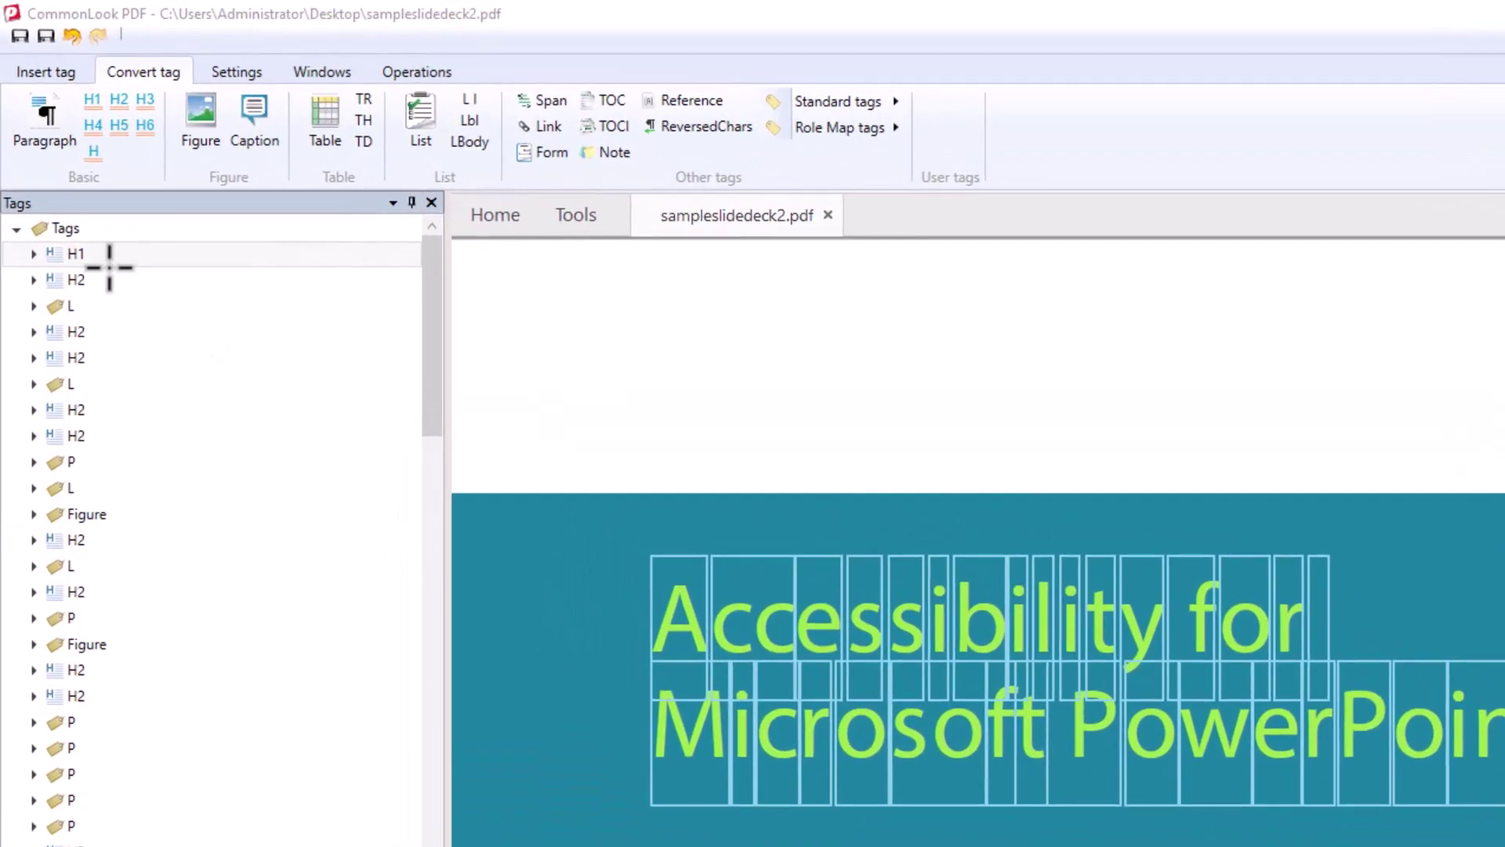
Step: Run Flatten tags on the root Tags node of the tag tree
{"action": "right_click", "coordinate": [68, 231]}
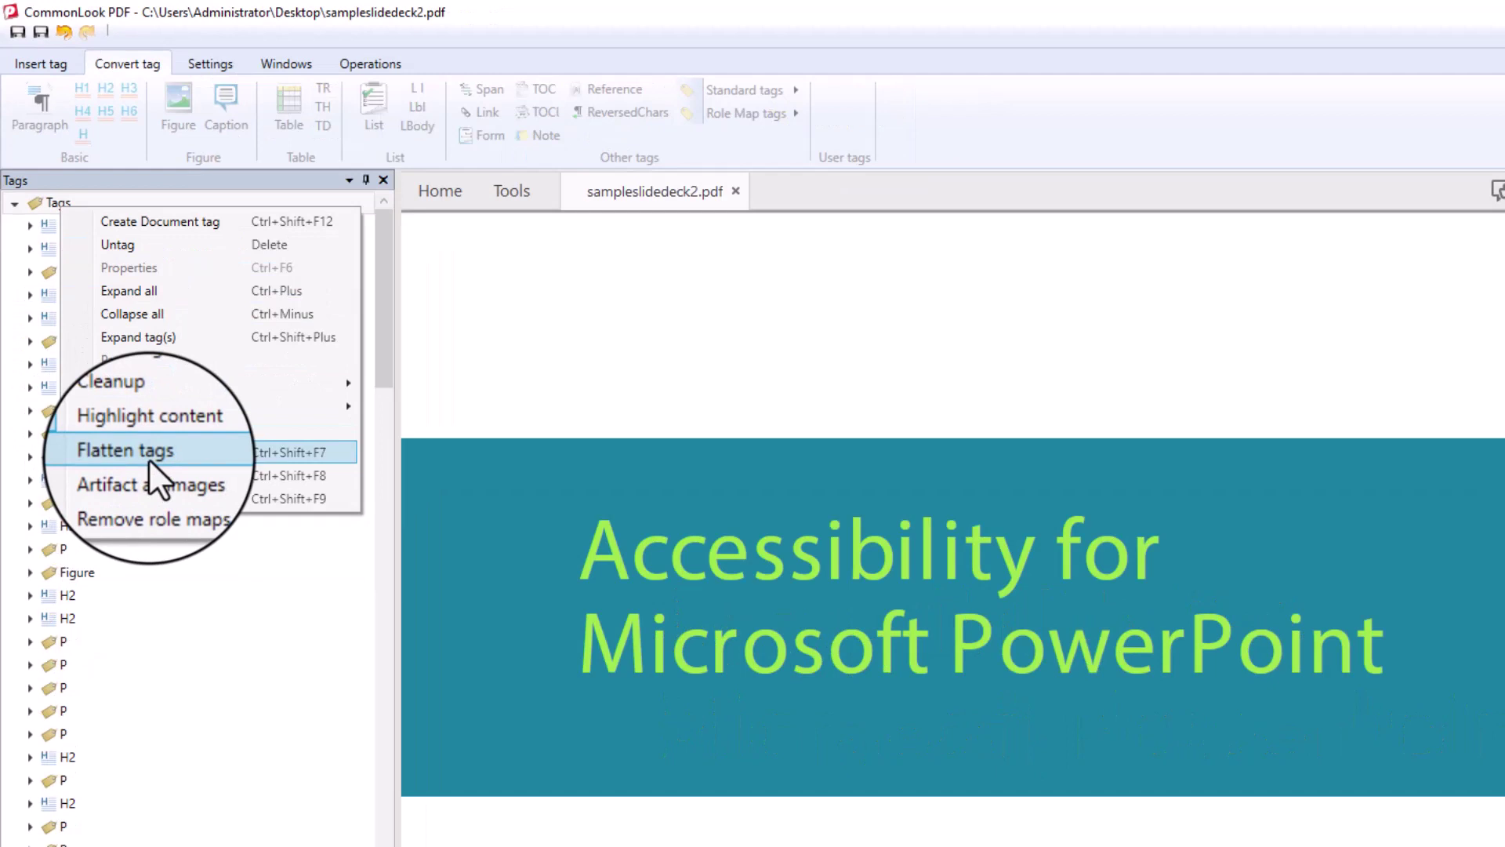
{"action": "left_click", "coordinate": [141, 453]}
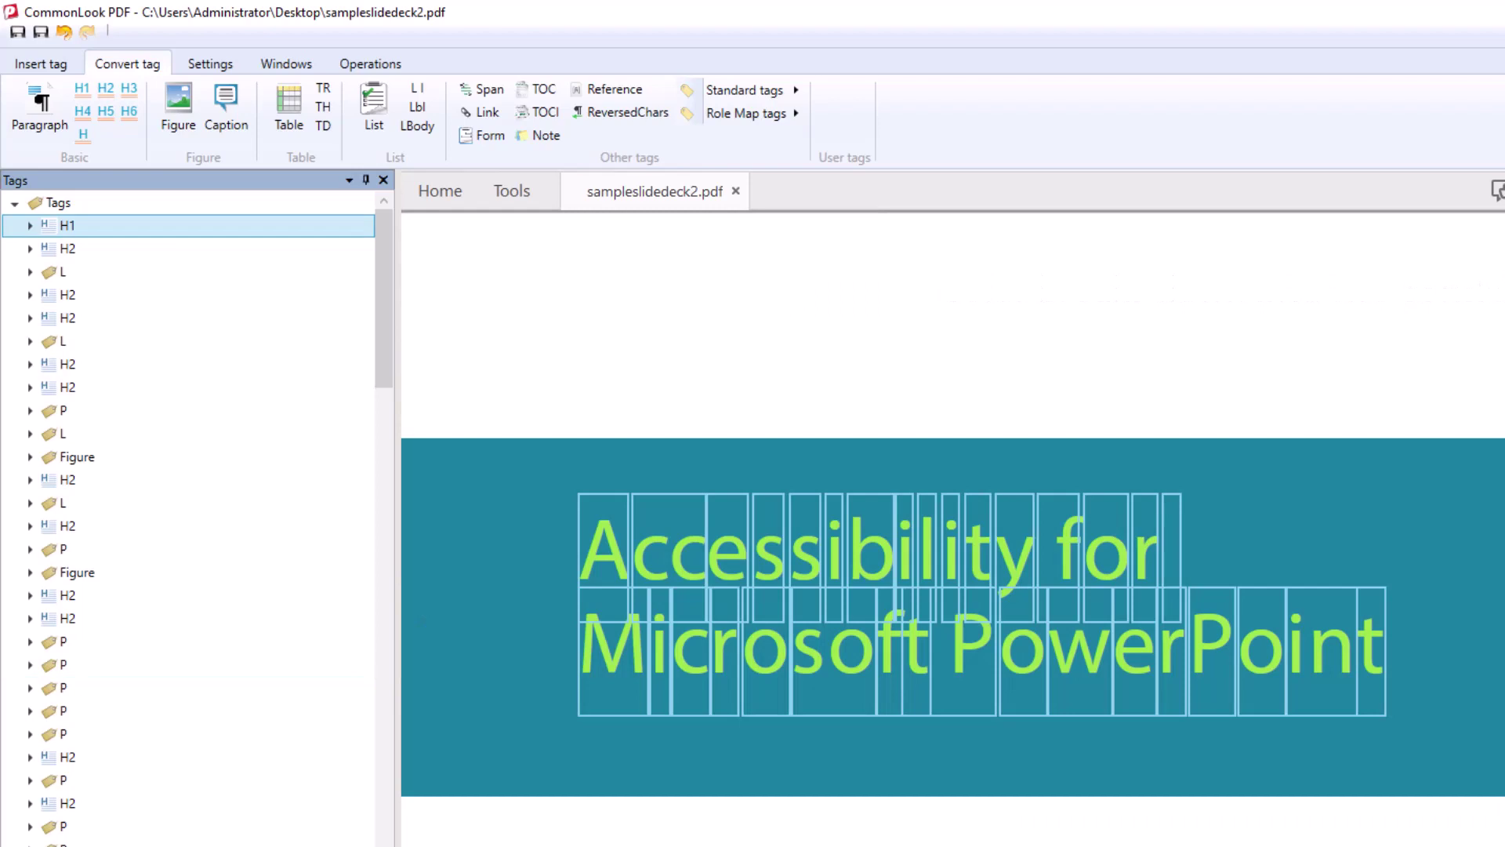
Step: Review the heading tags around the agenda slide, toggling a heading between H1 and H2
{"action": "key", "text": "Down"}
{"action": "key", "text": "Down"}
{"action": "key", "text": "Up"}
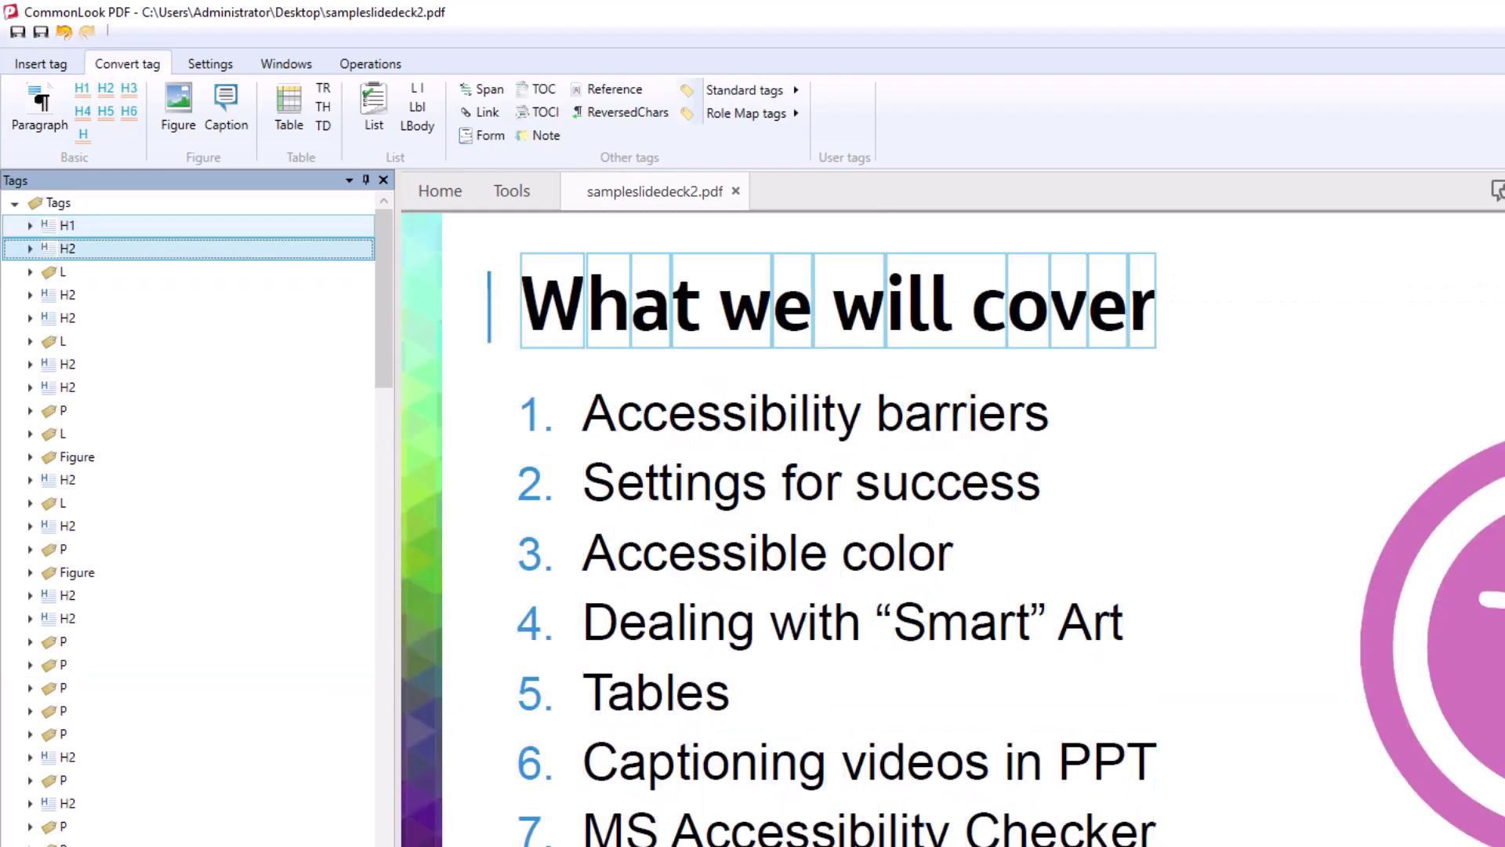
{"action": "key", "text": "Down"}
{"action": "key", "text": "Down"}
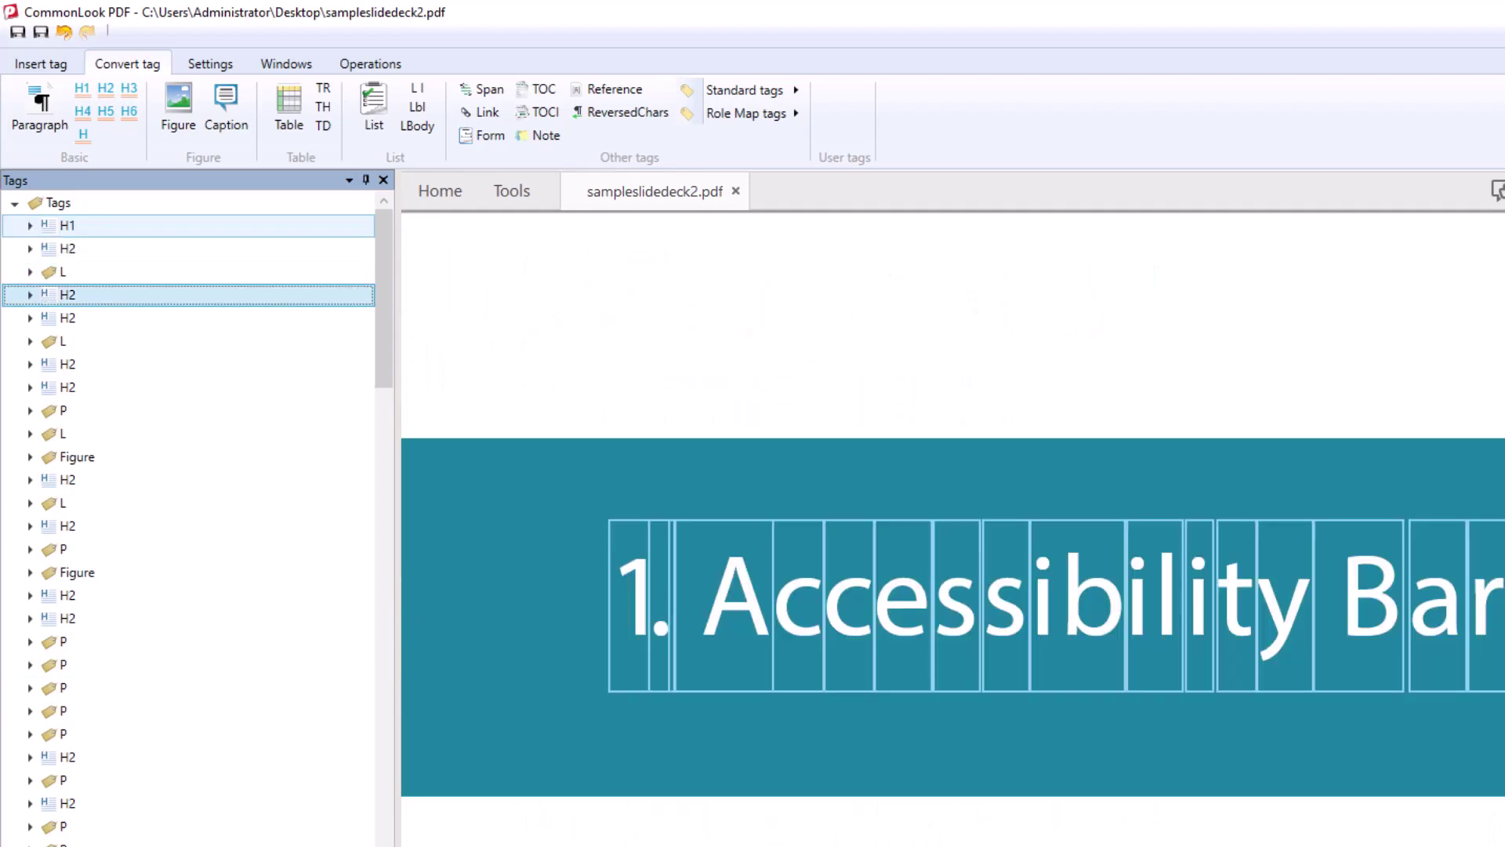
{"action": "key", "text": "Down"}
{"action": "key", "text": "Up"}
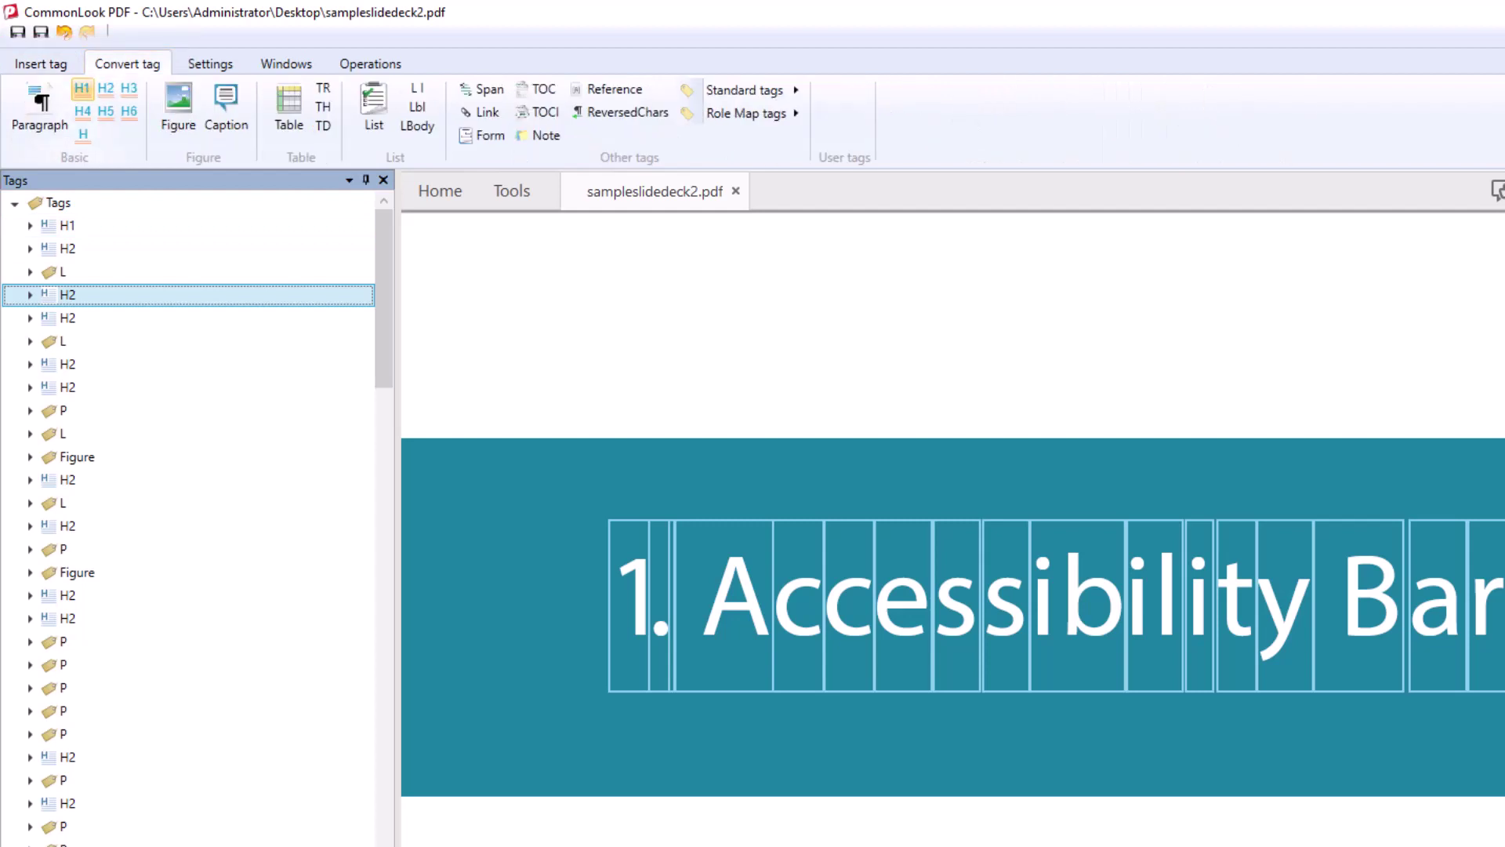
{"action": "key", "text": "ctrl+shift+1"}
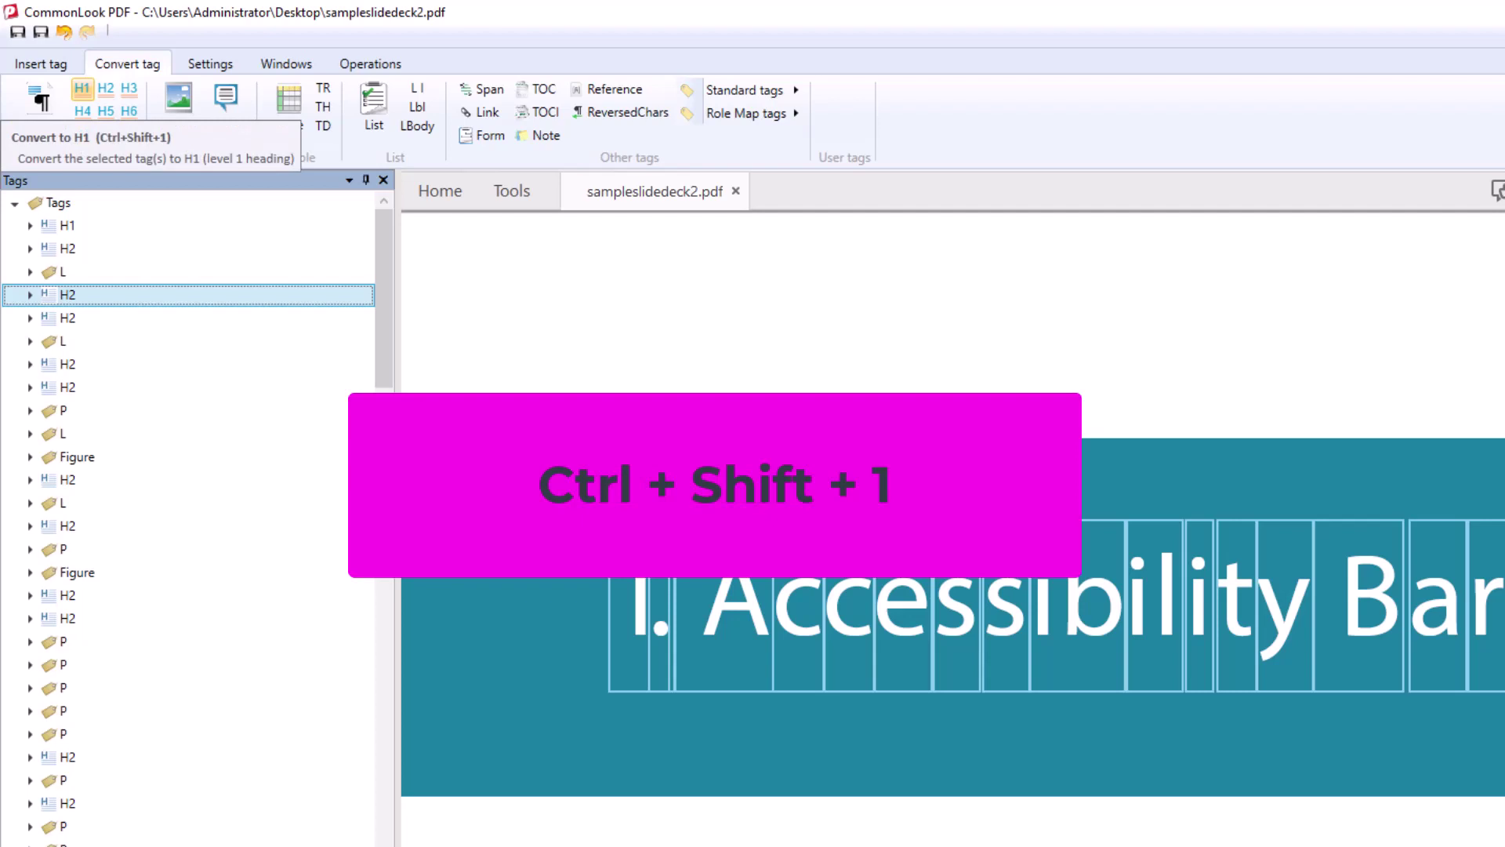
{"action": "key", "text": "ctrl+shift+2"}
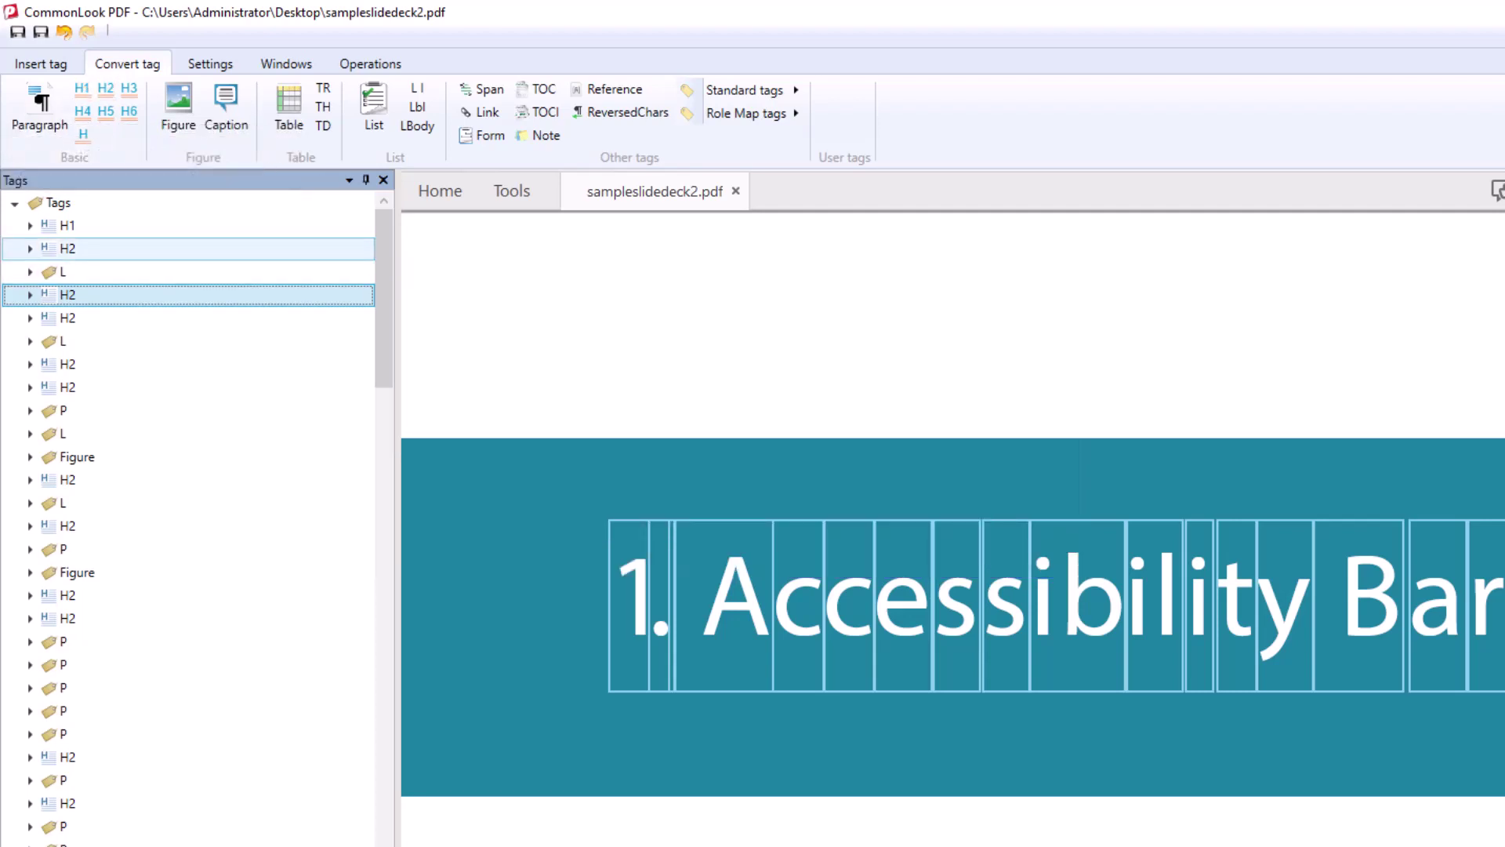
Step: Retag the '1. Accessibility Barriers' heading from H2 to H1 with Ctrl+Shift+1
{"action": "left_click", "coordinate": [68, 249]}
{"action": "key", "text": "Up"}
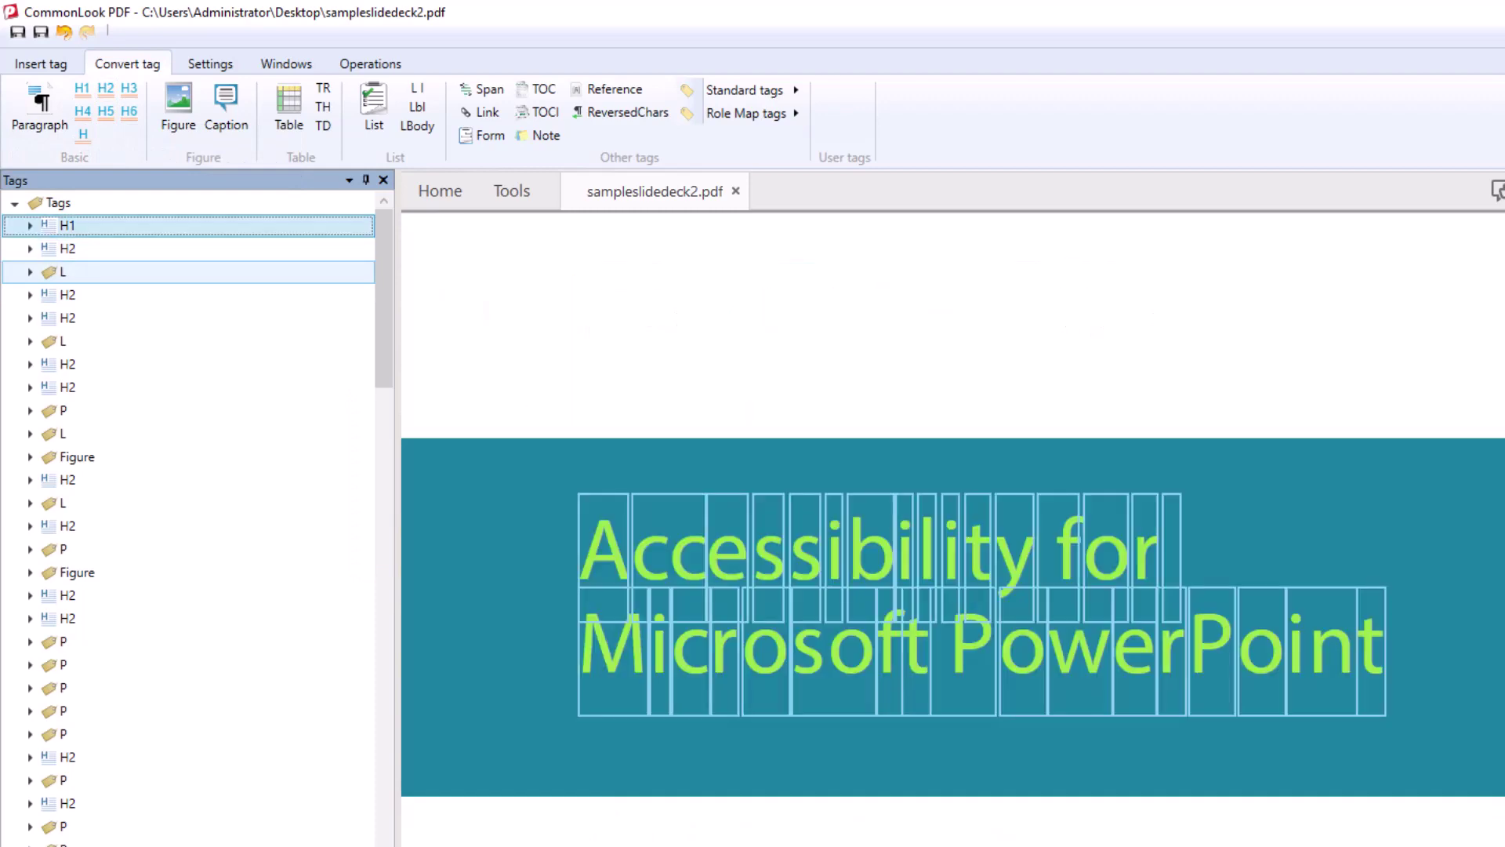
{"action": "key", "text": "Down"}
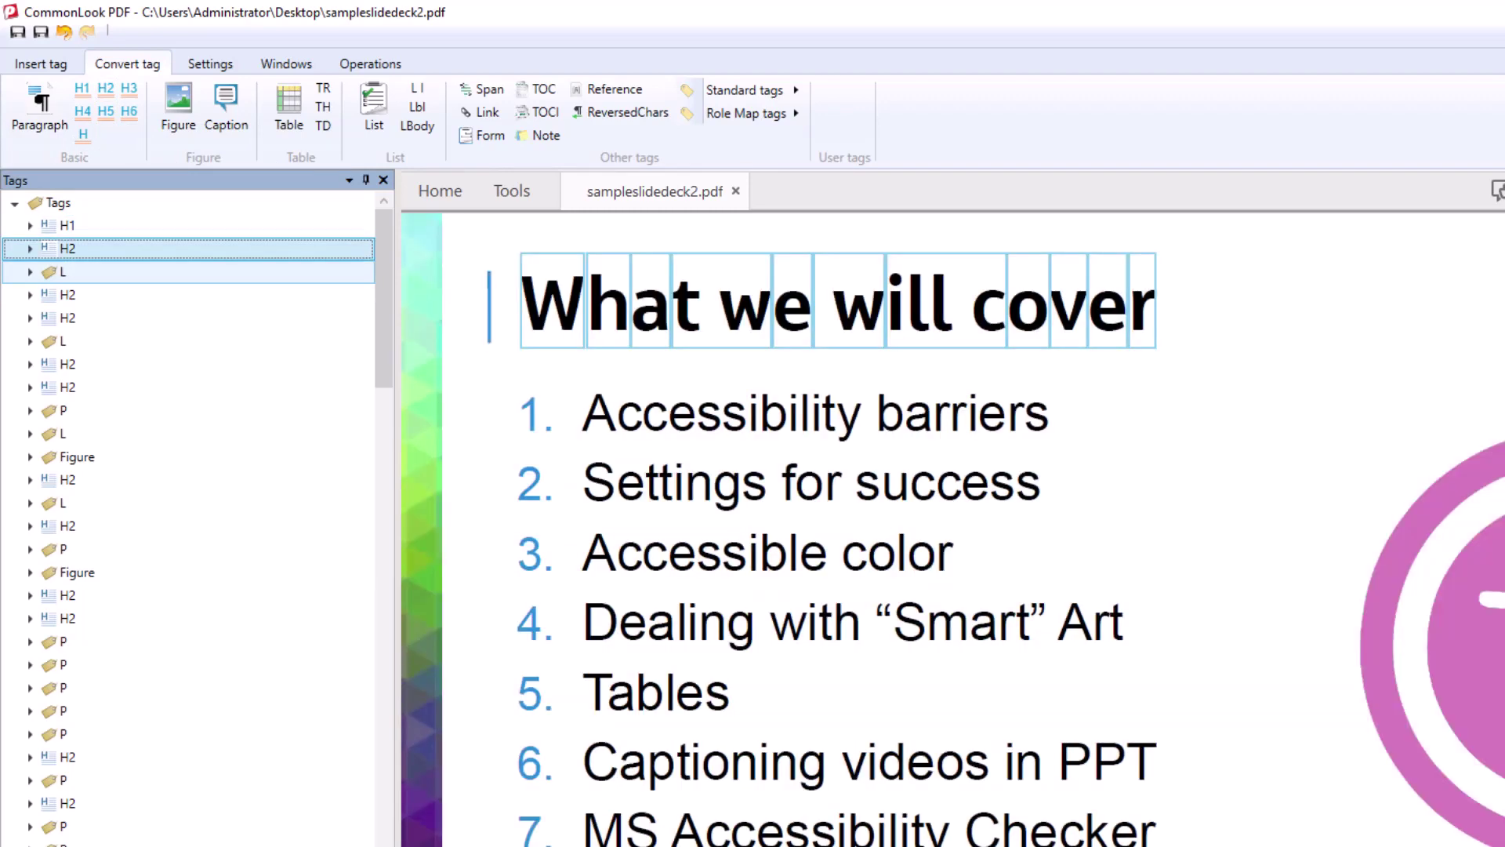
{"action": "key", "text": "Down"}
{"action": "key", "text": "Down"}
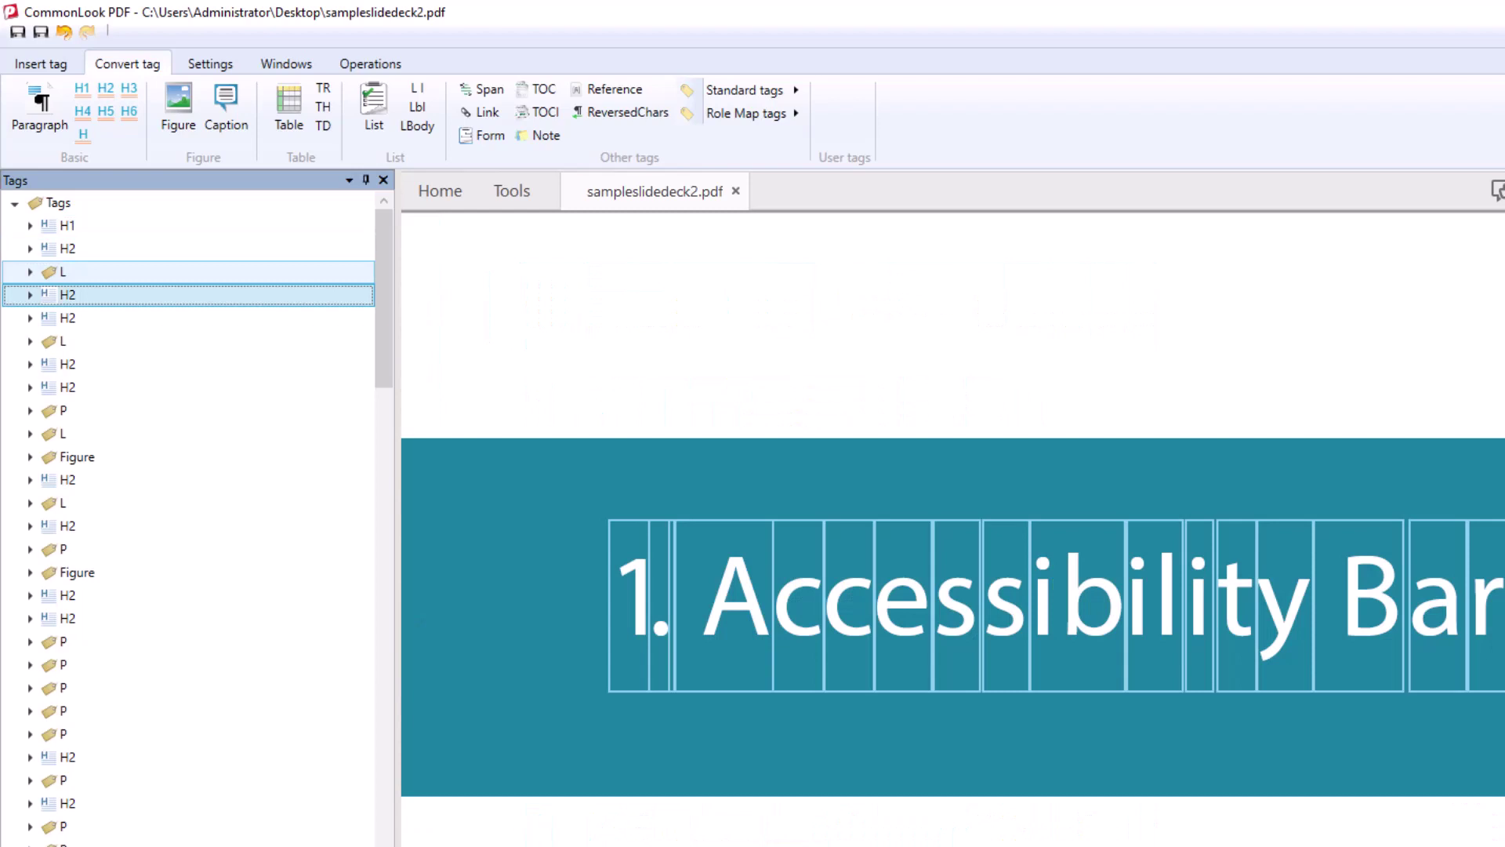
{"action": "key", "text": "ctrl+shift+1"}
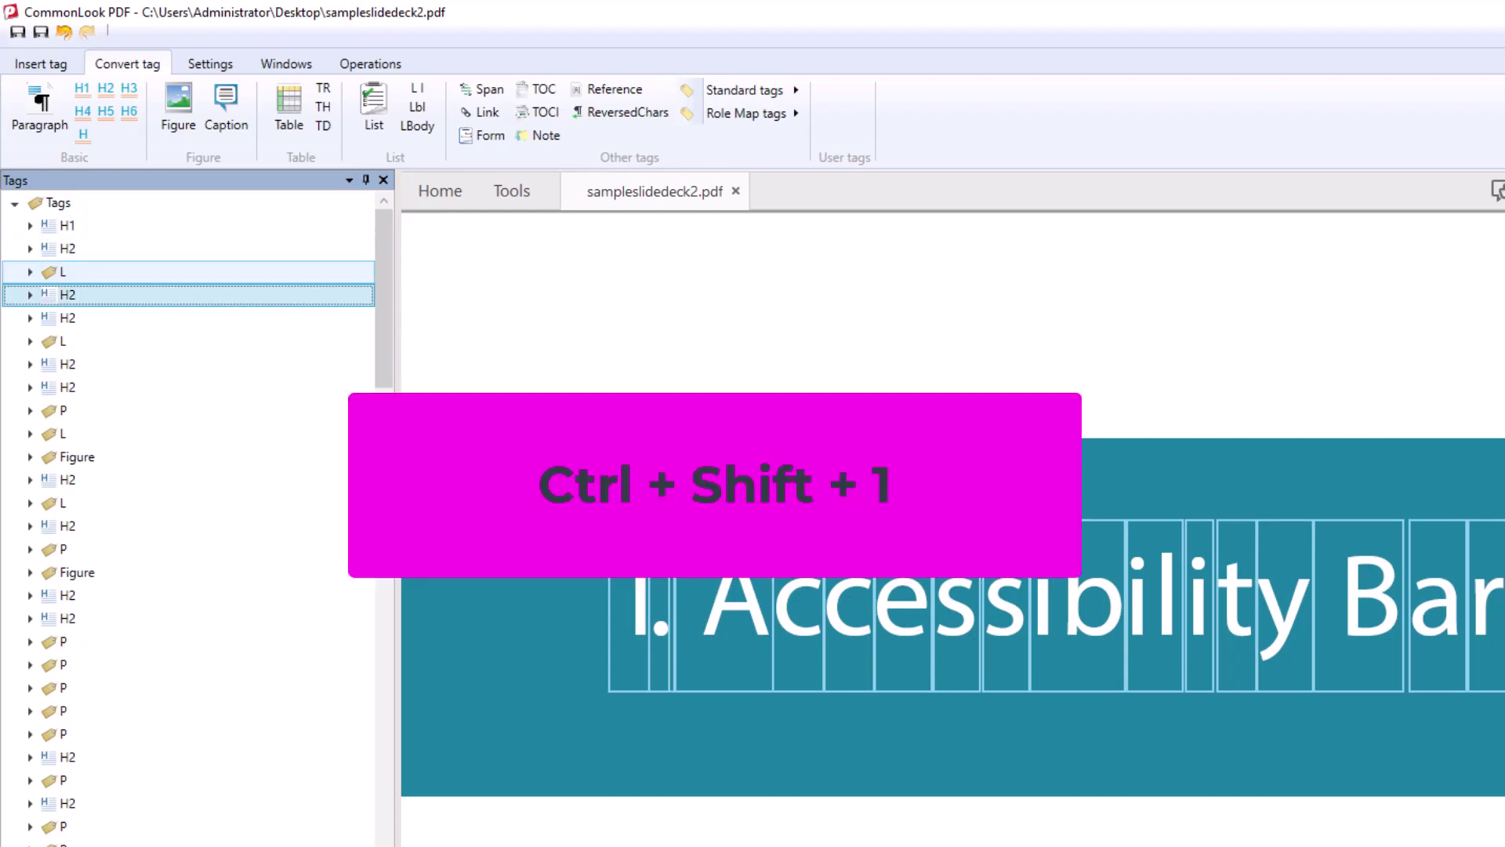
{"action": "key", "text": "ctrl+shift+1"}
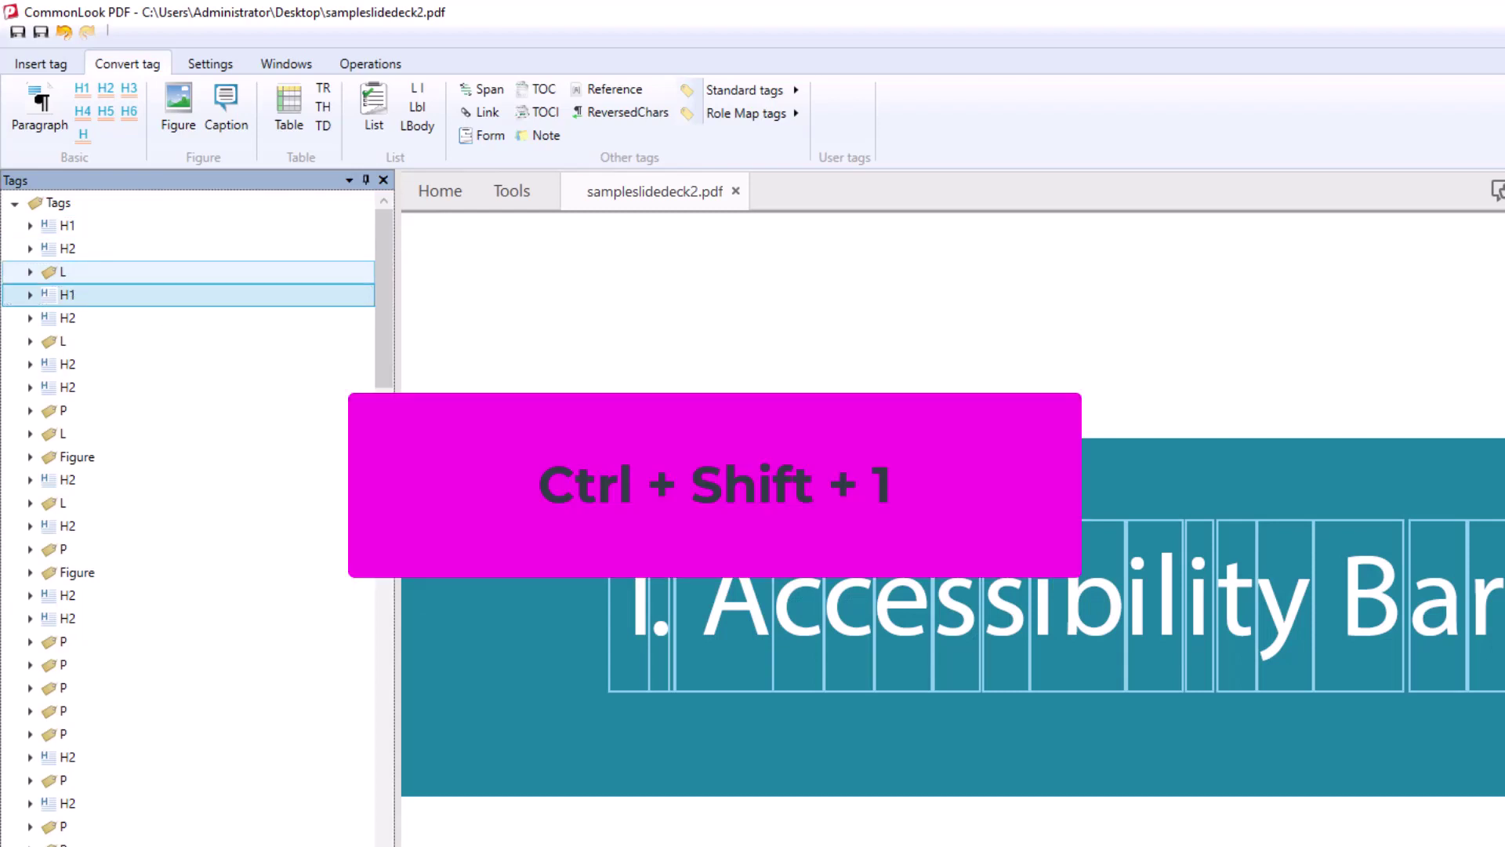
{"action": "key", "text": "Down"}
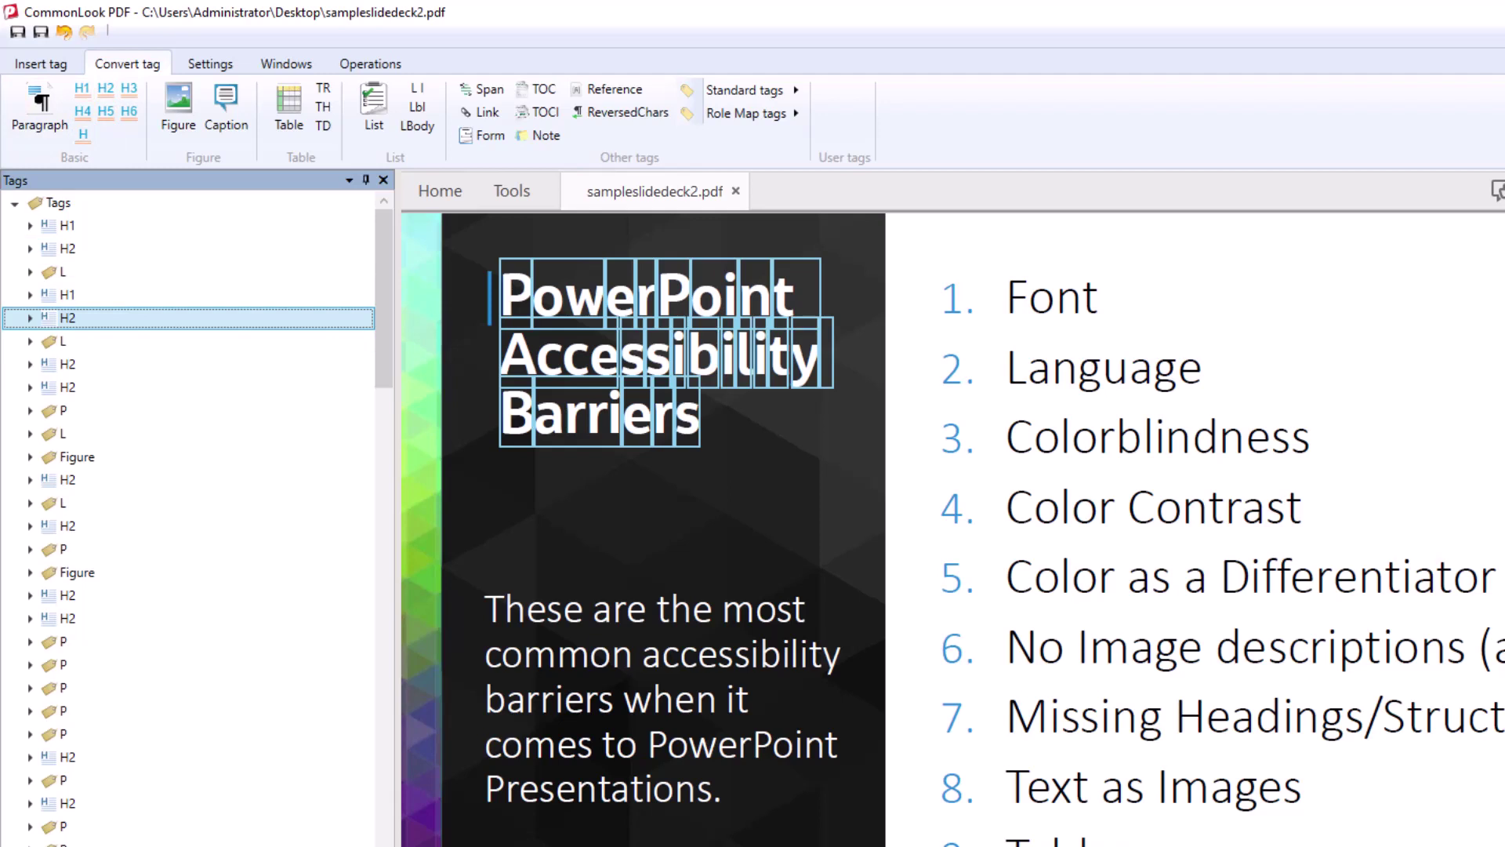
Step: Retag the 'Settings for success' section heading as H1
{"action": "key", "text": "Down"}
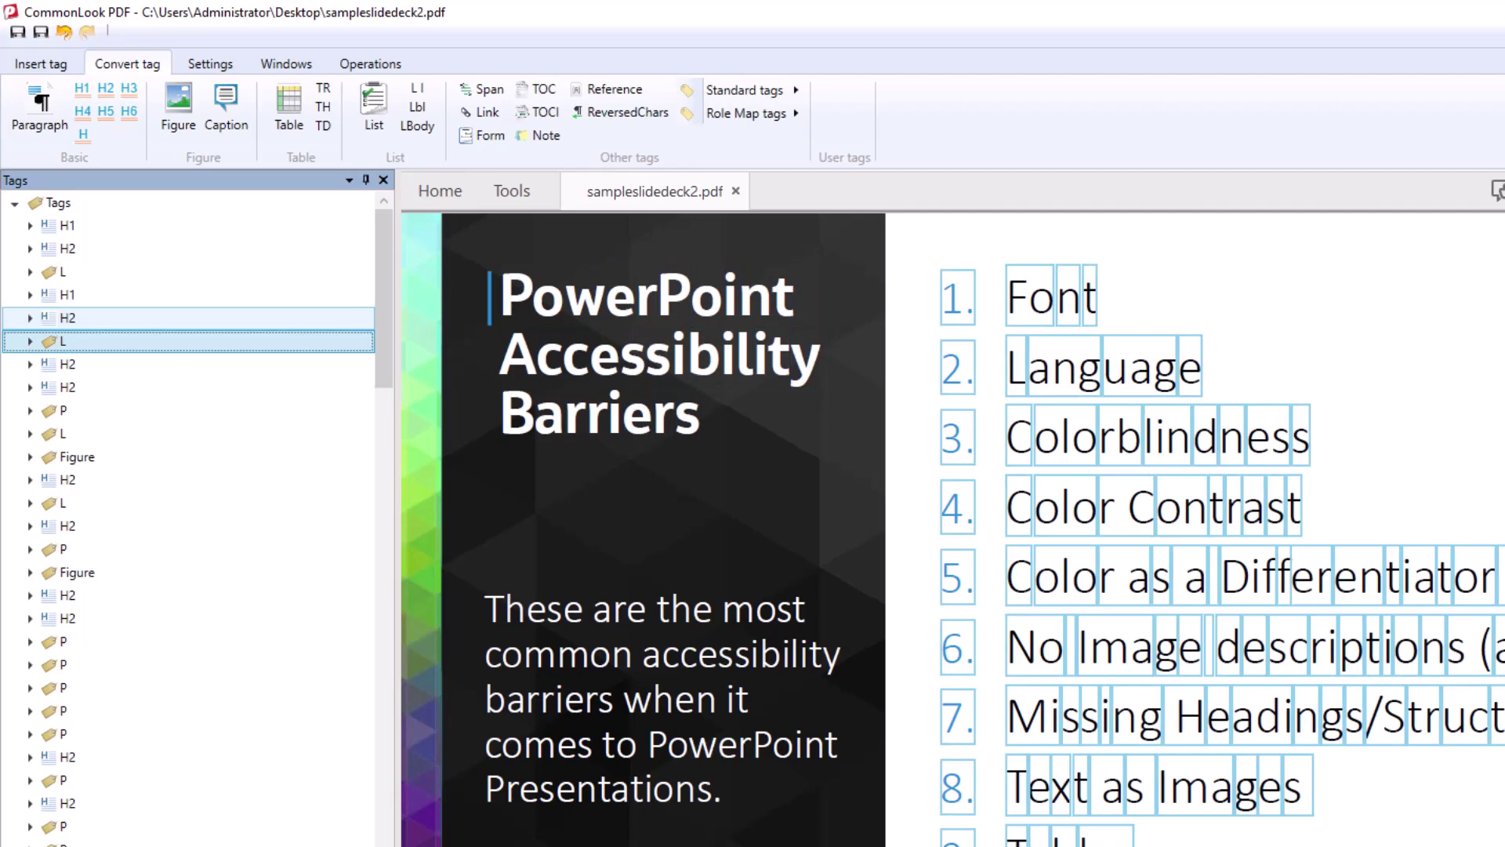
{"action": "key", "text": "Down"}
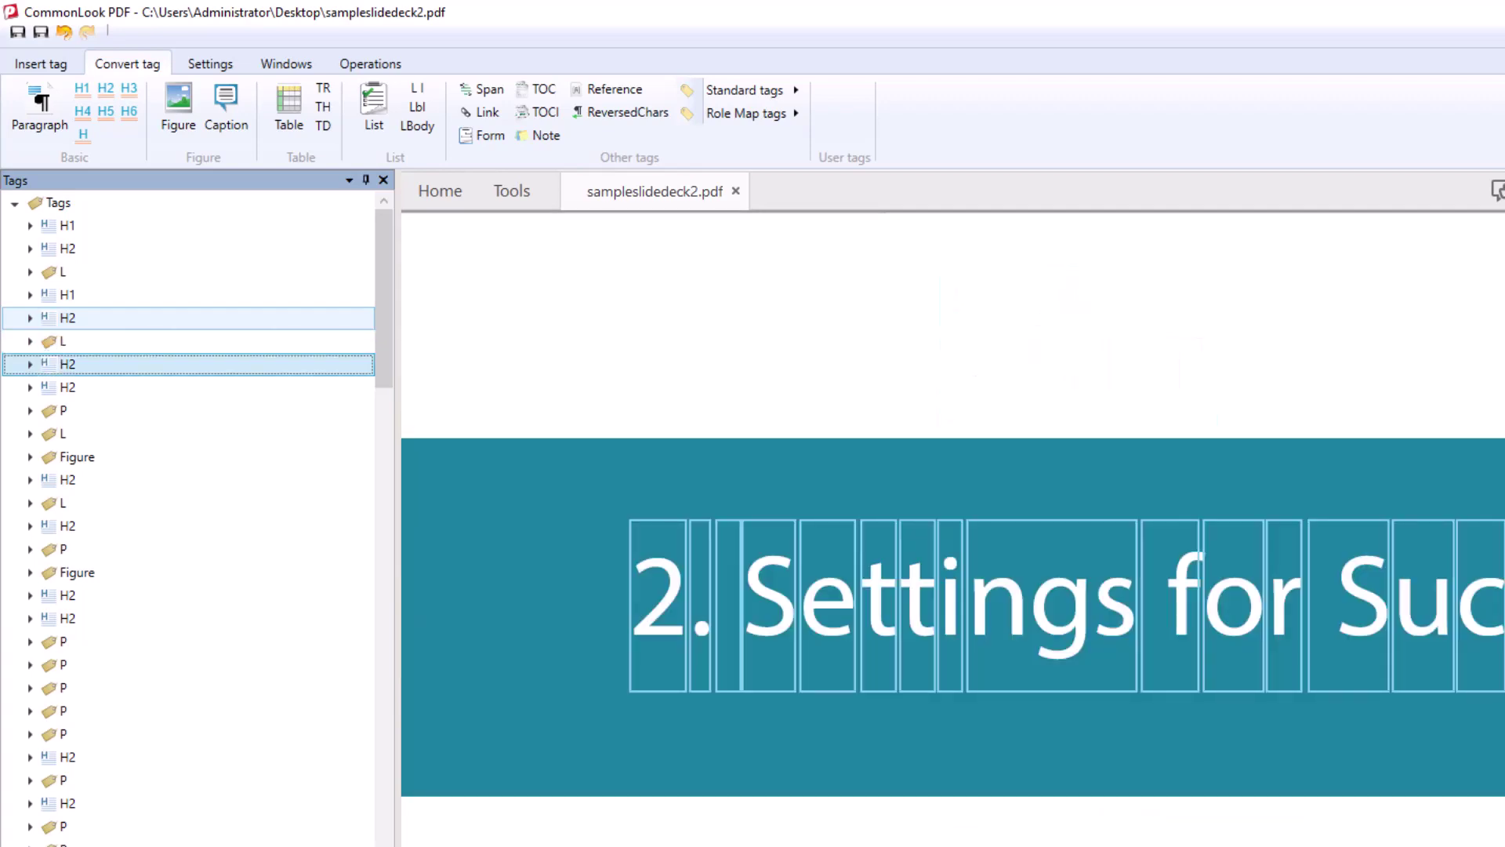
{"action": "key", "text": "1"}
Step: Retag the '3. Accessible color' section heading from H2 to H1
{"action": "key", "text": "Down"}
{"action": "key", "text": "Down"}
{"action": "key", "text": "Down"}
{"action": "key", "text": "Down"}
{"action": "key", "text": "Down"}
{"action": "key", "text": "Down"}
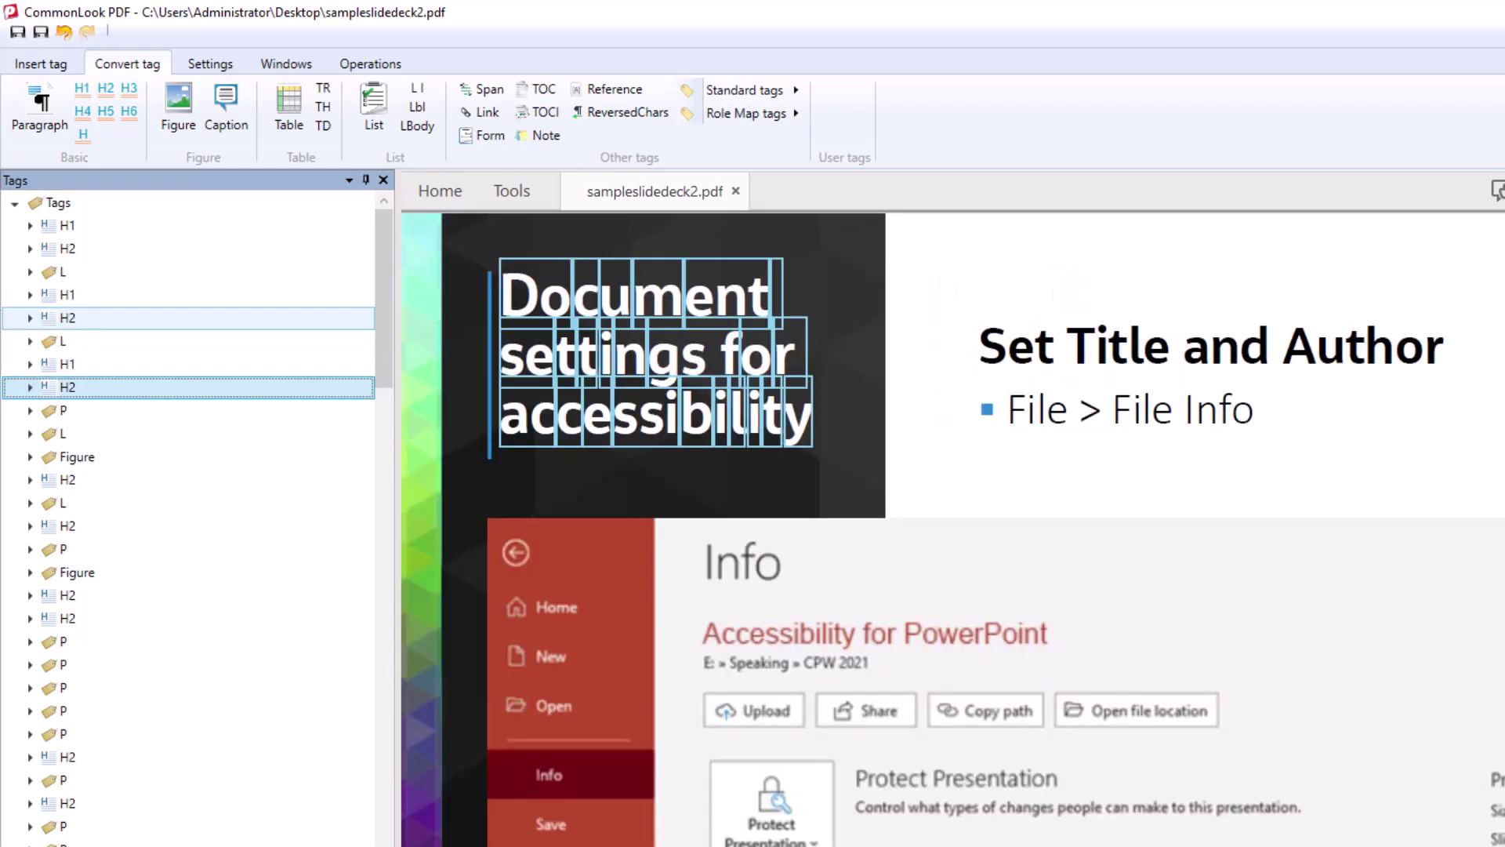
{"action": "key", "text": "Down"}
{"action": "key", "text": "Down"}
{"action": "key", "text": "Down"}
{"action": "key", "text": "Down"}
{"action": "key", "text": "Down"}
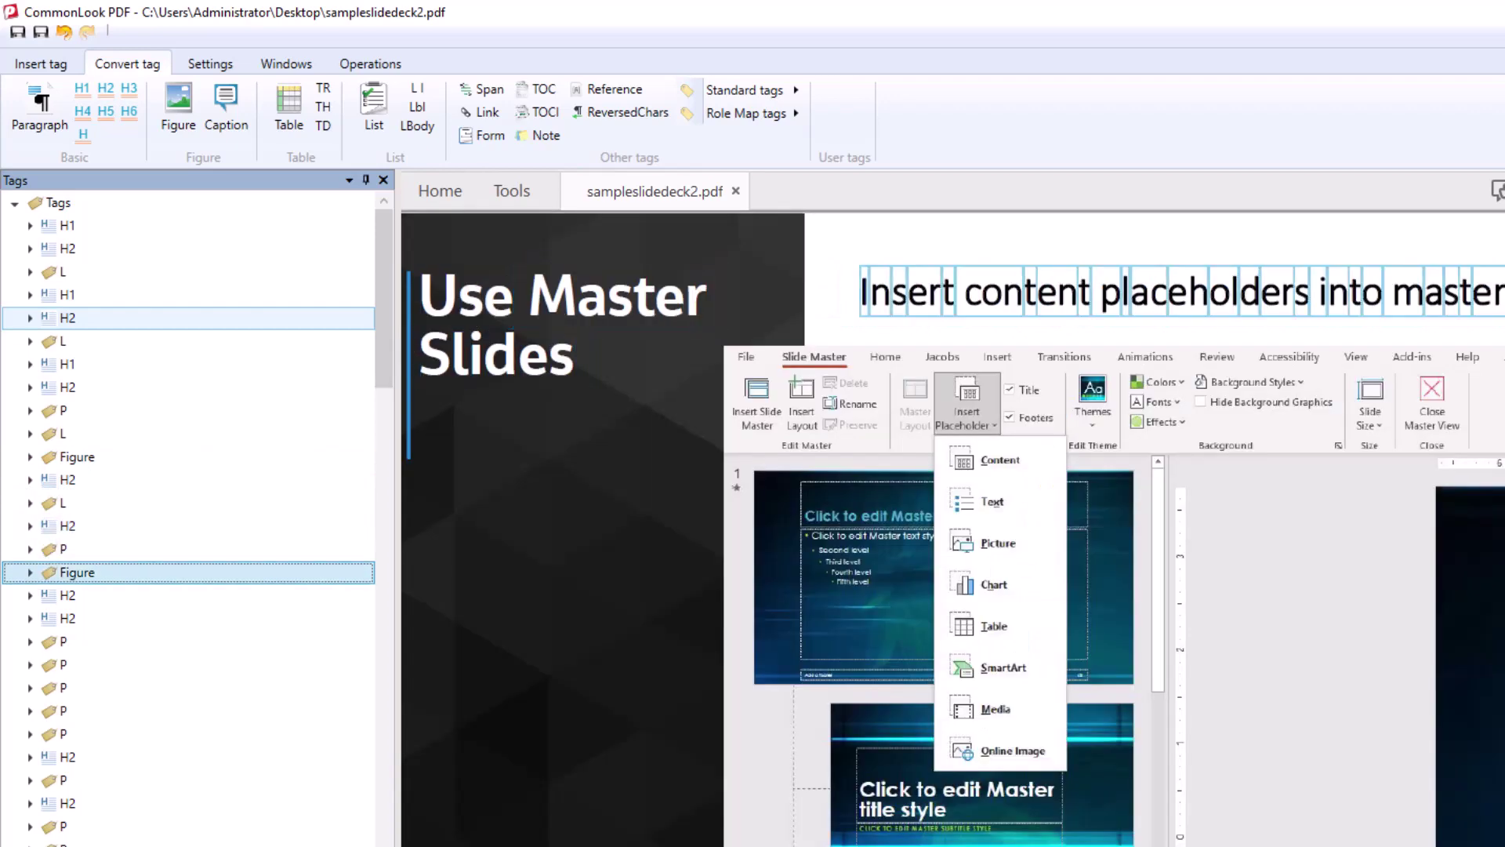
{"action": "key", "text": "Up"}
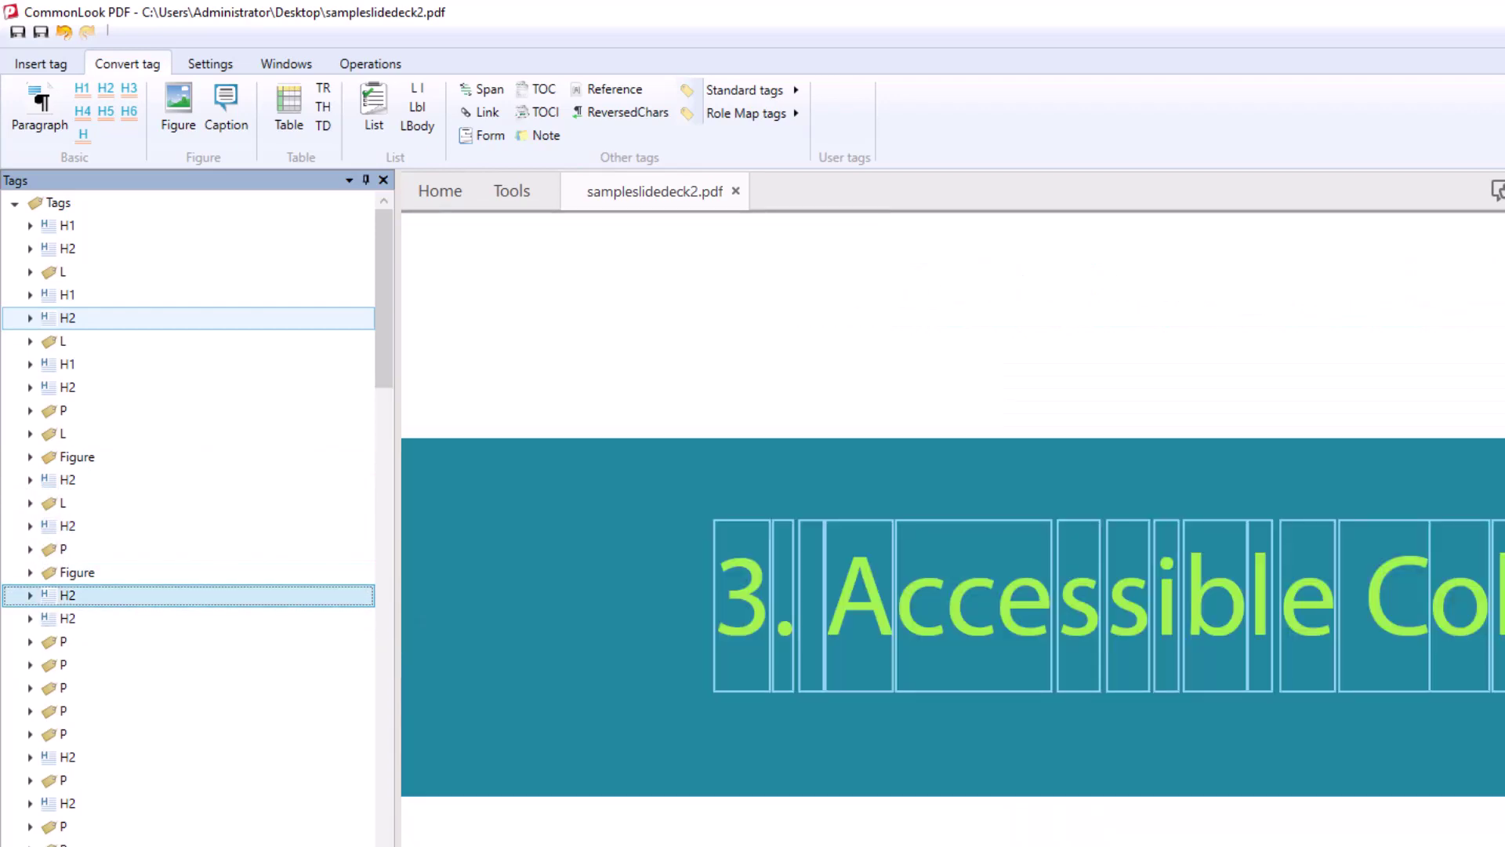
{"action": "key", "text": "ctrl+shift+1"}
Step: Check the following slides' tags, including 'Which one is red?', then return to Accessible color
{"action": "key", "text": "Down"}
{"action": "key", "text": "Down"}
{"action": "key", "text": "Down"}
{"action": "key", "text": "Down"}
{"action": "key", "text": "Down"}
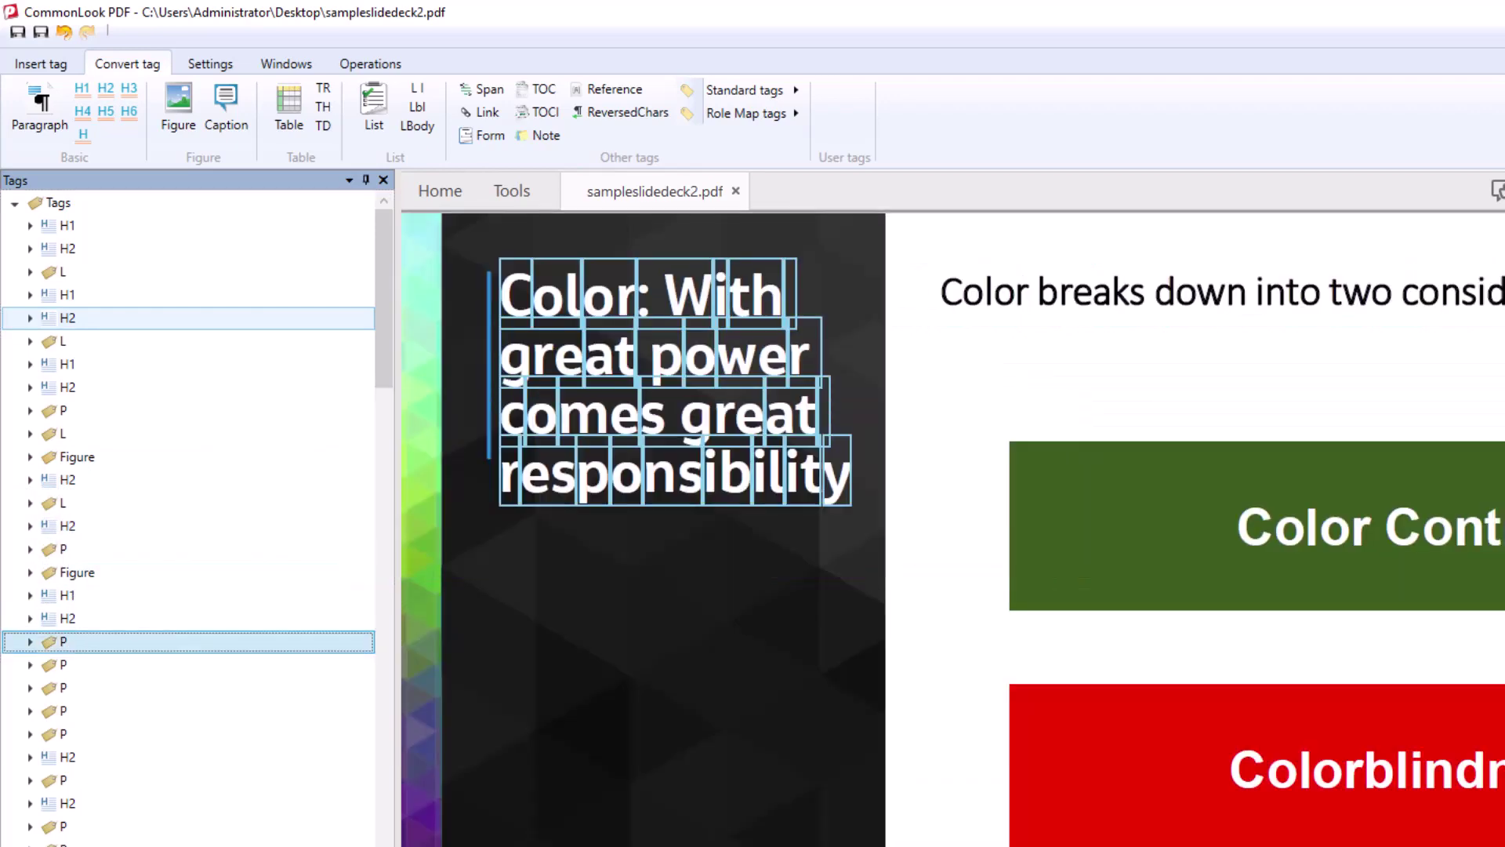
{"action": "key", "text": "Down"}
{"action": "key", "text": "Down"}
{"action": "key", "text": "Down"}
{"action": "key", "text": "Down"}
{"action": "key", "text": "Down"}
{"action": "key", "text": "Down"}
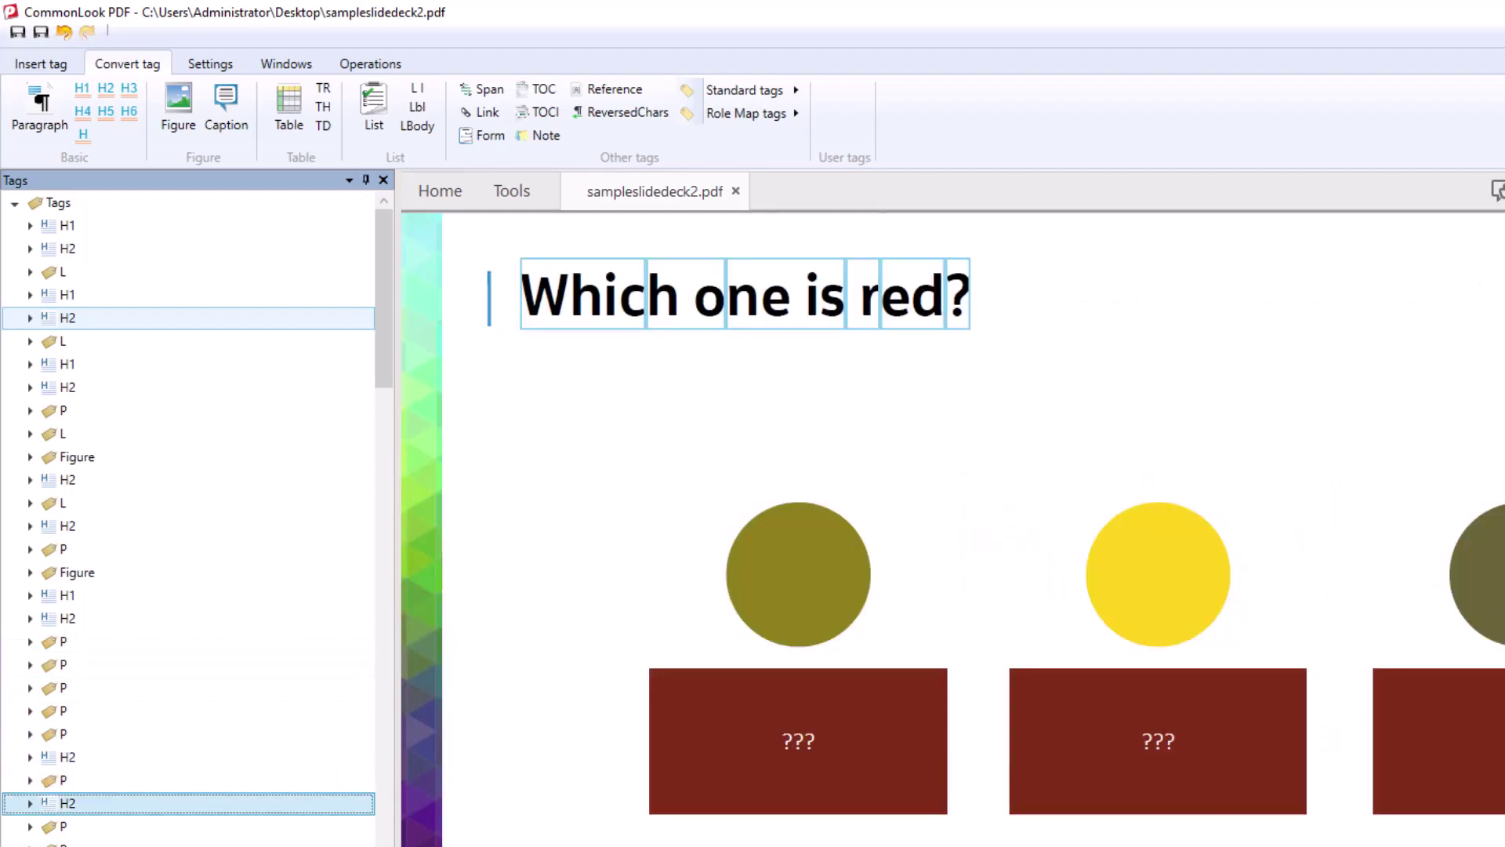
{"action": "key", "text": "Down"}
{"action": "key", "text": "Down"}
{"action": "key", "text": "Down"}
{"action": "key", "text": "Up"}
{"action": "key", "text": "Up"}
{"action": "key", "text": "Up"}
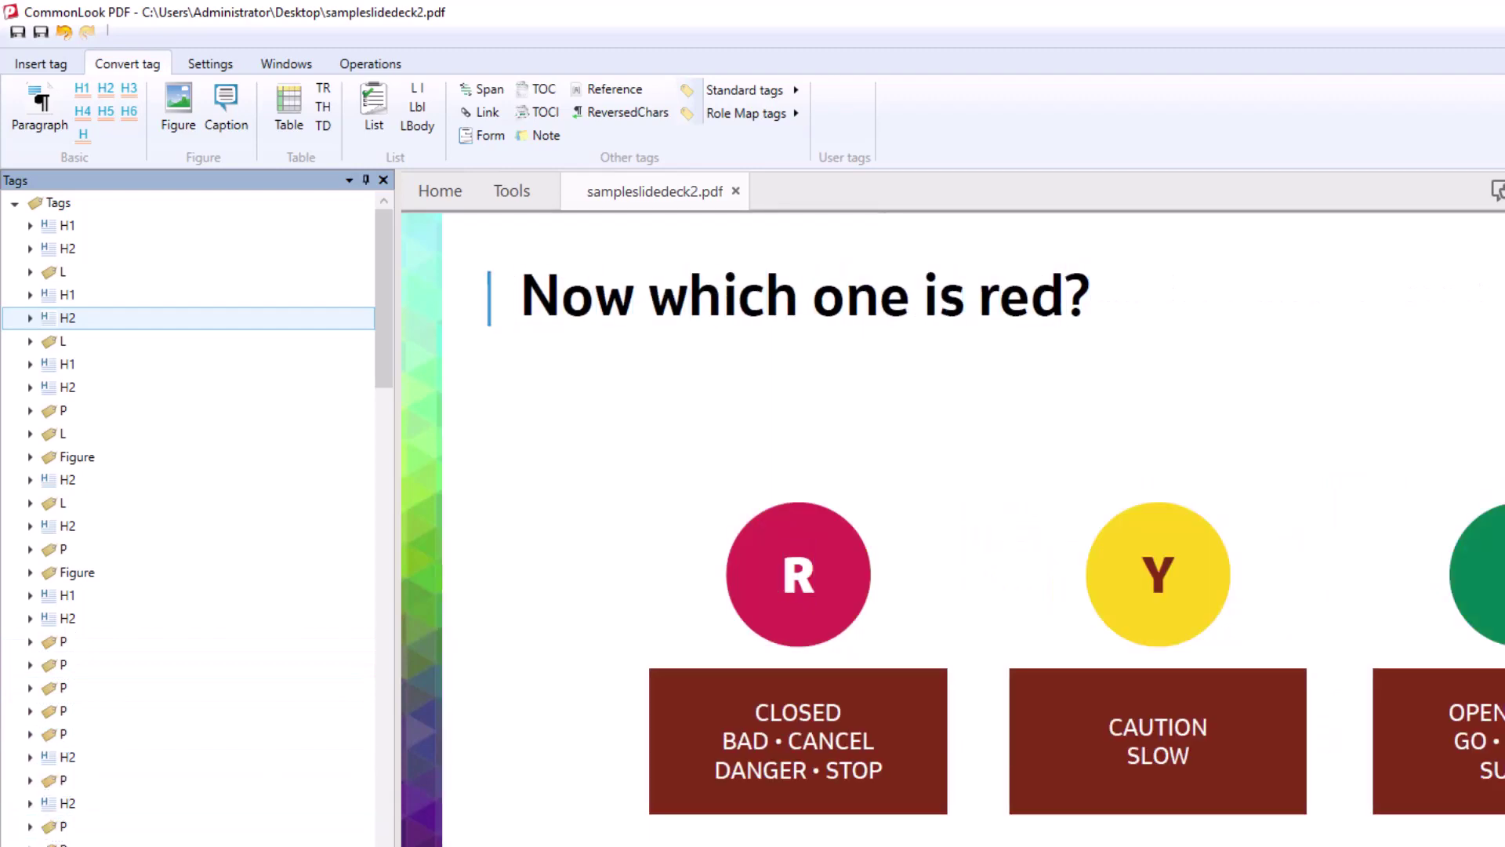
{"action": "key", "text": "Up"}
{"action": "key", "text": "Up"}
{"action": "key", "text": "Up"}
{"action": "key", "text": "Up"}
{"action": "key", "text": "Up"}
{"action": "key", "text": "Up"}
{"action": "key", "text": "Up"}
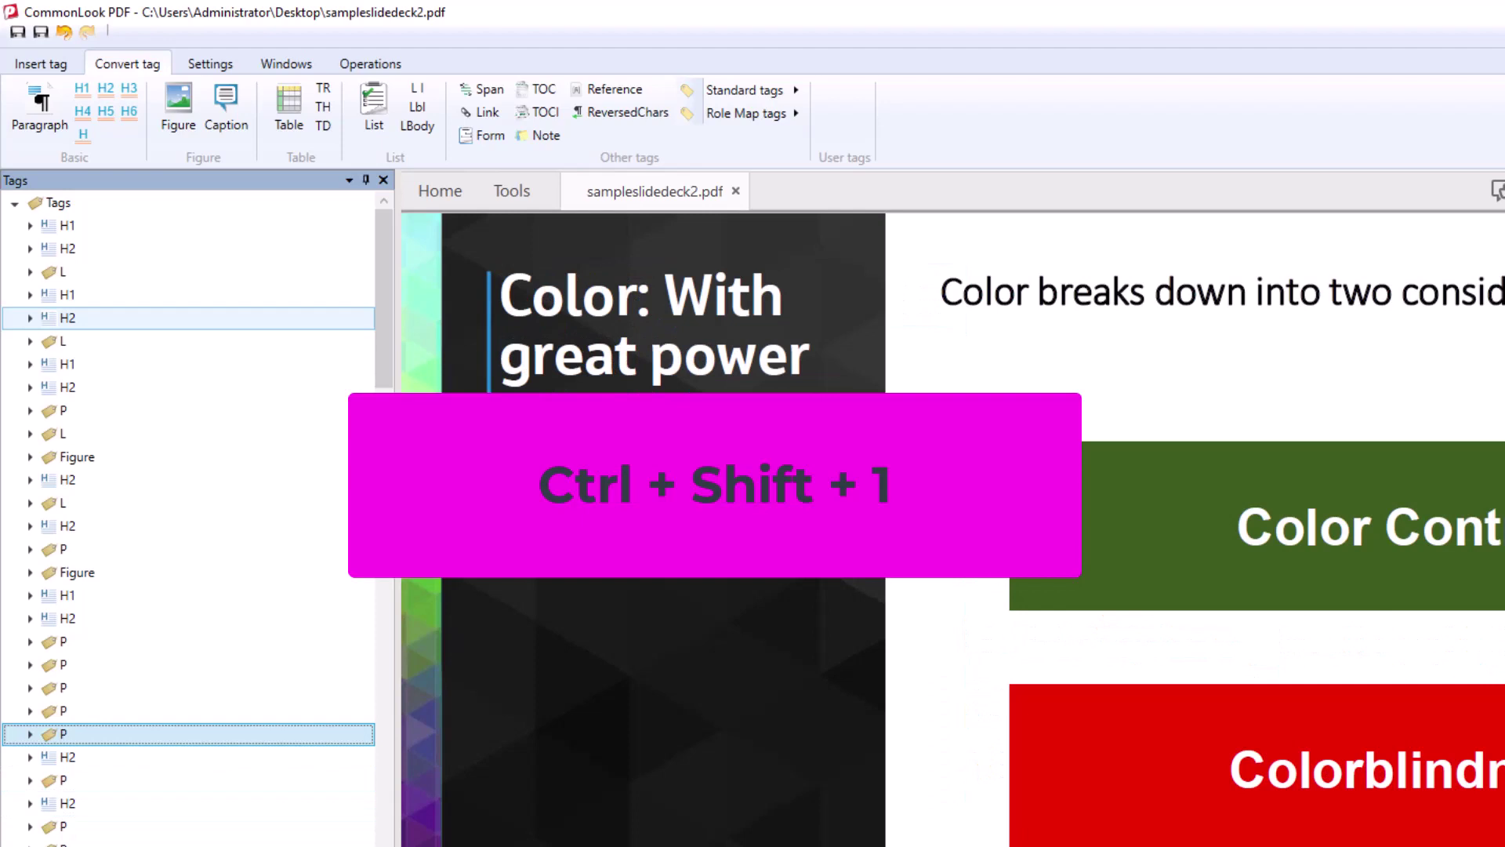
{"action": "key", "text": "Up"}
{"action": "key", "text": "Up"}
{"action": "key", "text": "Up"}
{"action": "key", "text": "Up"}
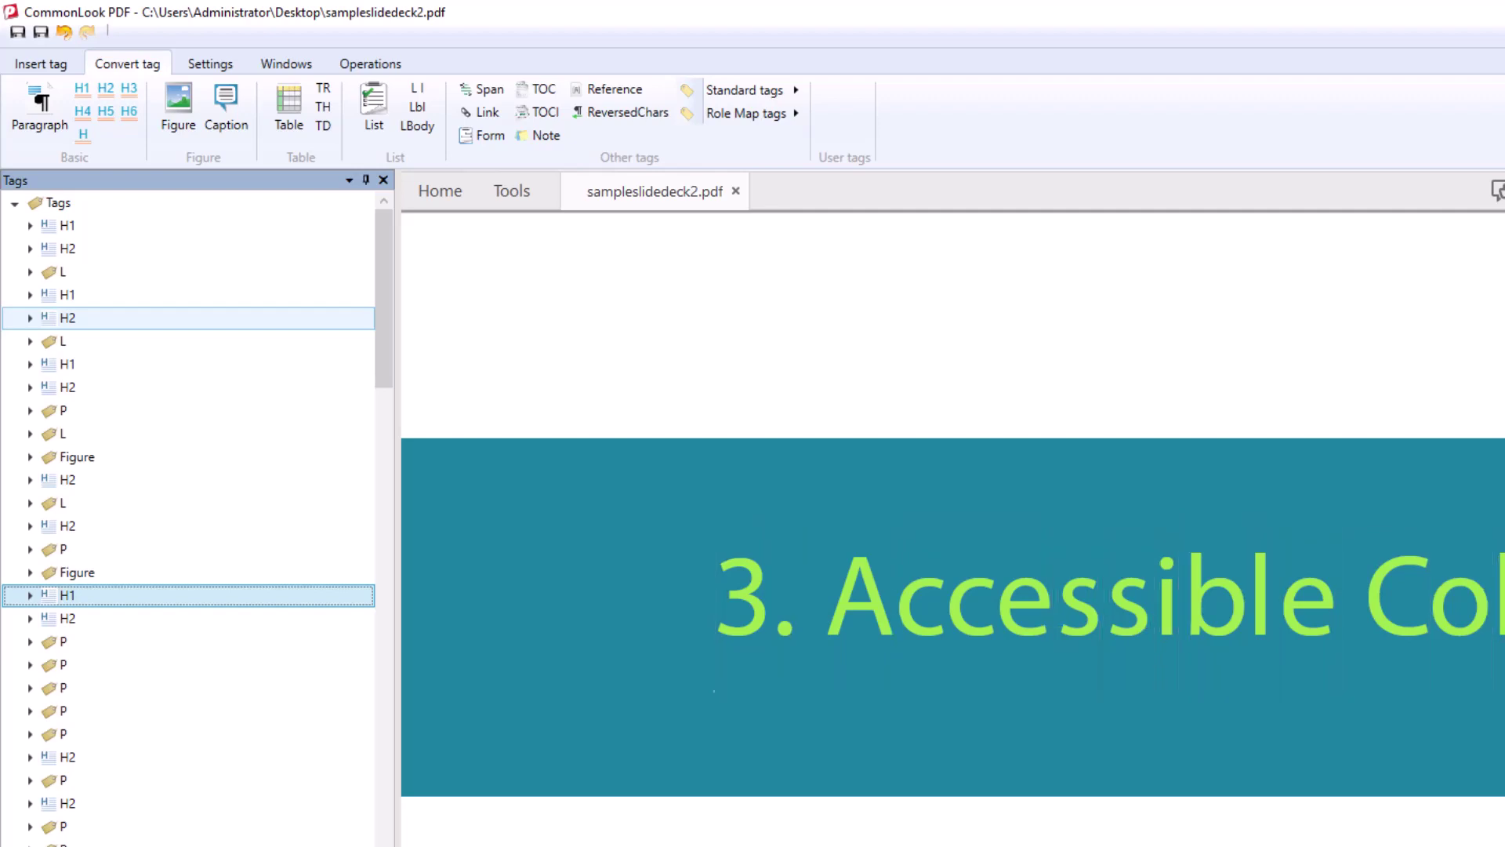
Step: Arrow past the Color and red-quiz slides to the 'Shape, fill and stroke' slide's P tags
{"action": "key", "text": "Up"}
{"action": "key", "text": "Up"}
{"action": "key", "text": "Up"}
{"action": "key", "text": "Up"}
{"action": "key", "text": "Up"}
{"action": "key", "text": "Up"}
{"action": "key", "text": "Up"}
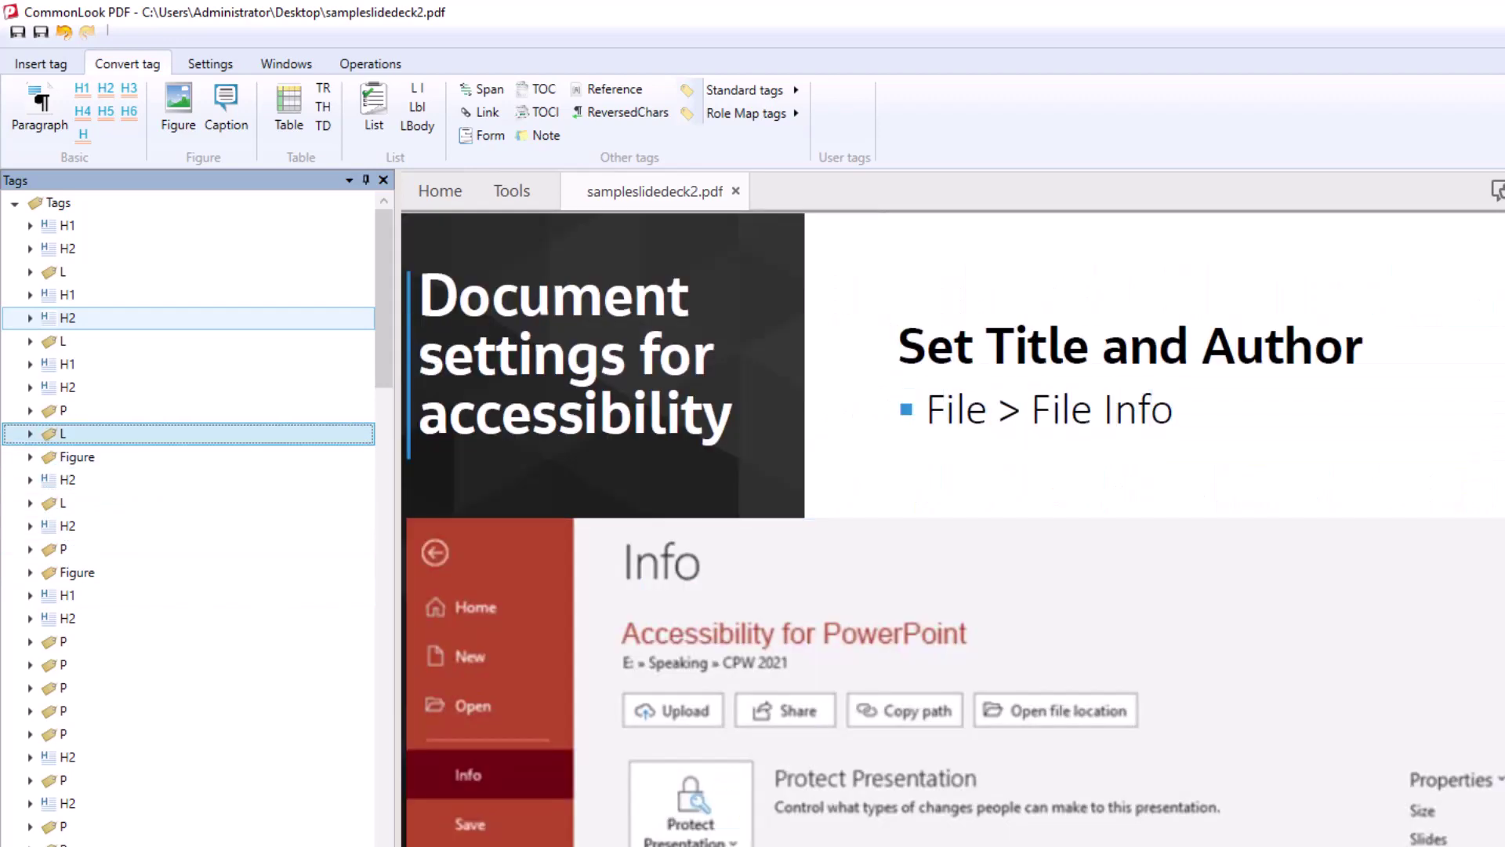
{"action": "key", "text": "Down"}
{"action": "key", "text": "Down"}
{"action": "key", "text": "Down"}
{"action": "key", "text": "Down"}
{"action": "key", "text": "Down"}
{"action": "key", "text": "Down"}
{"action": "key", "text": "Down"}
{"action": "key", "text": "Down"}
{"action": "key", "text": "Down"}
{"action": "key", "text": "Down"}
{"action": "key", "text": "Down"}
{"action": "key", "text": "Down"}
{"action": "key", "text": "Down"}
{"action": "key", "text": "Down"}
{"action": "key", "text": "Down"}
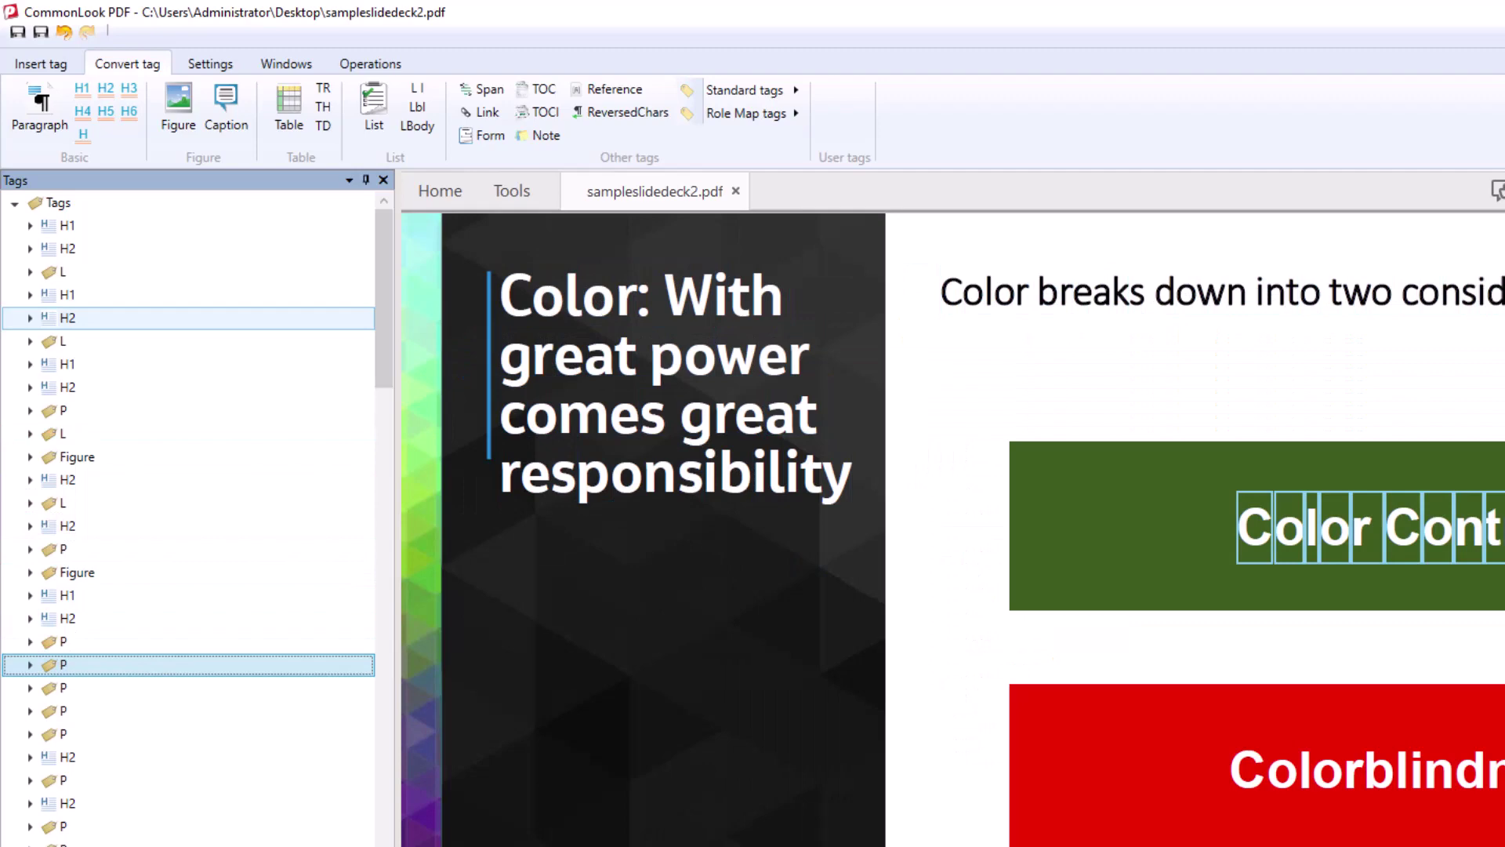
{"action": "key", "text": "Down"}
{"action": "key", "text": "Down"}
{"action": "key", "text": "Down"}
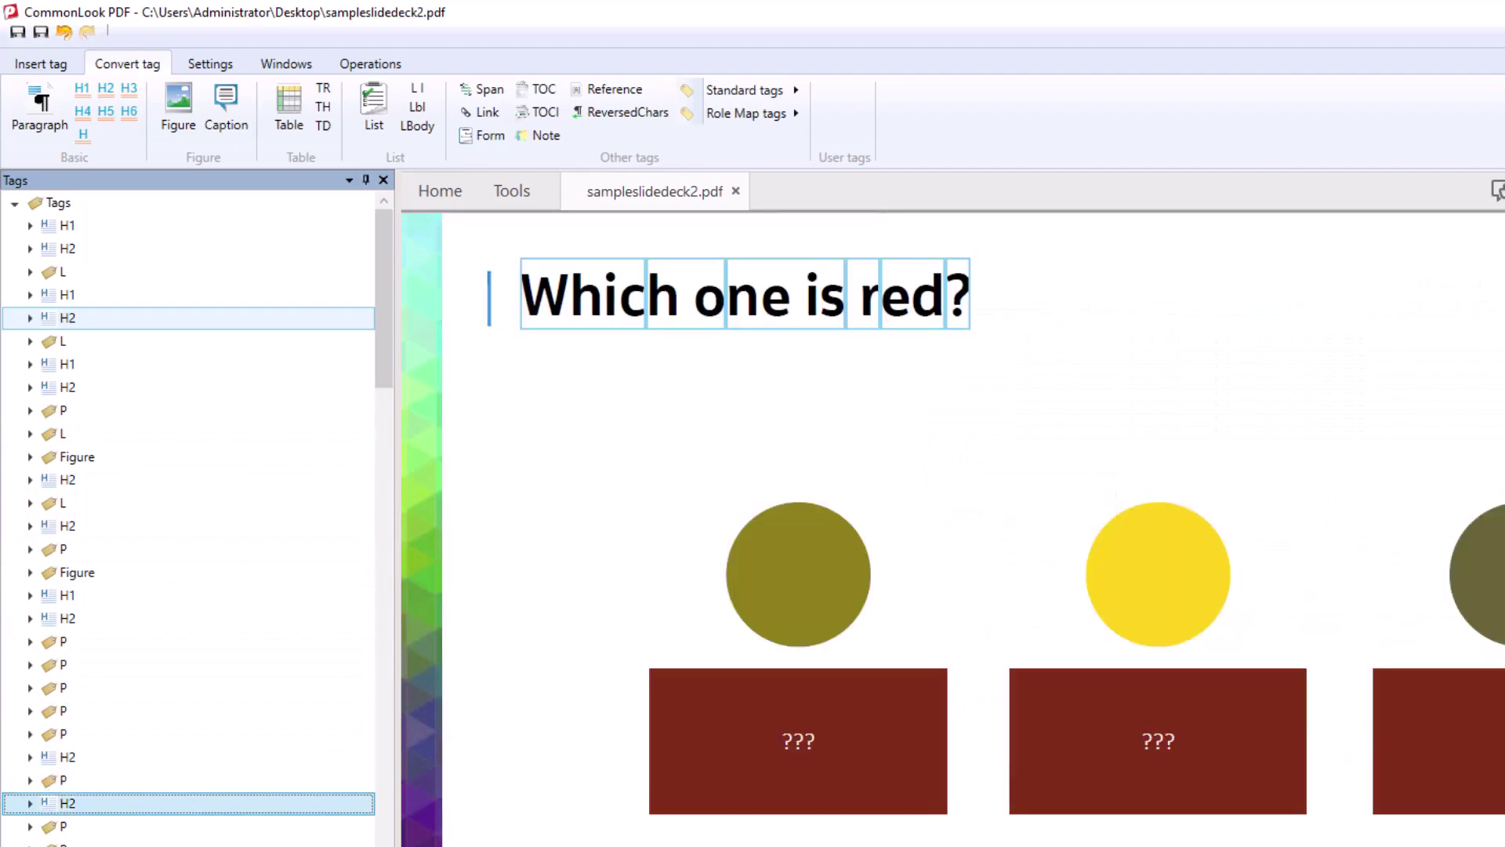
{"action": "key", "text": "Down"}
{"action": "key", "text": "Down"}
{"action": "key", "text": "Down"}
{"action": "key", "text": "Down"}
{"action": "key", "text": "Down"}
{"action": "key", "text": "Down"}
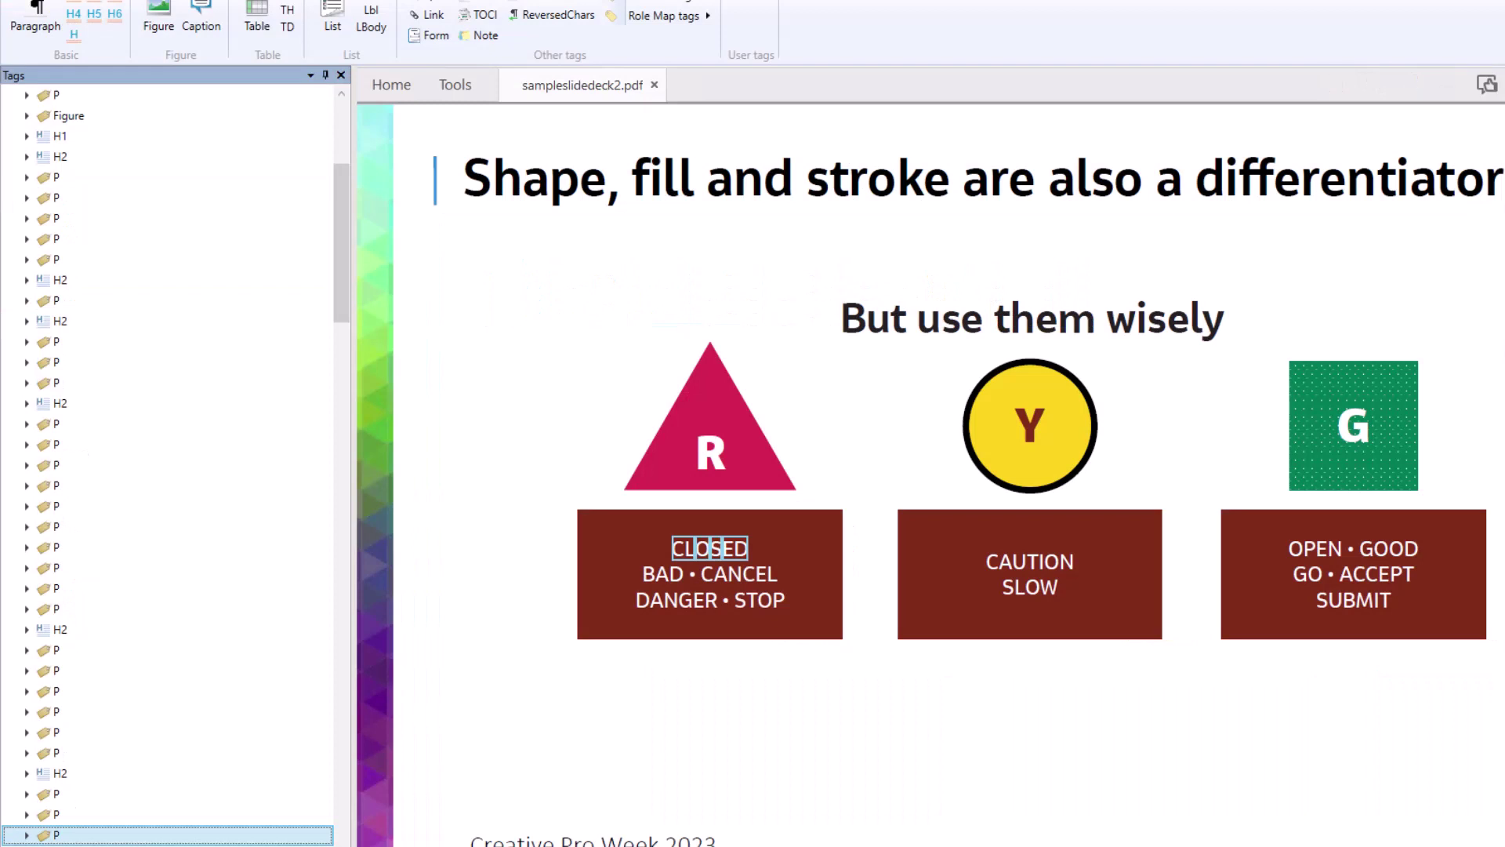
{"action": "scroll", "coordinate": [157, 682], "scroll_direction": "down", "scroll_amount": 5}
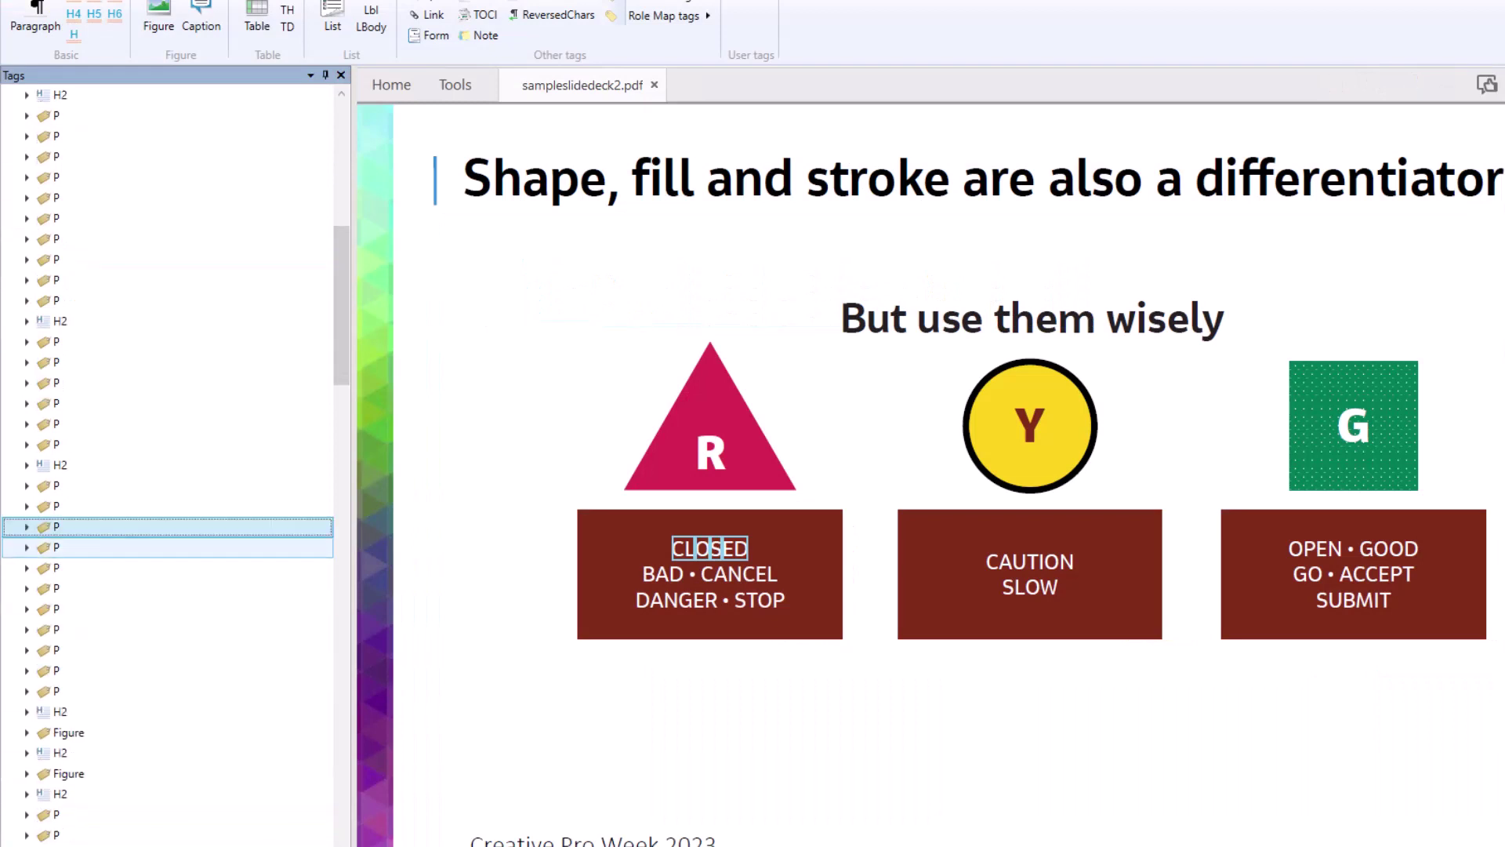
Step: Check the slide's R, G and CLOSED to DANGER • STOP tags, landing on 'But use them wisely'
{"action": "key", "text": "Down"}
{"action": "key", "text": "Up"}
{"action": "key", "text": "Up"}
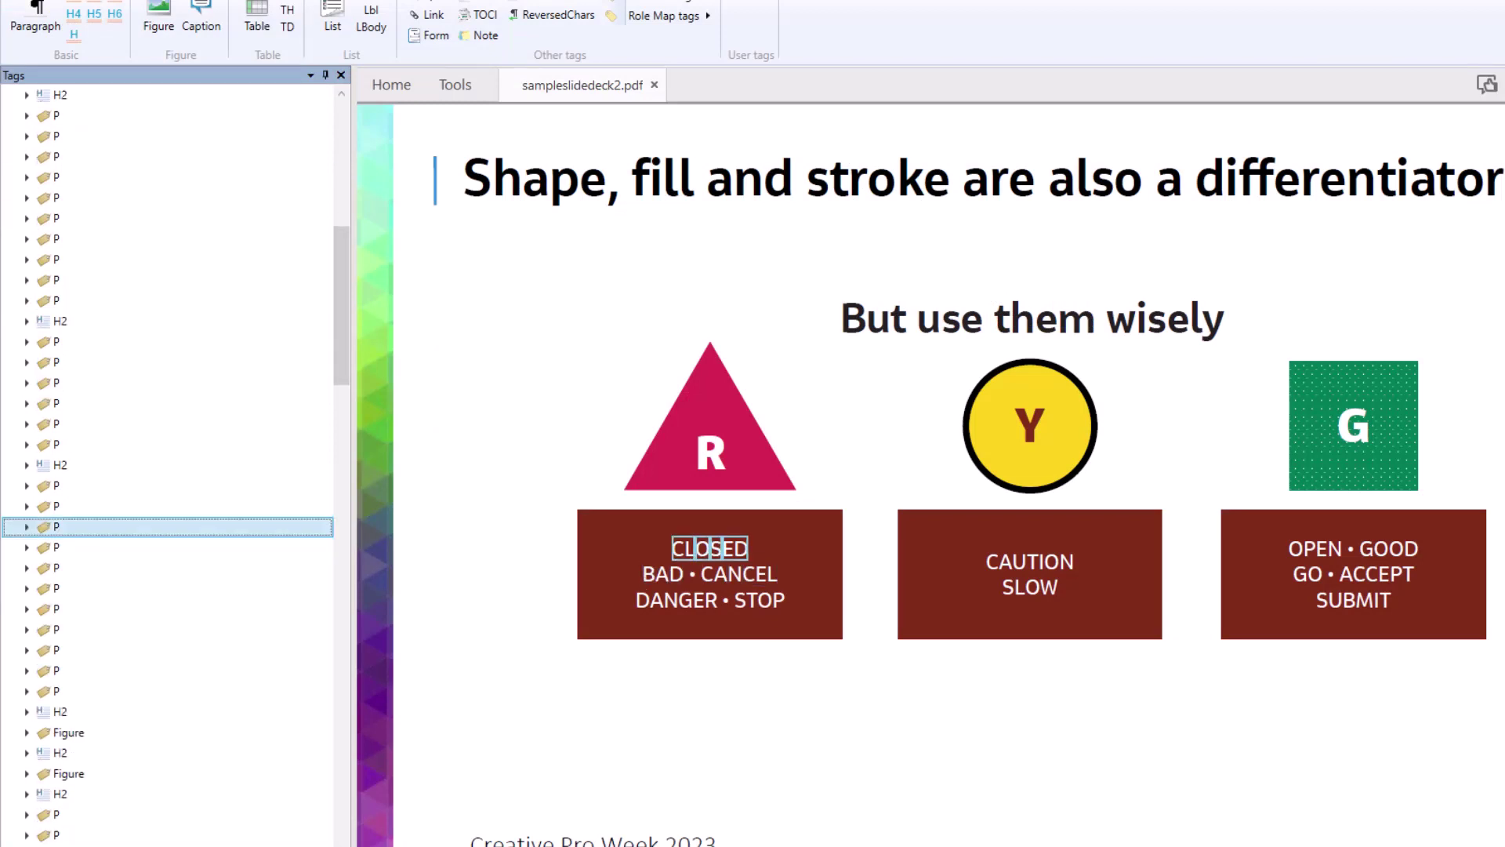
{"action": "key", "text": "Up"}
{"action": "key", "text": "Up"}
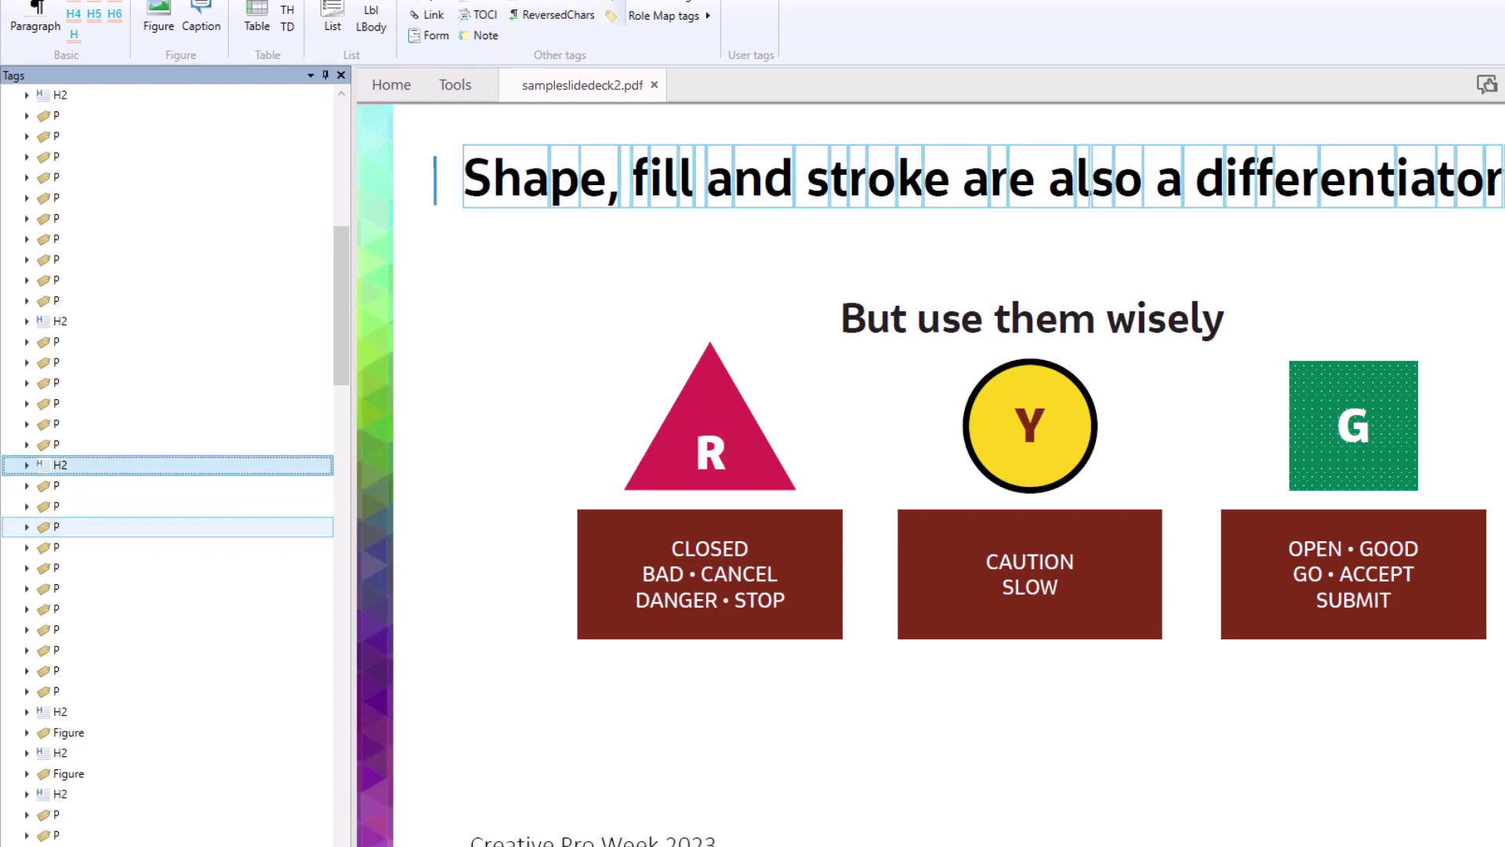
{"action": "key", "text": "Down"}
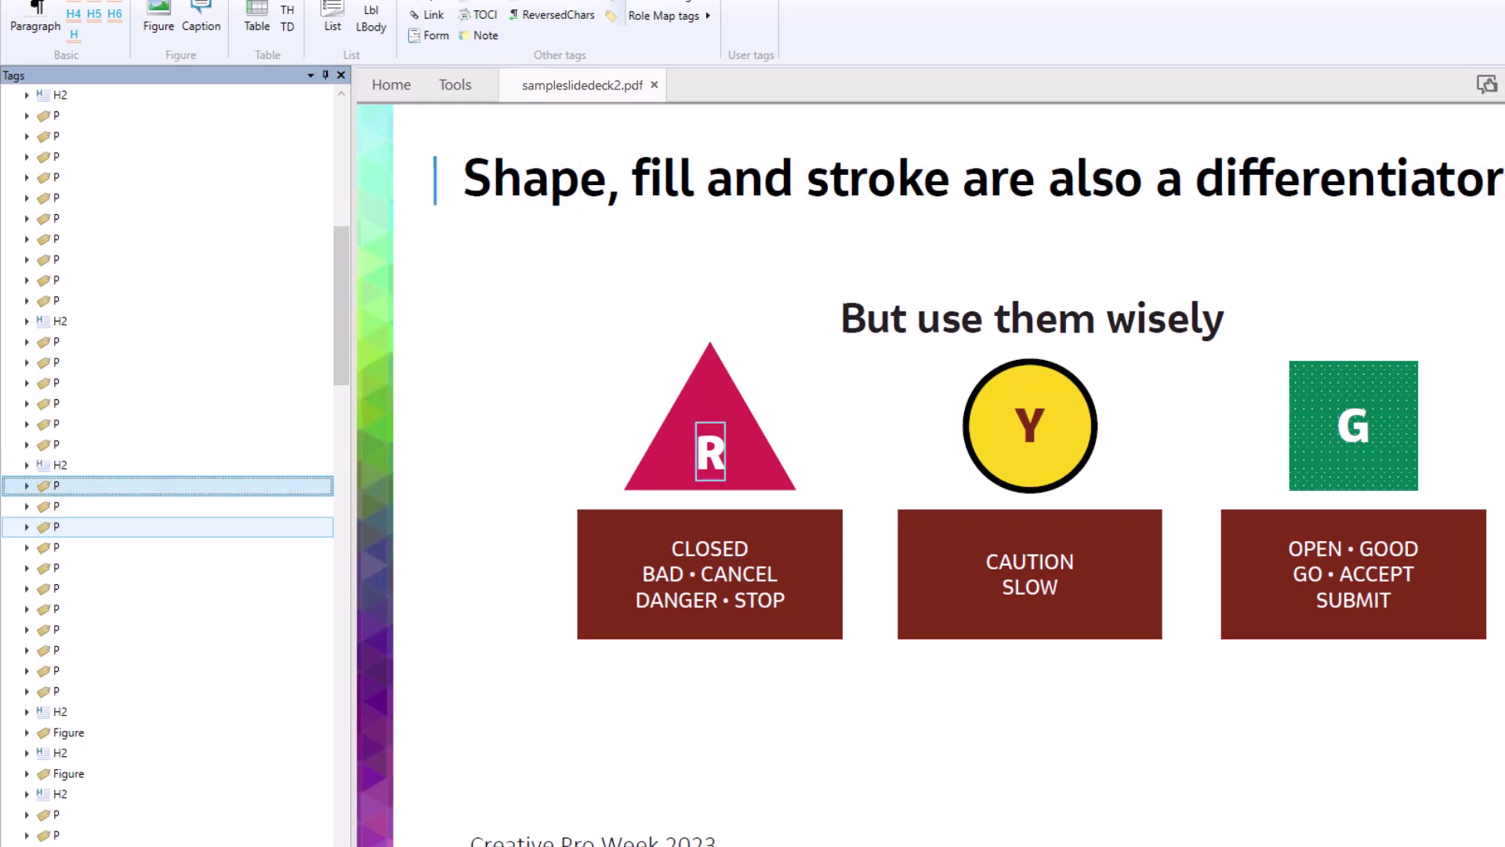
{"action": "key", "text": "Down"}
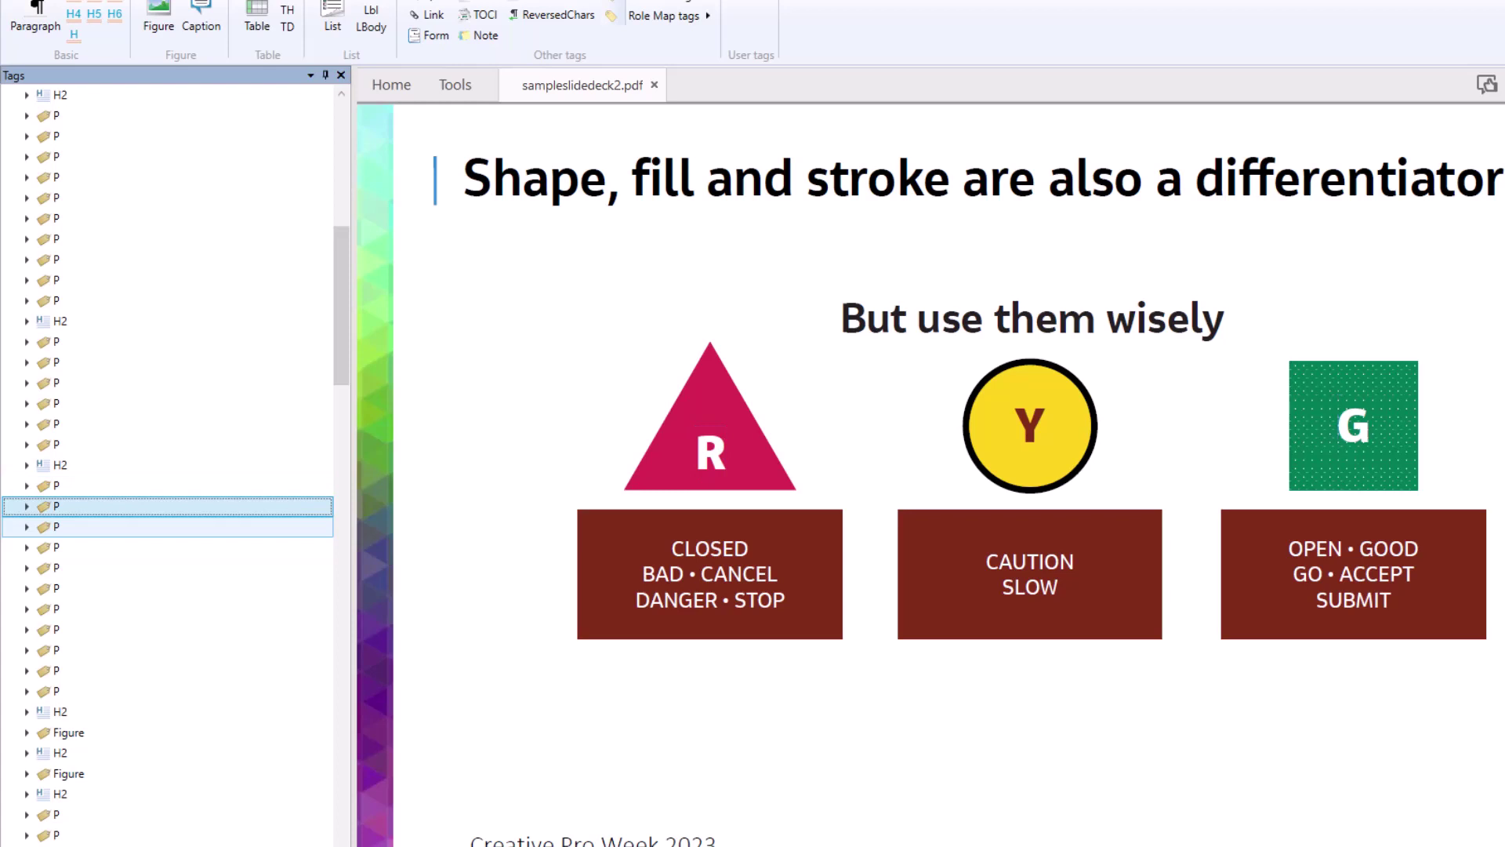
{"action": "key", "text": "Down"}
{"action": "key", "text": "Down"}
{"action": "key", "text": "Down"}
{"action": "key", "text": "Down"}
{"action": "key", "text": "Down"}
{"action": "key", "text": "Down"}
{"action": "key", "text": "Down"}
{"action": "key", "text": "Down"}
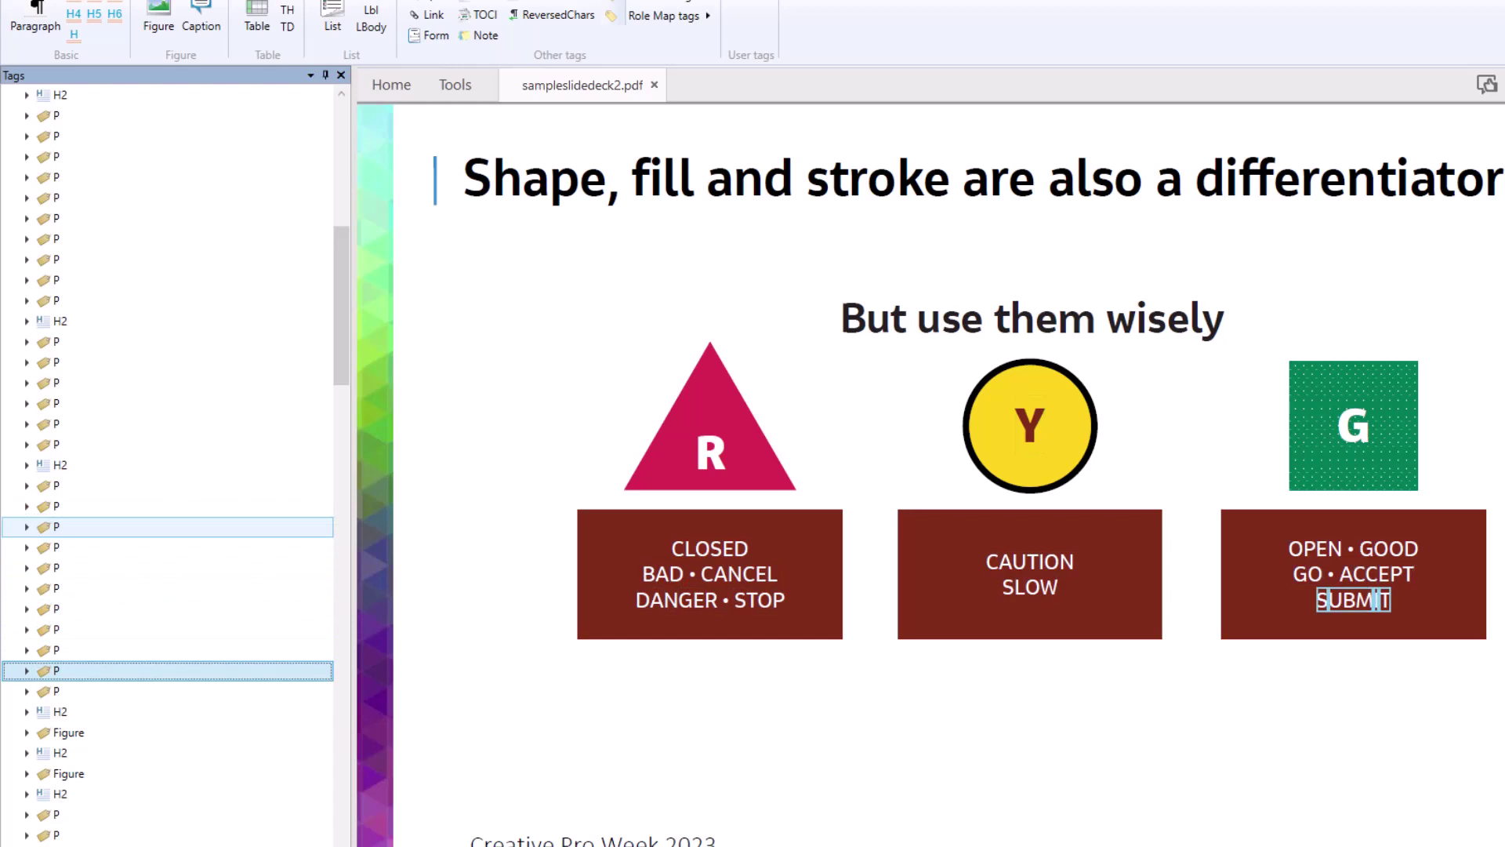
{"action": "key", "text": "Up"}
{"action": "key", "text": "Down"}
{"action": "key", "text": "Down"}
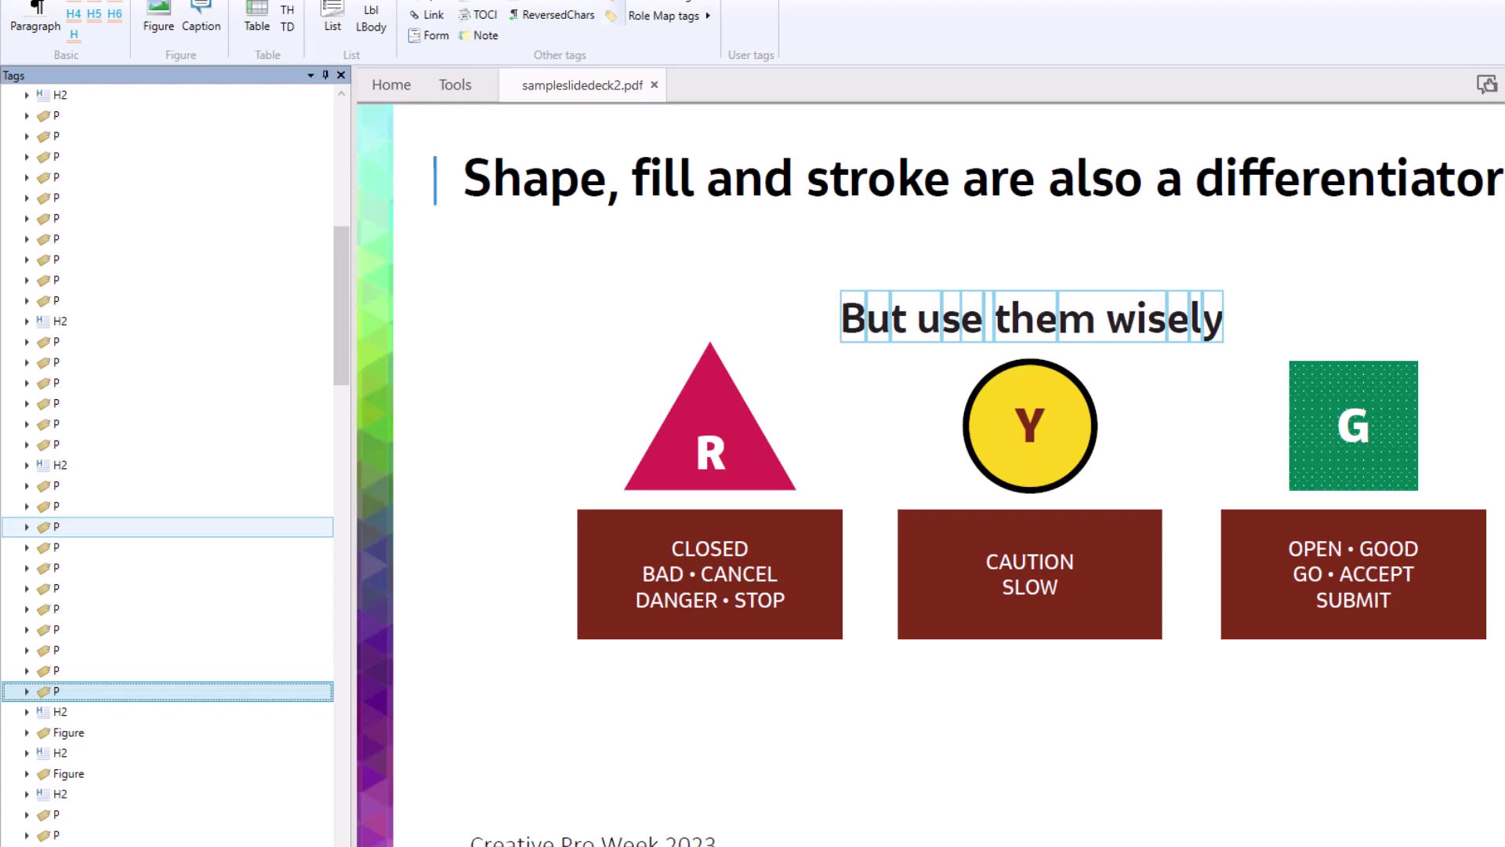
Step: Move the 'But use them wisely' P tag up until it directly follows the H2 heading
{"action": "key", "text": "ctrl+shift+Up"}
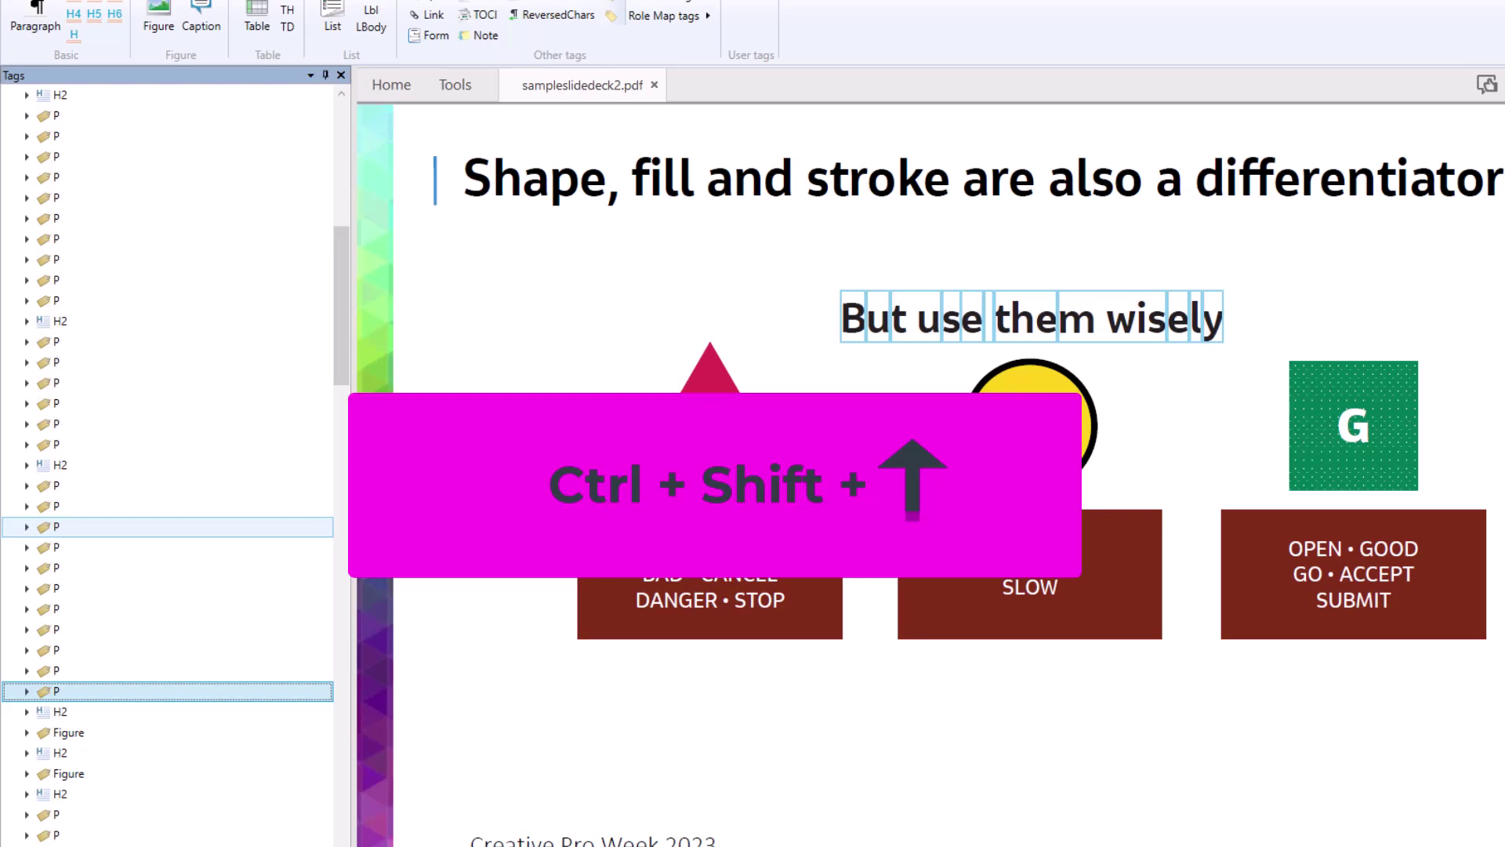
{"action": "key", "text": "ctrl+shift+Up"}
{"action": "key", "text": "ctrl+shift+Up"}
{"action": "key", "text": "ctrl+shift+Up"}
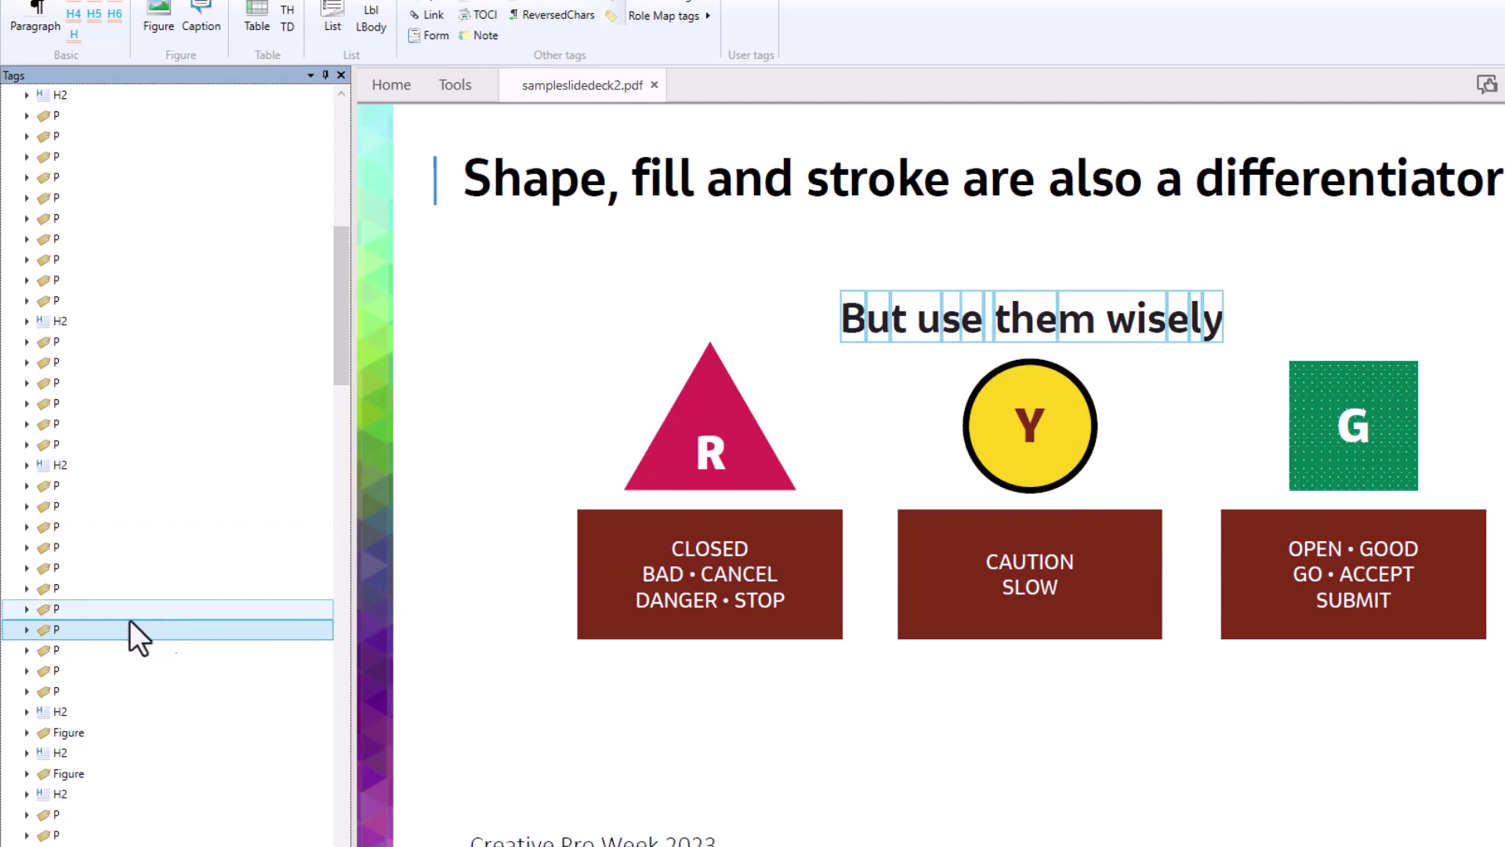
{"action": "key", "text": "ctrl+shift+Up"}
{"action": "key", "text": "ctrl+shift+Up"}
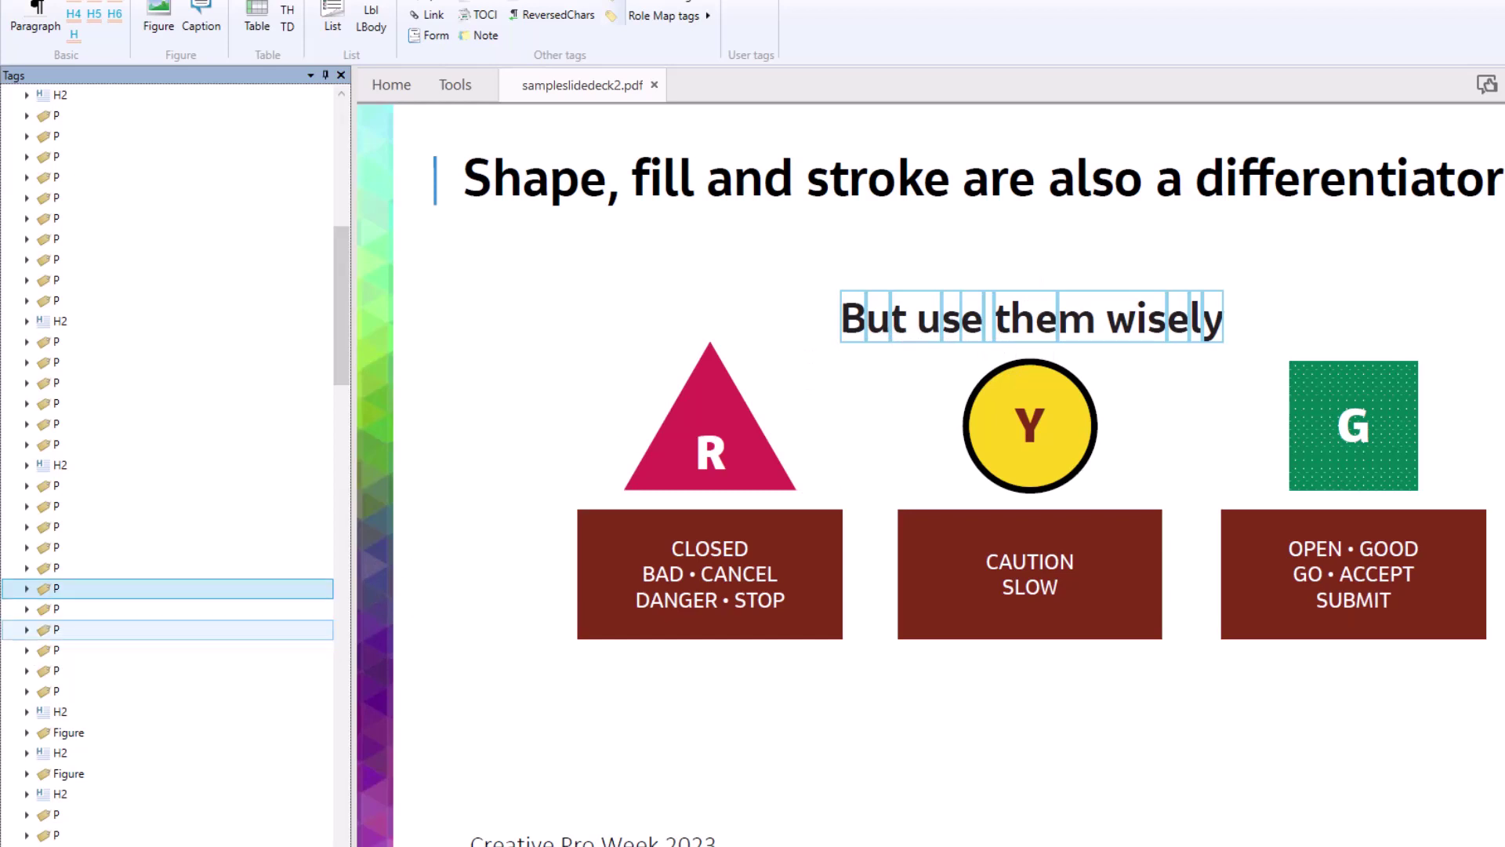
{"action": "key", "text": "ctrl+Up"}
{"action": "key", "text": "Up"}
{"action": "key", "text": "Up"}
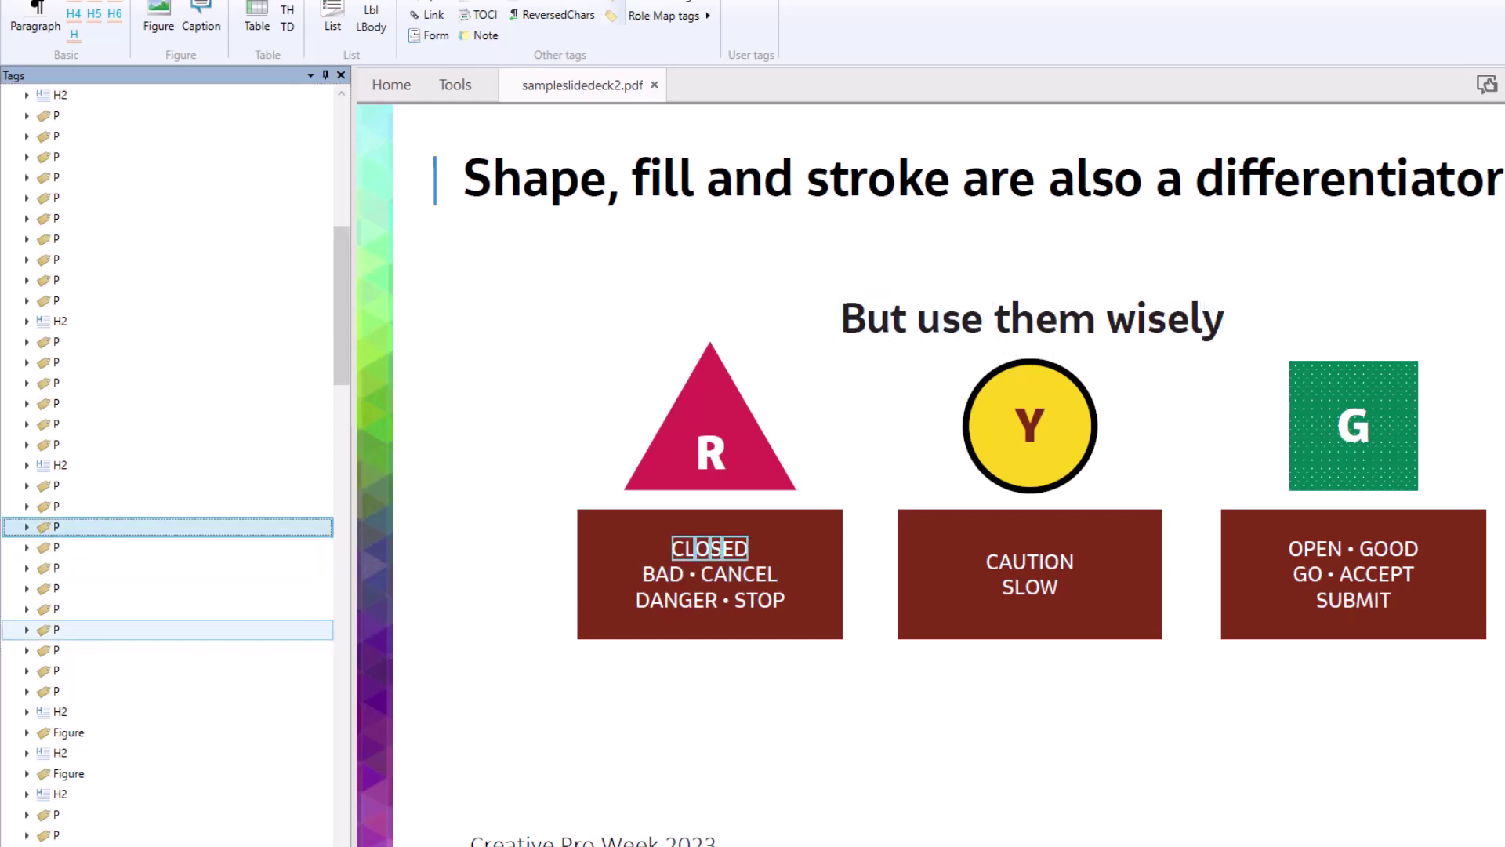
{"action": "key", "text": "Down"}
{"action": "key", "text": "Down"}
{"action": "key", "text": "Up"}
{"action": "key", "text": "Up"}
{"action": "key", "text": "Up"}
{"action": "key", "text": "Up"}
{"action": "key", "text": "Up"}
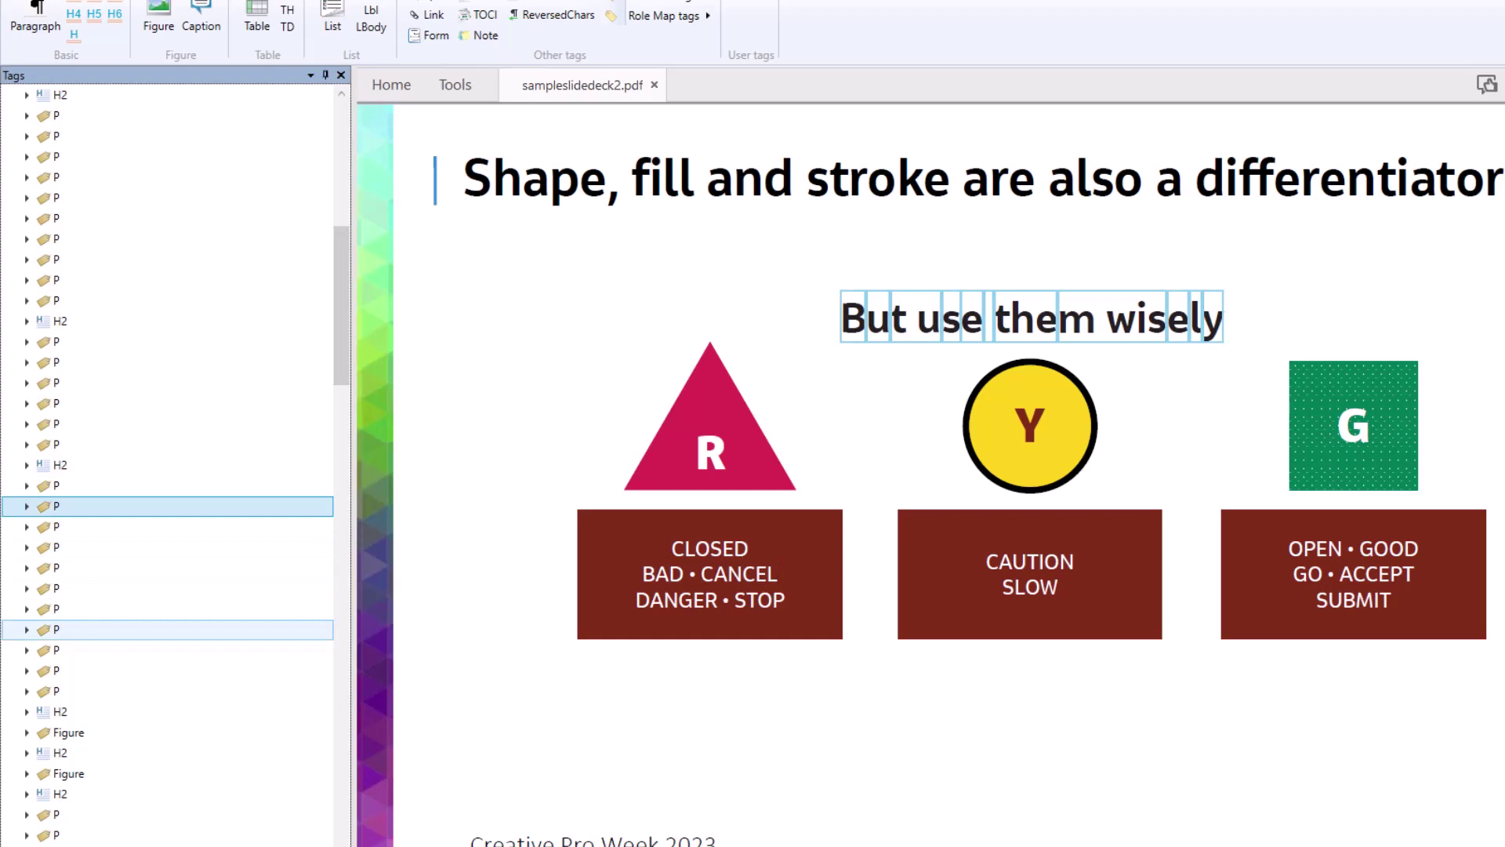
{"action": "key", "text": "Down"}
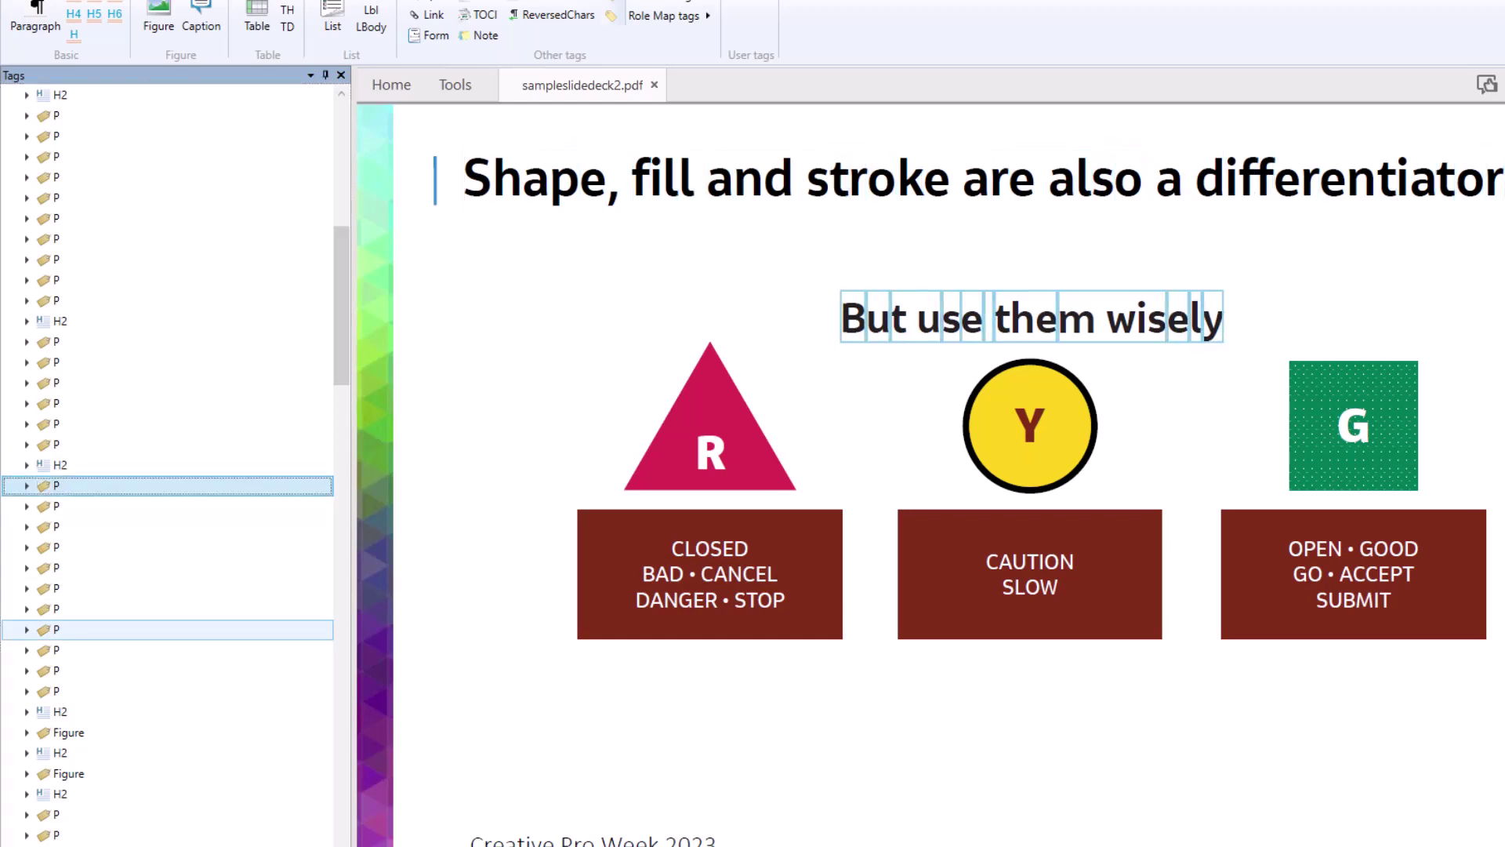
{"action": "key", "text": "Up"}
{"action": "key", "text": "Down"}
{"action": "key", "text": "ctrl+shift+Up"}
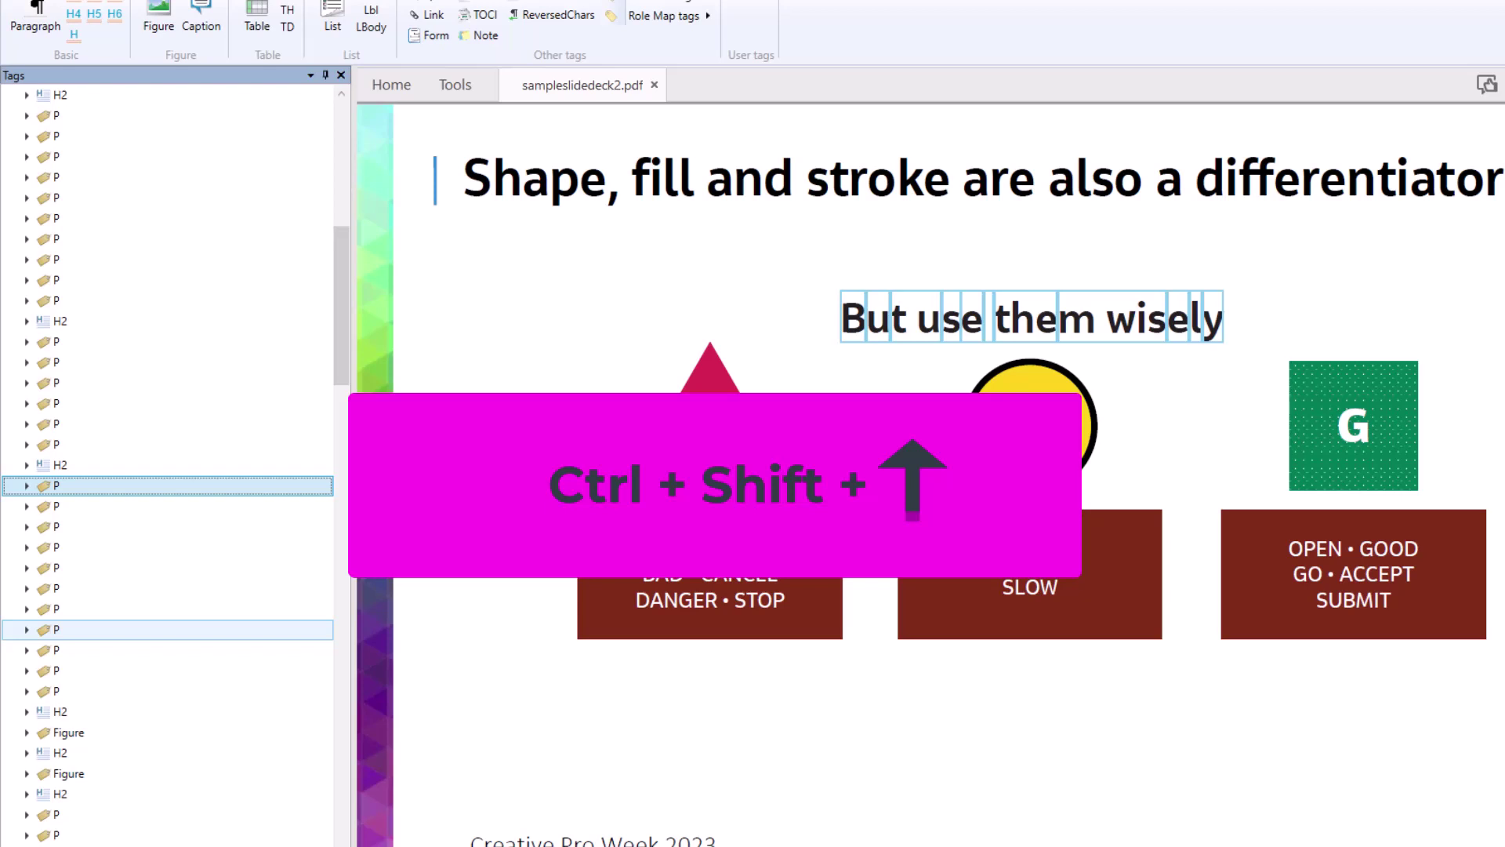
Step: Move the CLOSED through DANGER • STOP label tags above the G tag
{"action": "key", "text": "Down"}
{"action": "key", "text": "Down"}
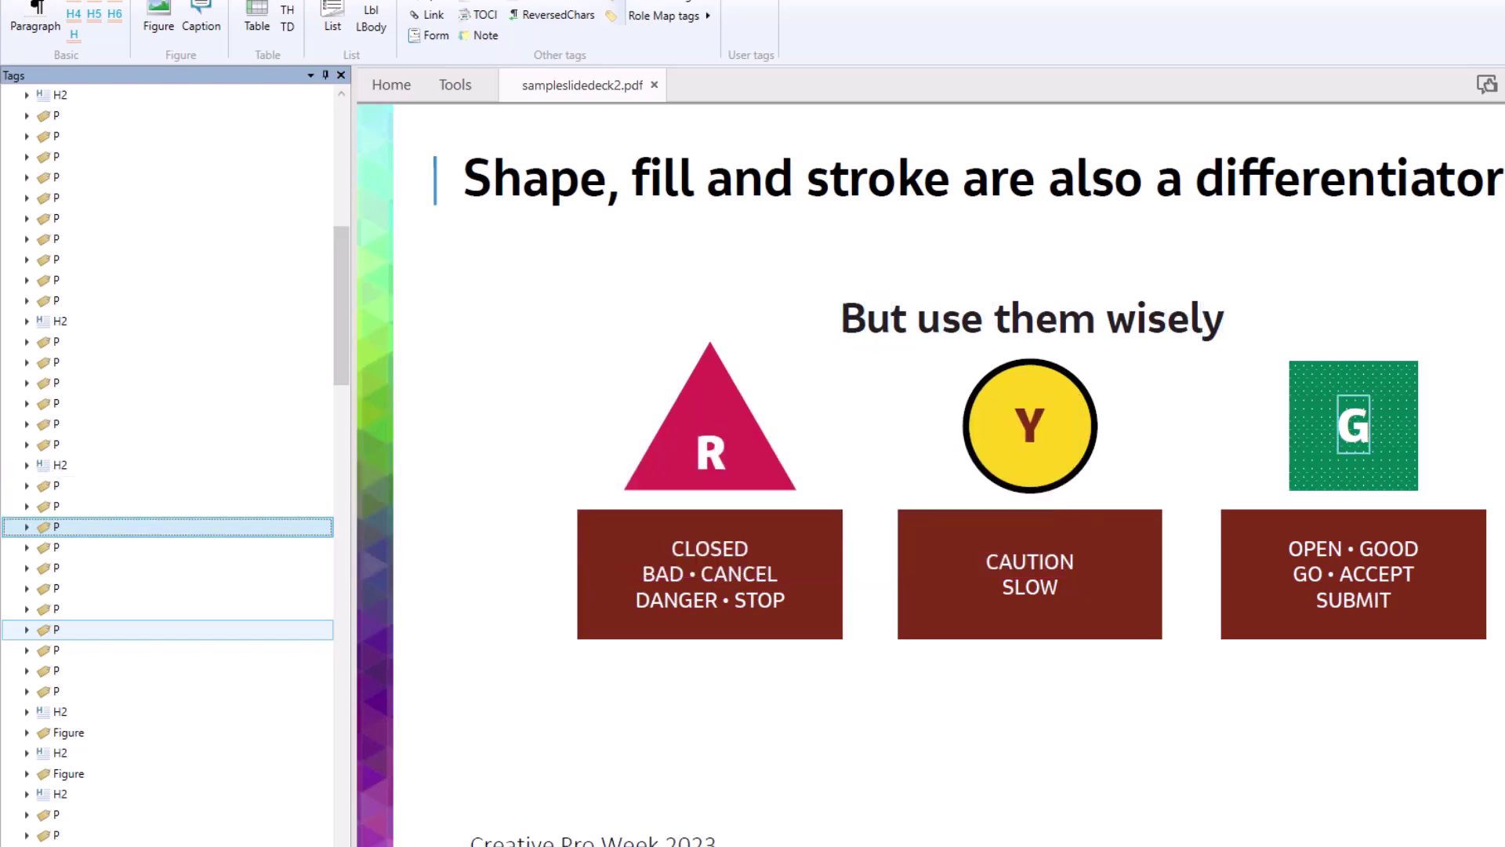
{"action": "key", "text": "Up"}
{"action": "key", "text": "Down"}
{"action": "key", "text": "Down"}
{"action": "key", "text": "Down"}
{"action": "key", "text": "Down"}
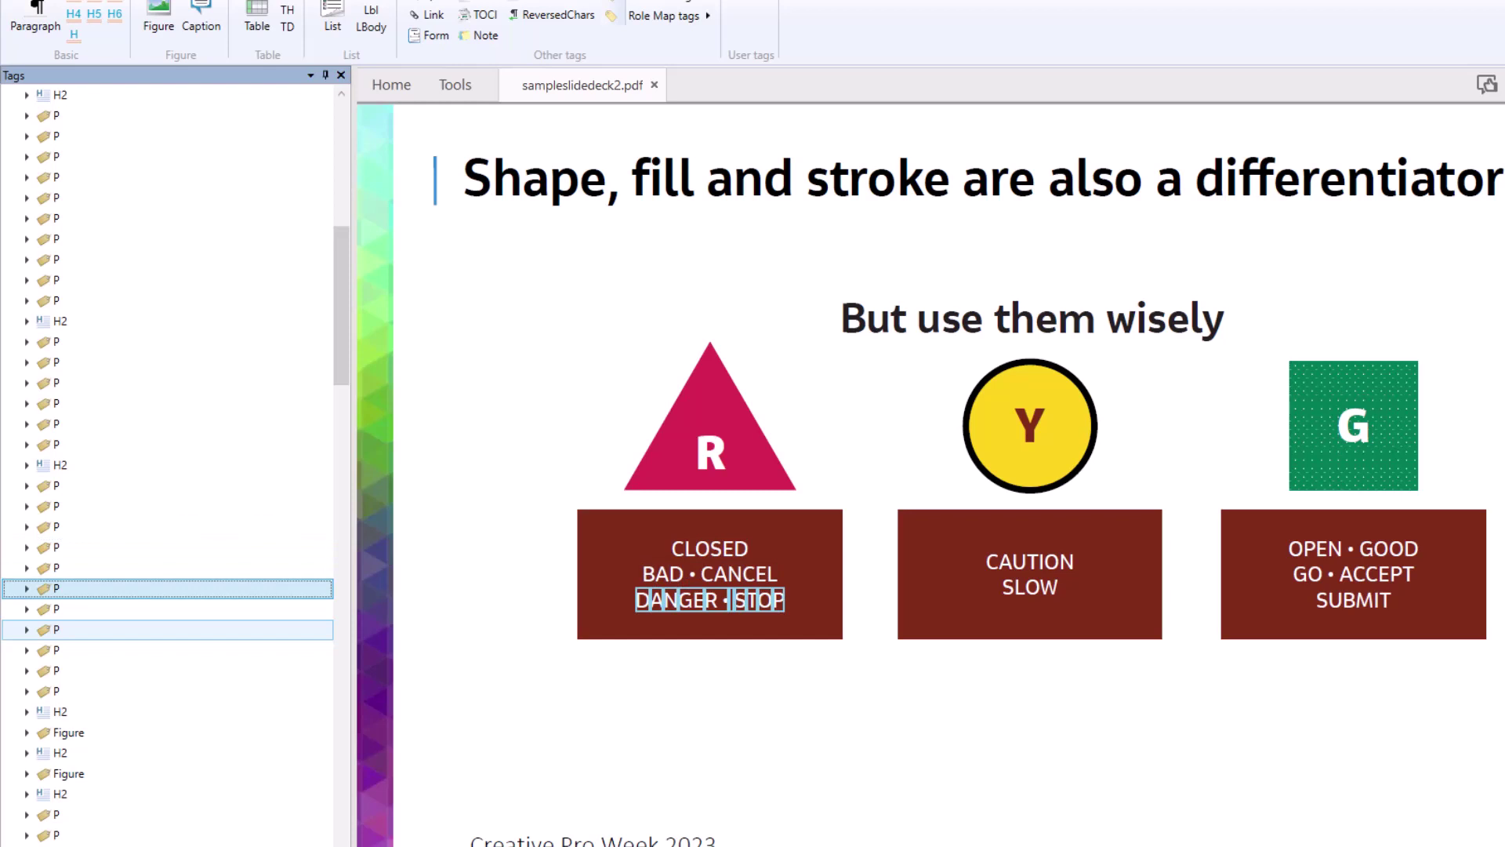
{"action": "key", "text": "Up"}
{"action": "key", "text": "Up"}
{"action": "key", "text": "shift+Down"}
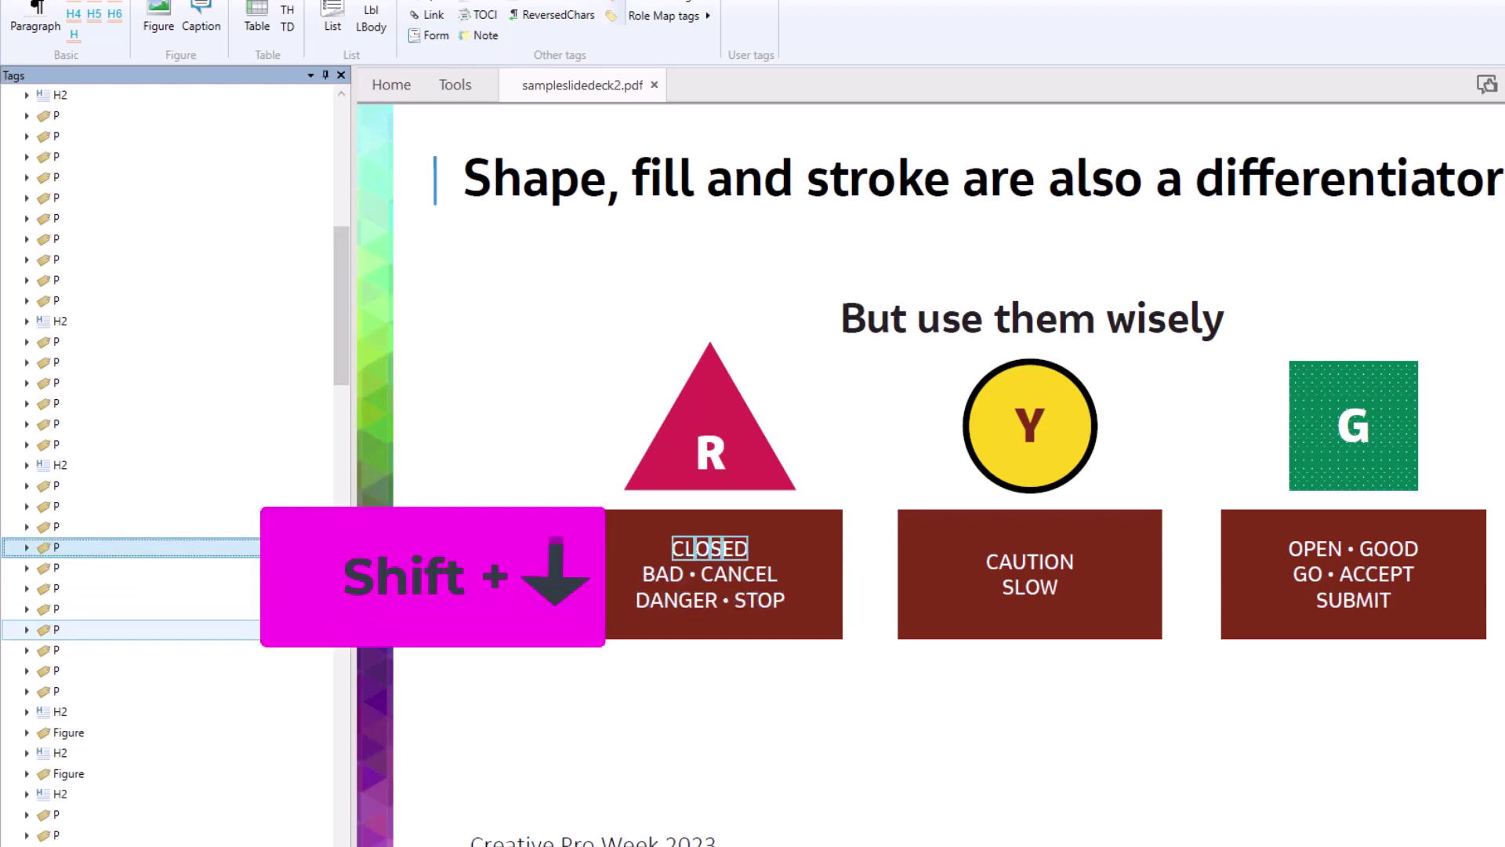
{"action": "key", "text": "shift+Down"}
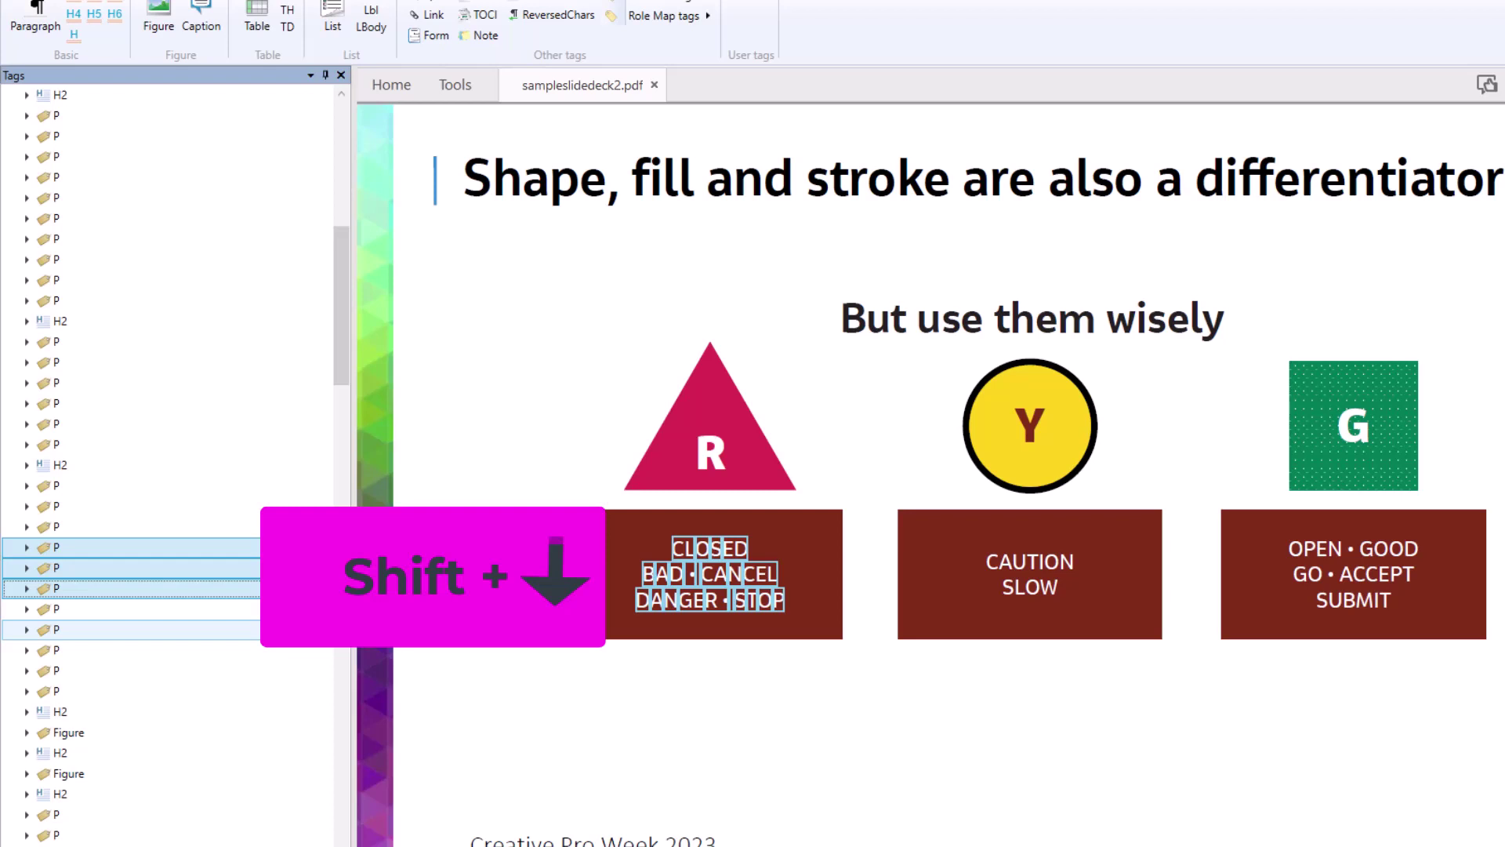
{"action": "key", "text": "Up"}
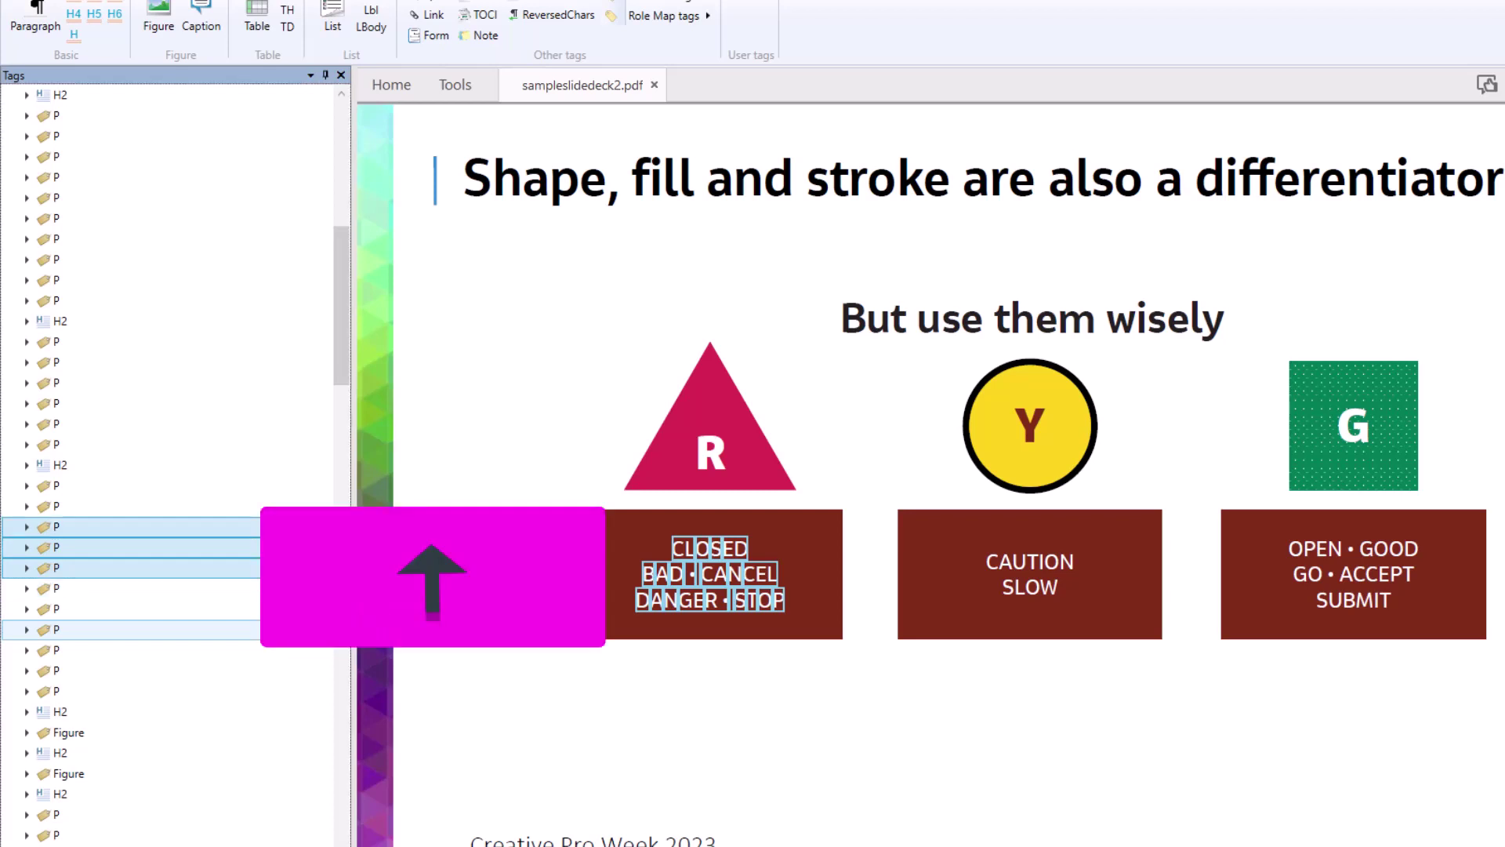
{"action": "key", "text": "Up"}
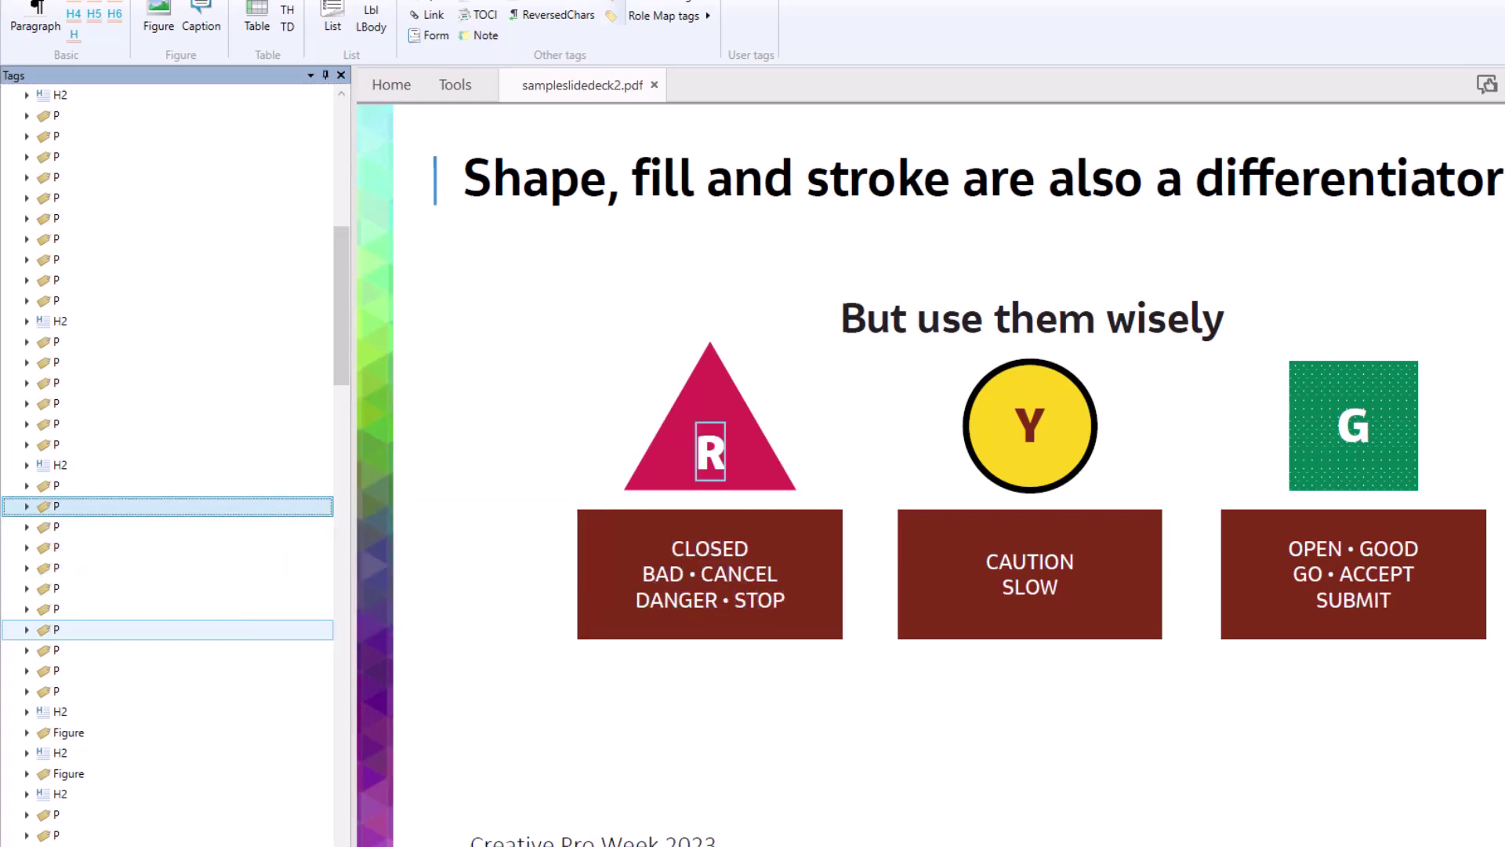
{"action": "key", "text": "Down"}
{"action": "key", "text": "Down"}
{"action": "key", "text": "Down"}
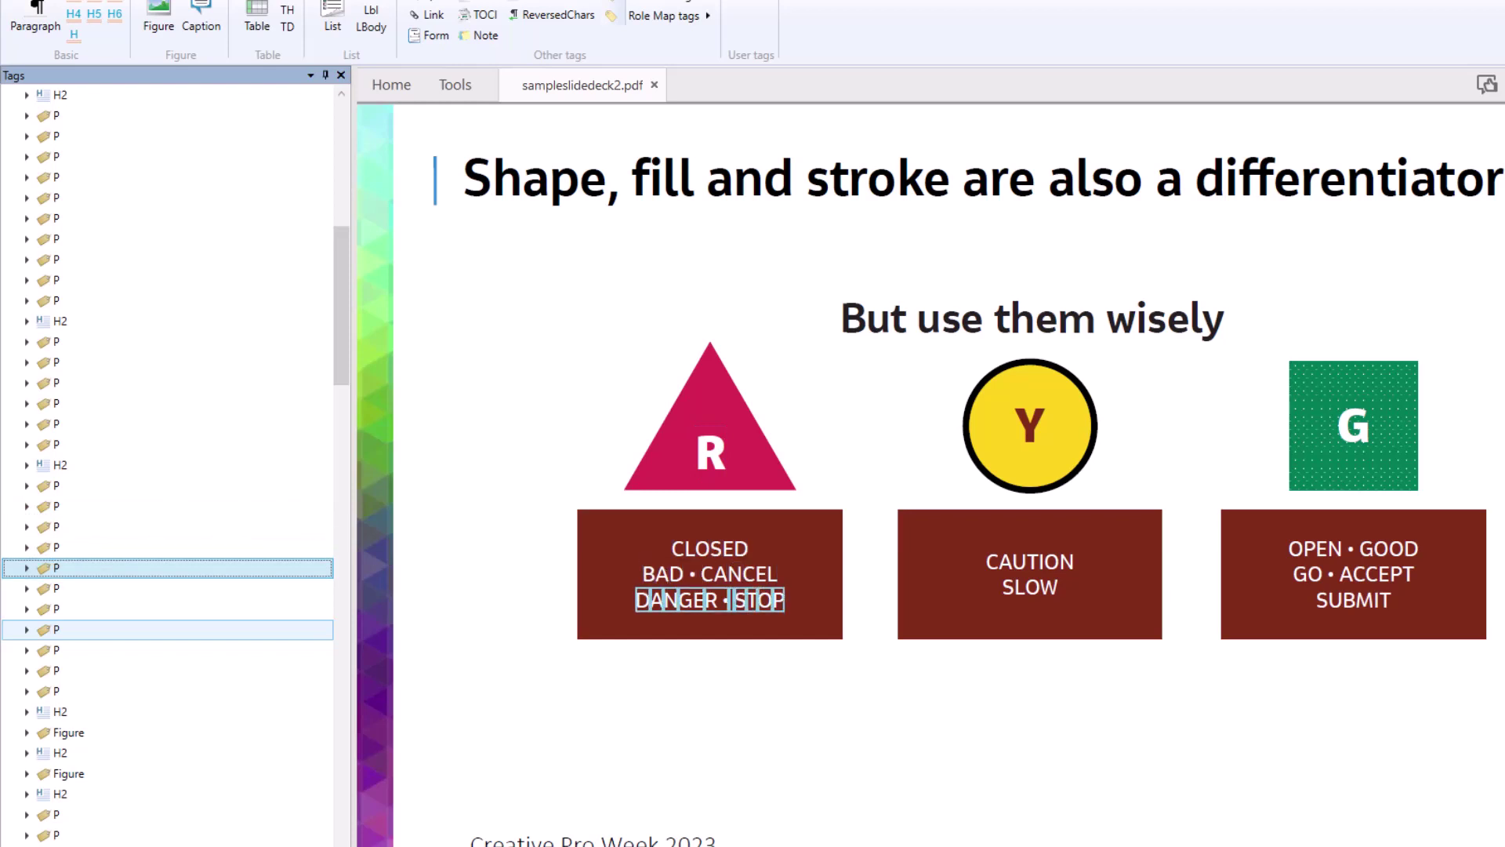
{"action": "key", "text": "Down"}
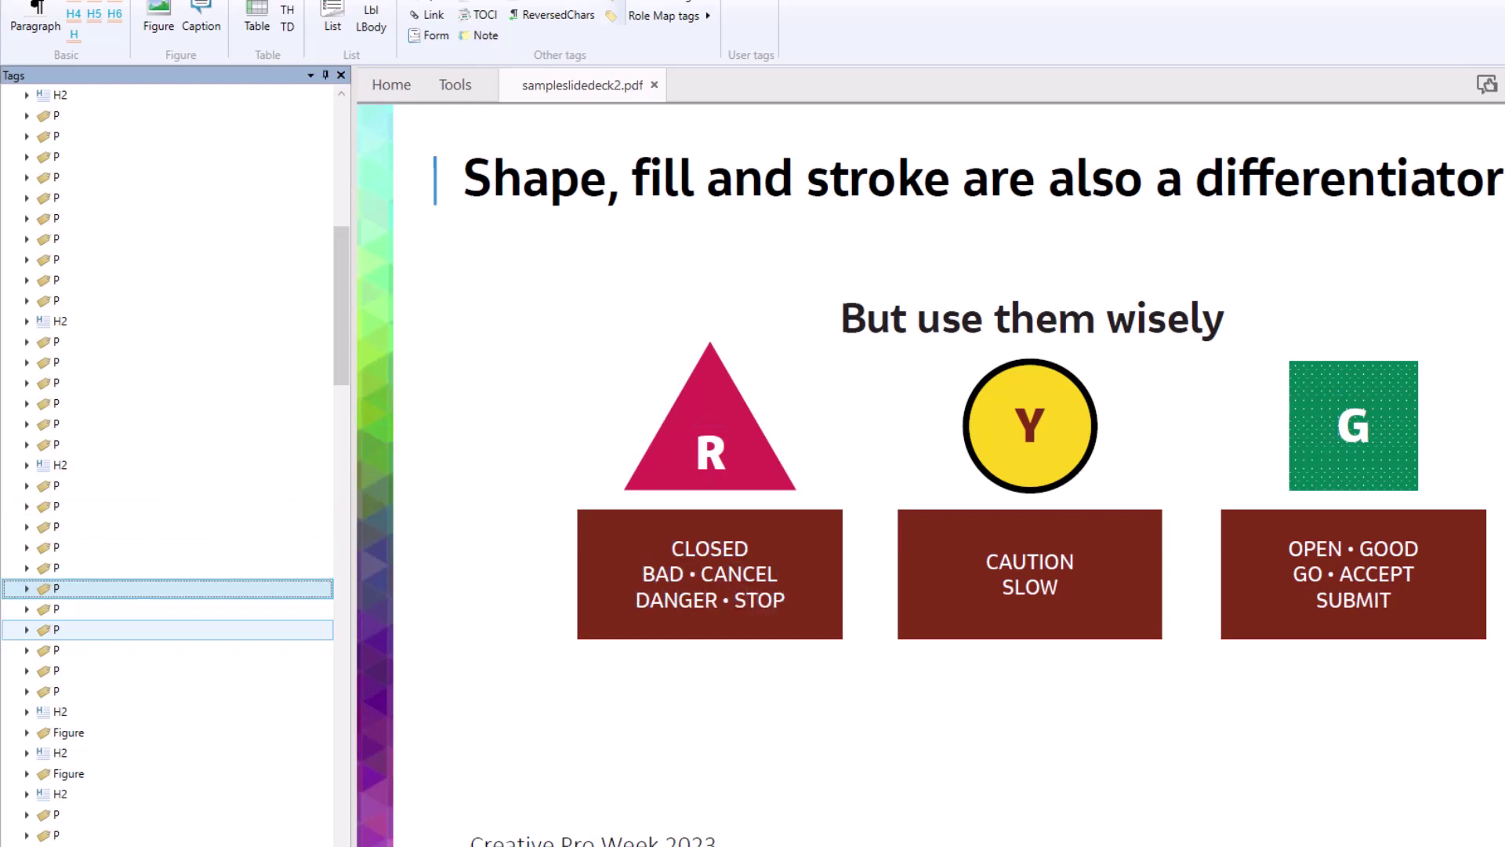
Step: Move the Y circle's tag ahead of the G tag
{"action": "key", "text": "Down"}
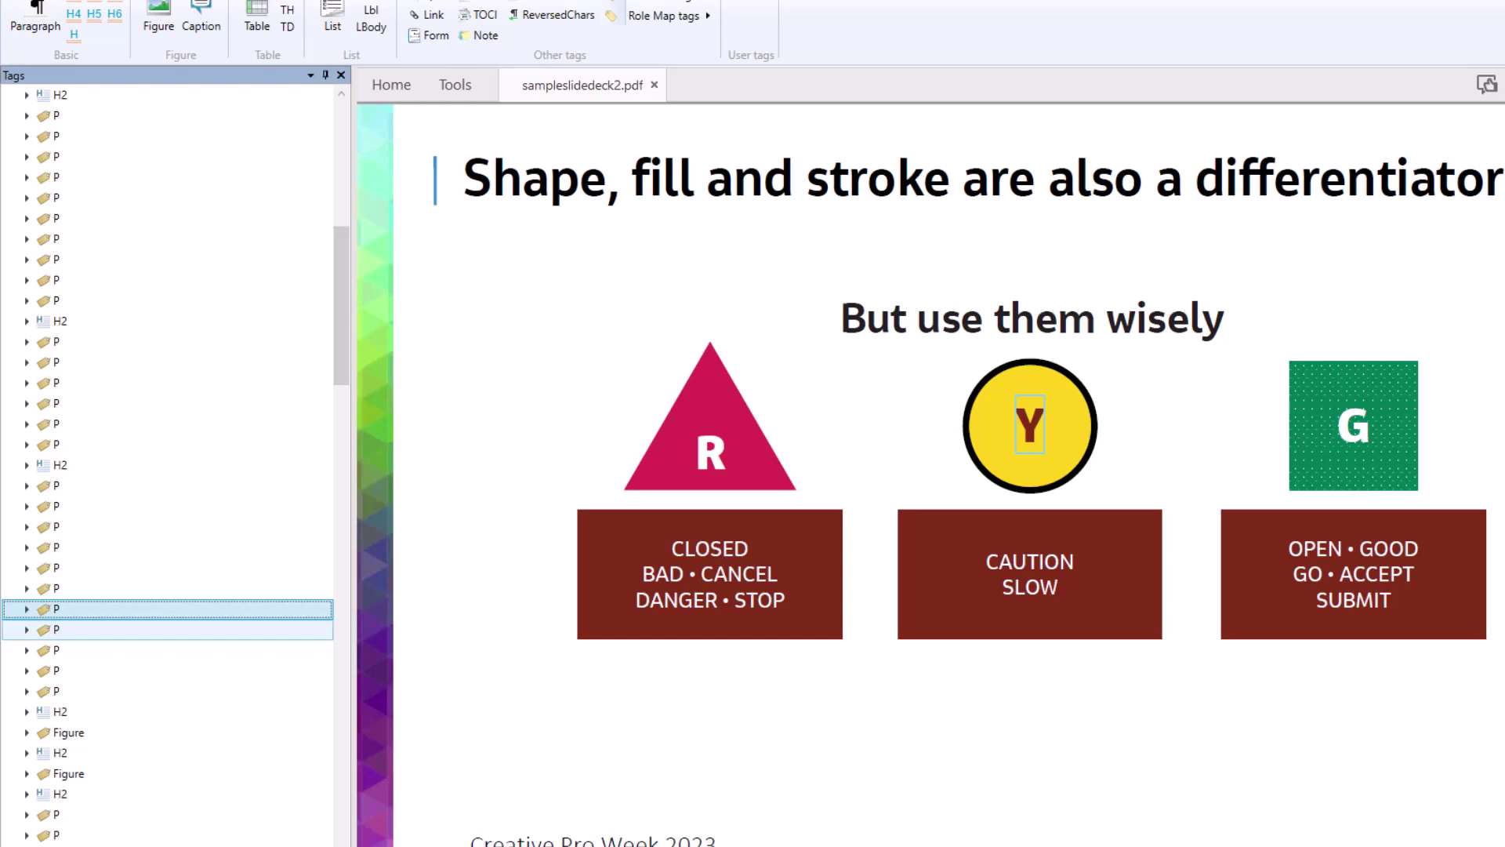
{"action": "key", "text": "ctrl+shift+Up"}
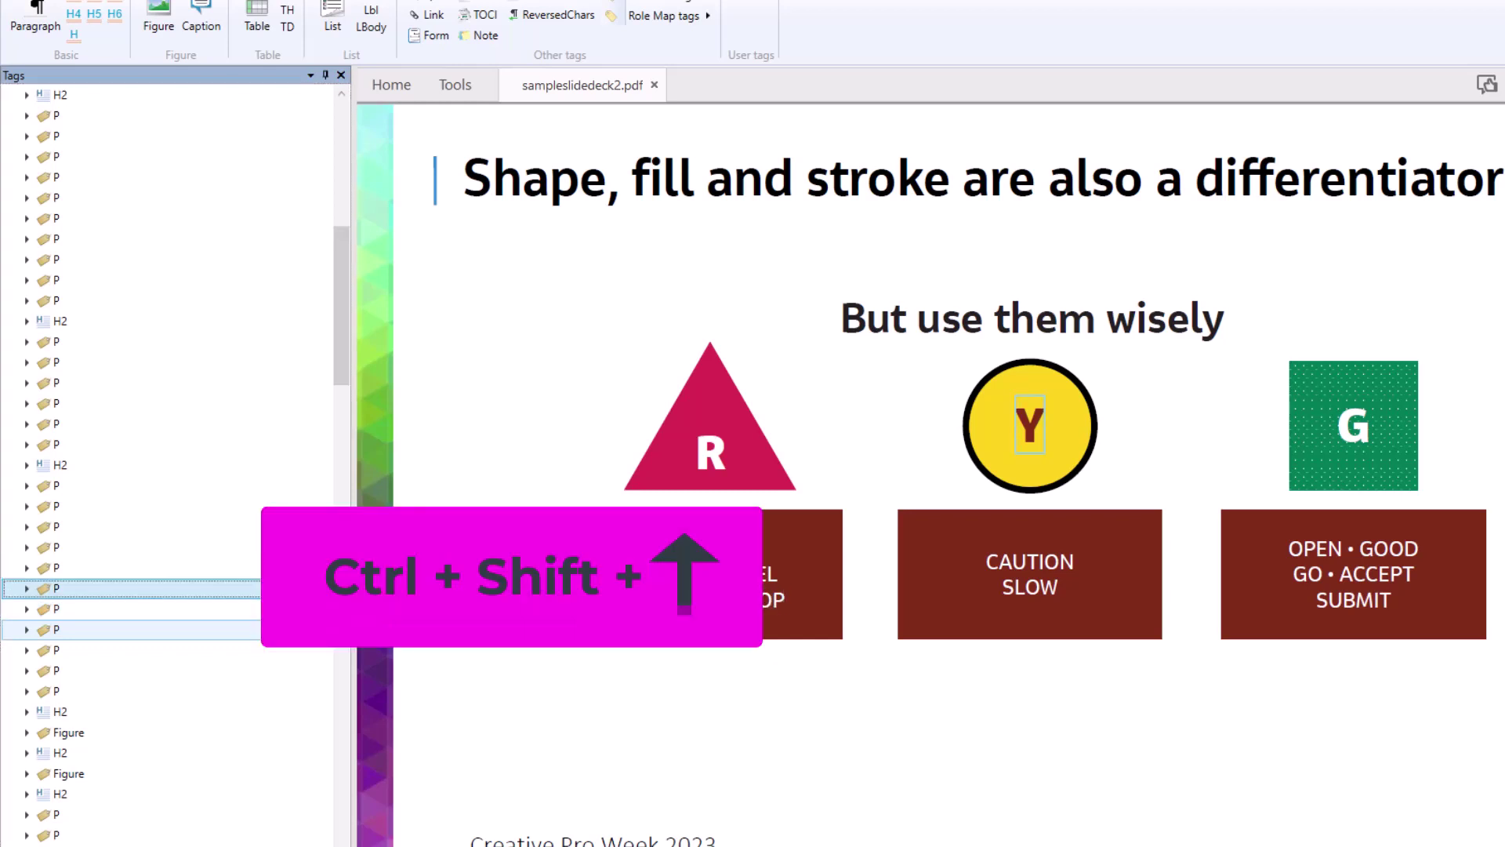
{"action": "key", "text": "Down"}
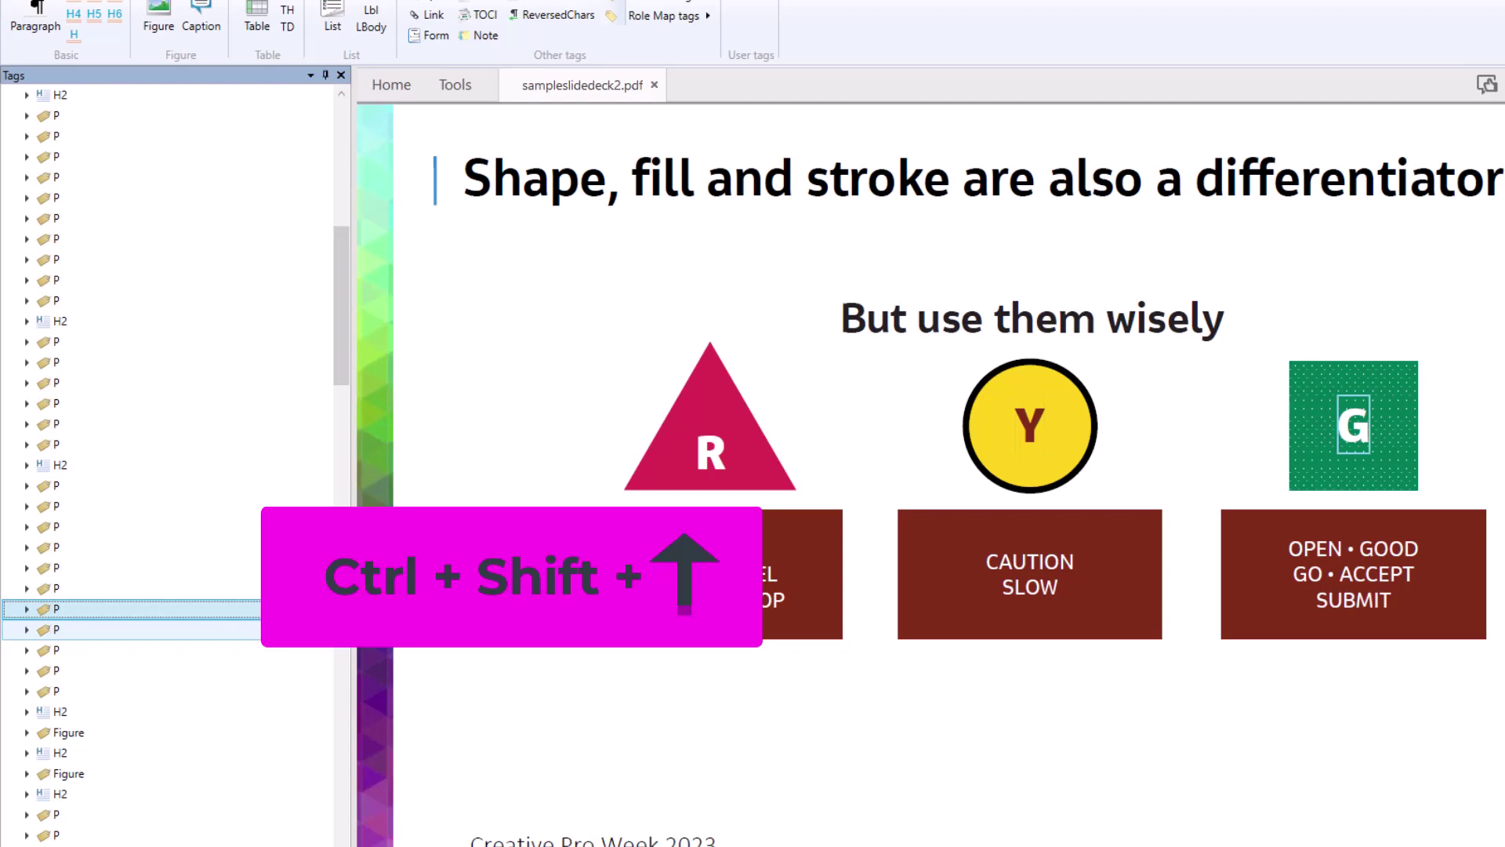
{"action": "key", "text": "ctrl+shift+Up"}
Step: Move the CAUTION and SLOW tags above G and verify the slide's reading order
{"action": "key", "text": "Down"}
{"action": "key", "text": "Down"}
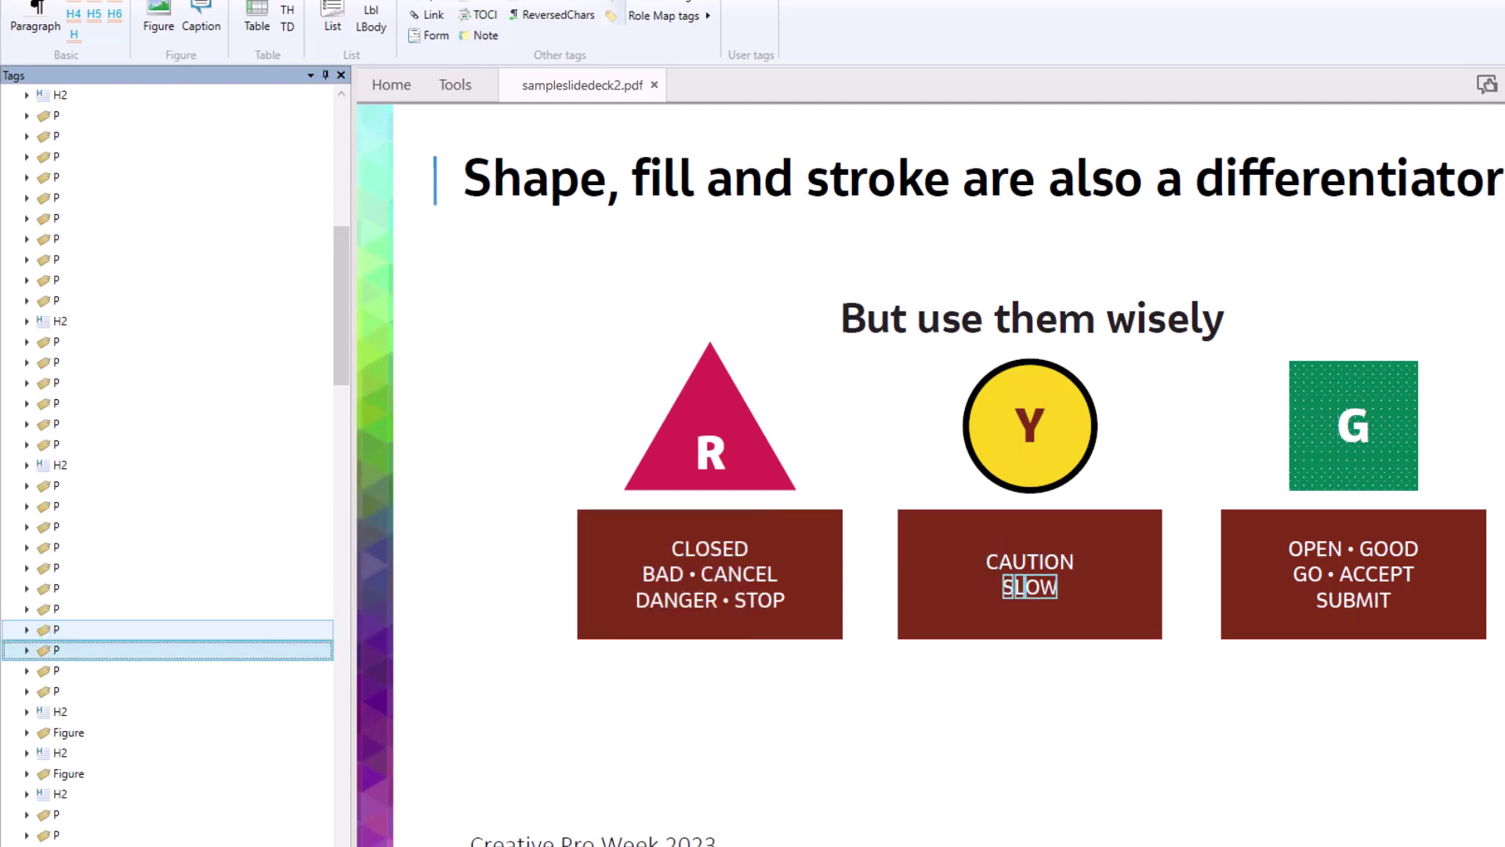
{"action": "key", "text": "Up"}
{"action": "key", "text": "shift+Down"}
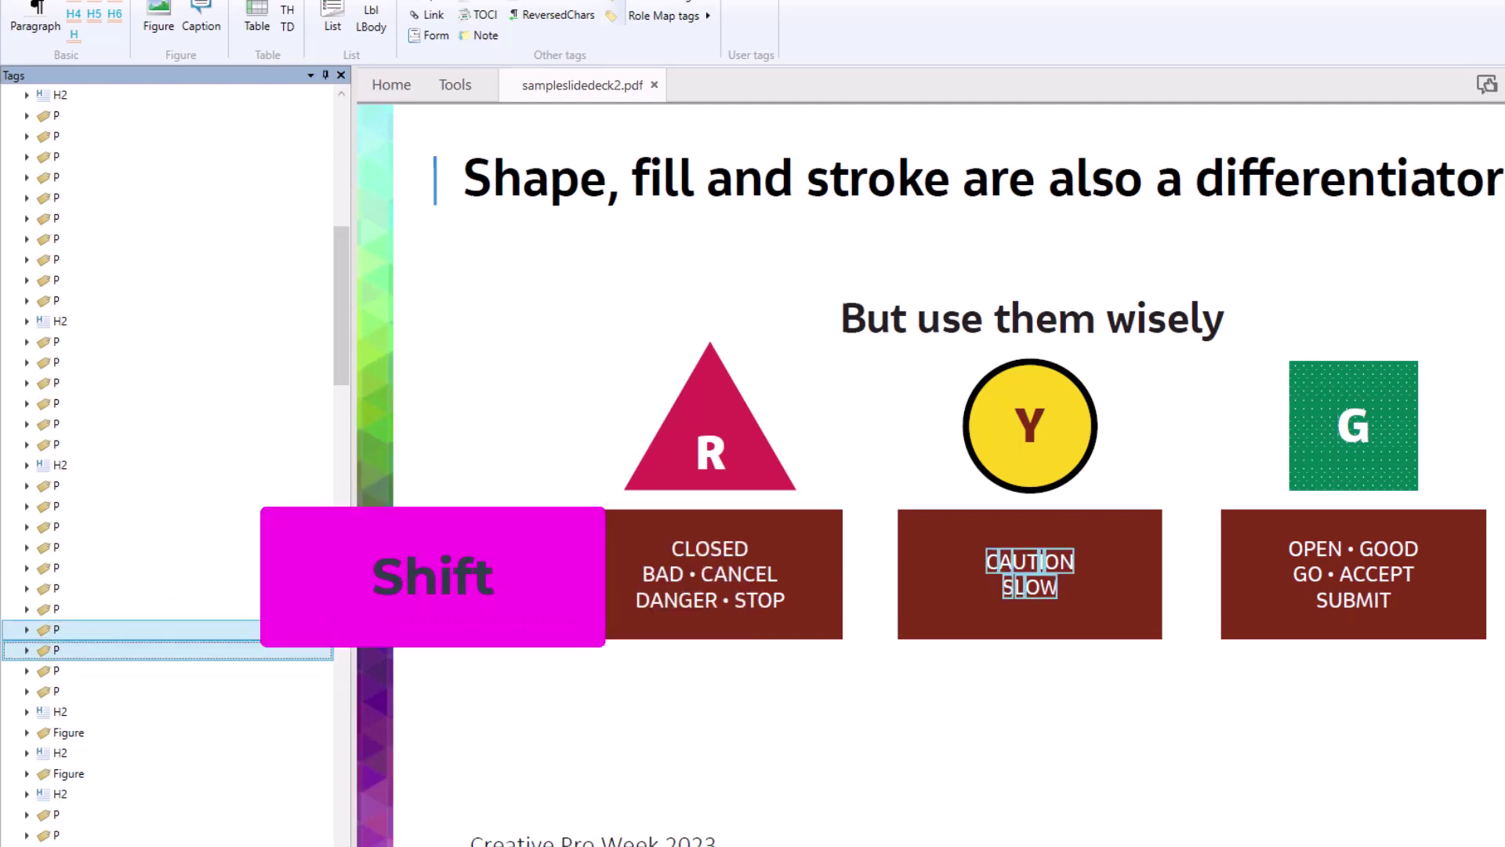
{"action": "key", "text": "Down"}
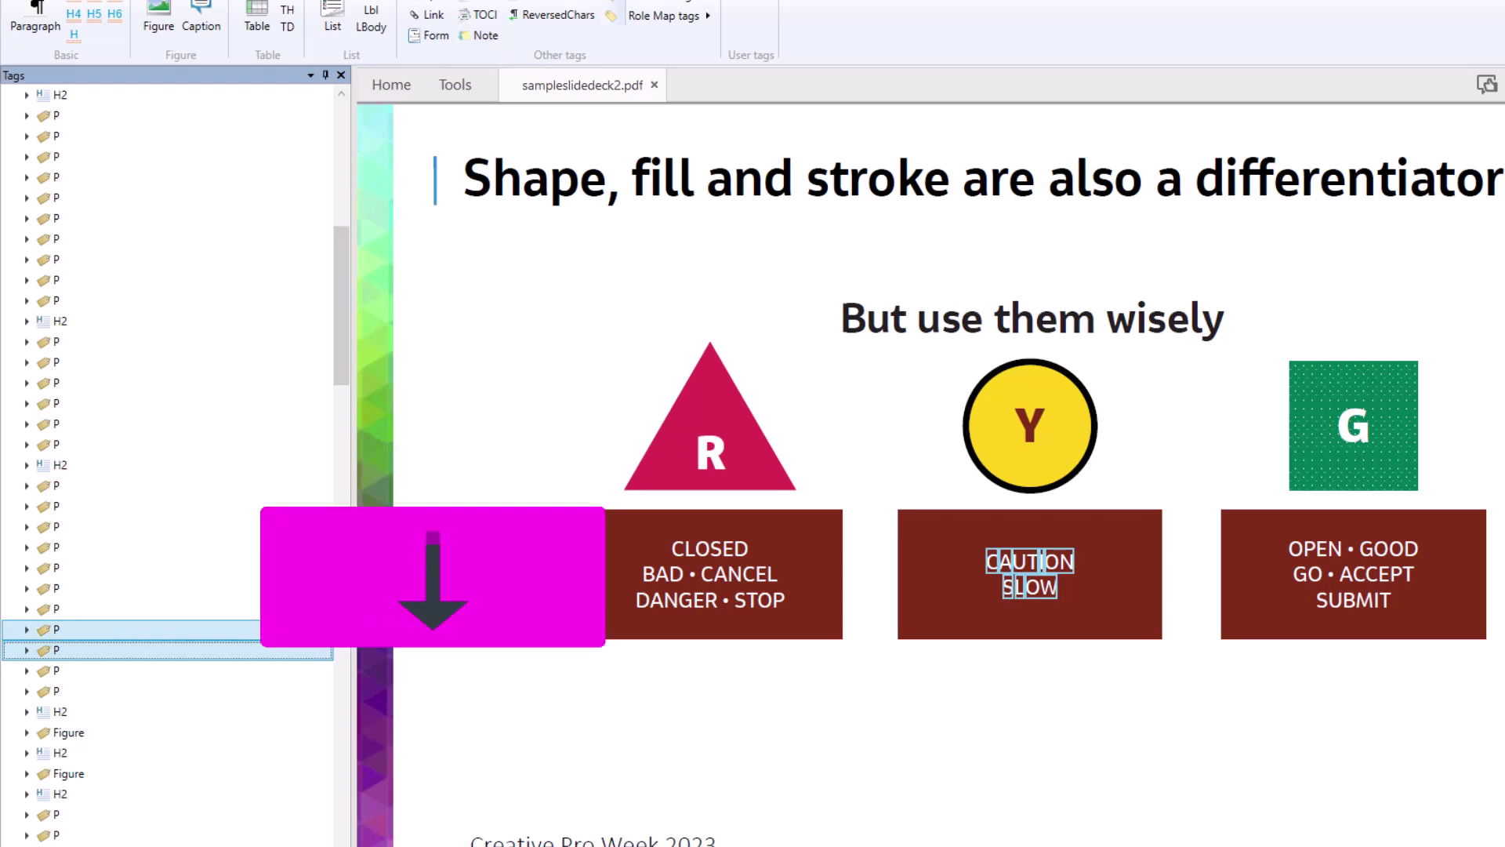
{"action": "key", "text": "Up"}
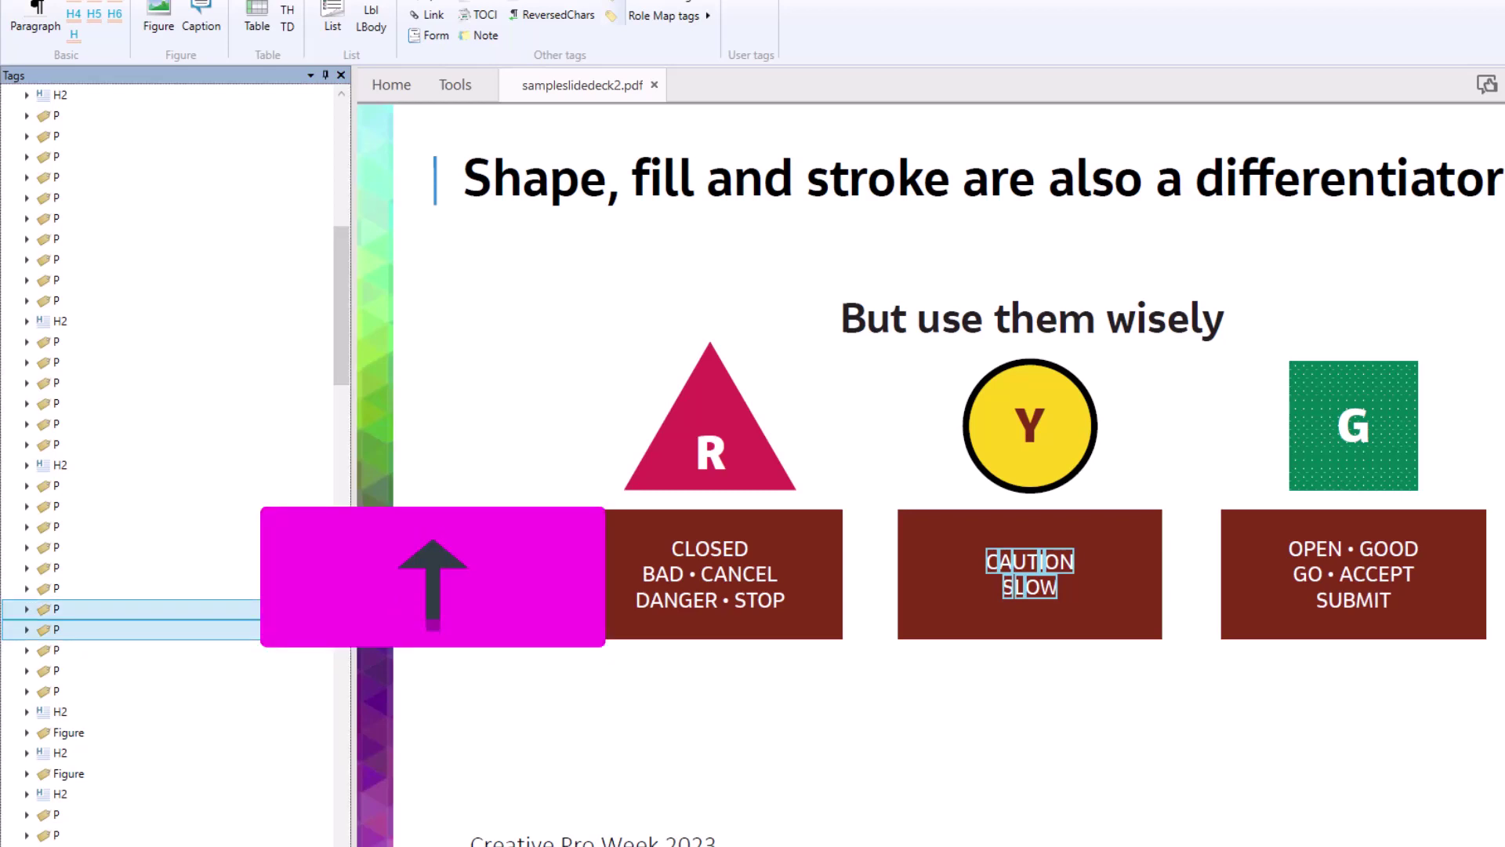
{"action": "key", "text": "Up"}
{"action": "key", "text": "Down"}
{"action": "key", "text": "Down"}
{"action": "key", "text": "Down"}
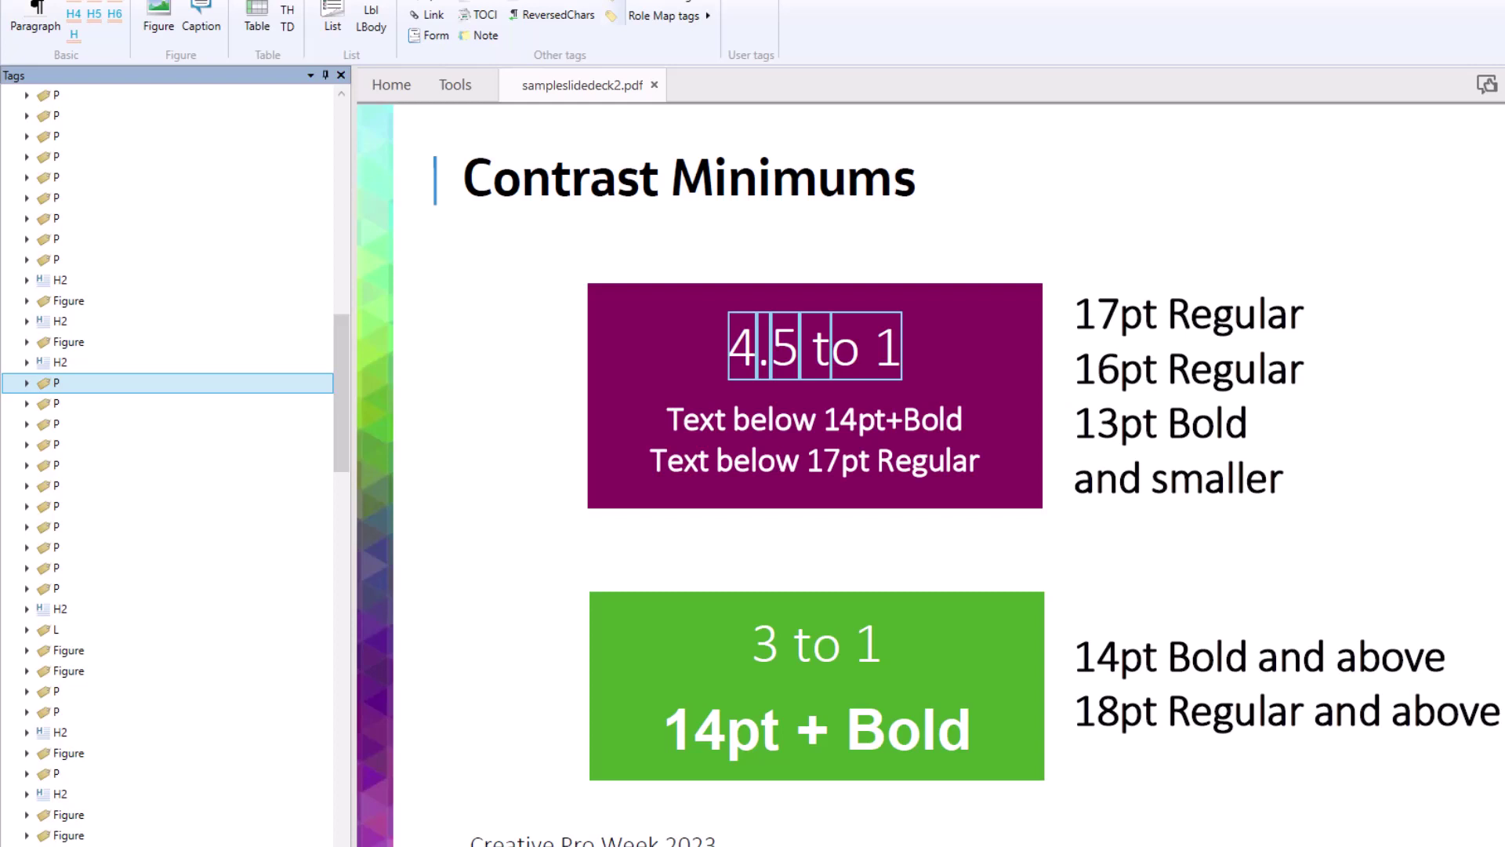
{"action": "key", "text": "Down"}
{"action": "key", "text": "Down"}
{"action": "key", "text": "Down"}
{"action": "key", "text": "Down"}
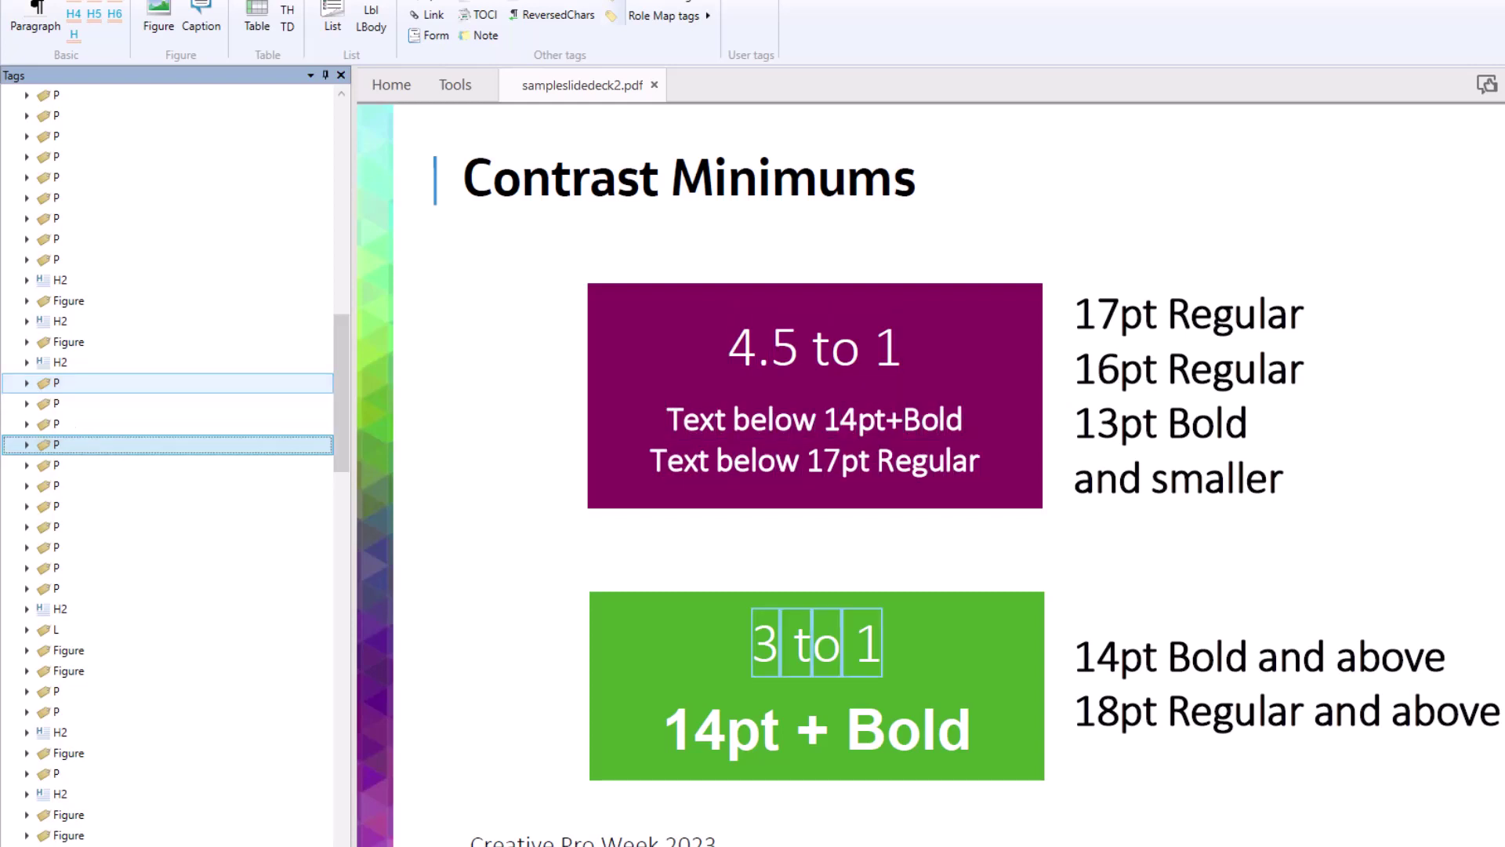
{"action": "key", "text": "Down"}
{"action": "key", "text": "Down"}
{"action": "key", "text": "Down"}
{"action": "key", "text": "Down"}
{"action": "key", "text": "Down"}
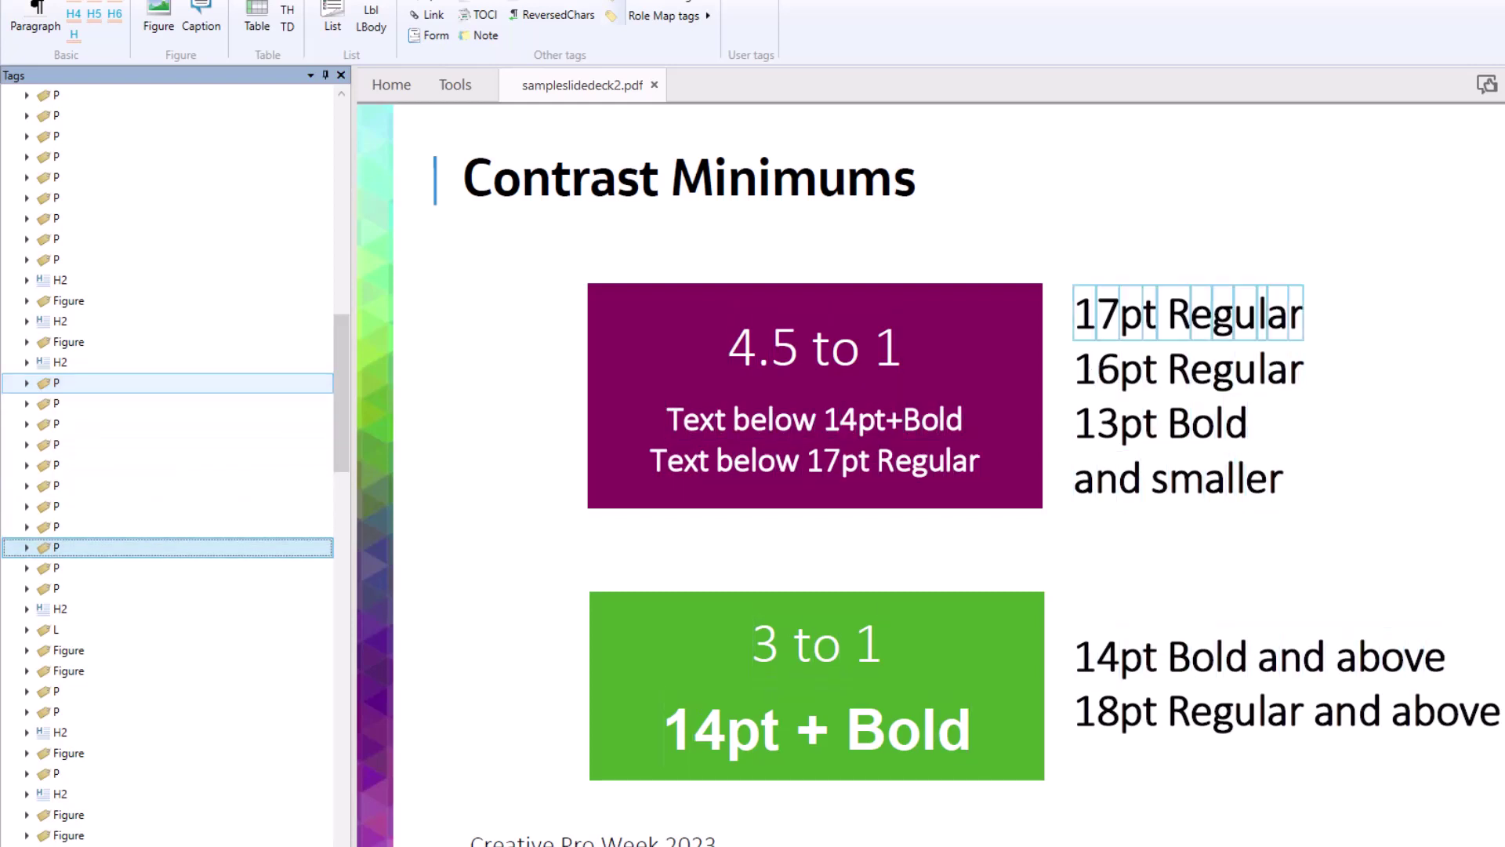
{"action": "key", "text": "Up"}
{"action": "key", "text": "Up"}
{"action": "key", "text": "Up"}
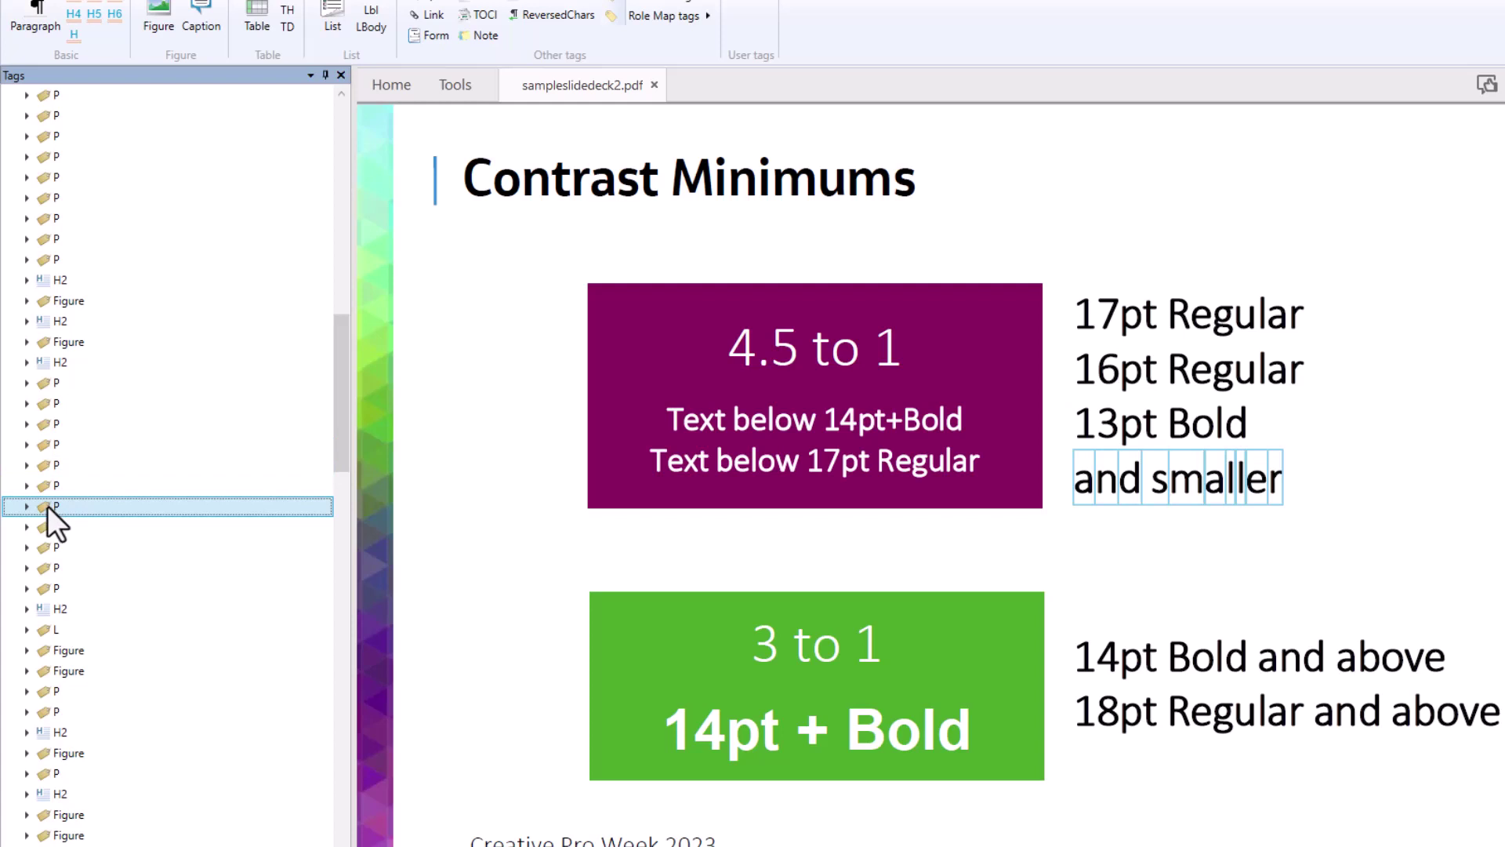
Step: Inspect the contrast slide's tags from '3 to 1' down to '17pt Regular'
{"action": "left_click", "coordinate": [51, 441]}
{"action": "left_click", "coordinate": [52, 464]}
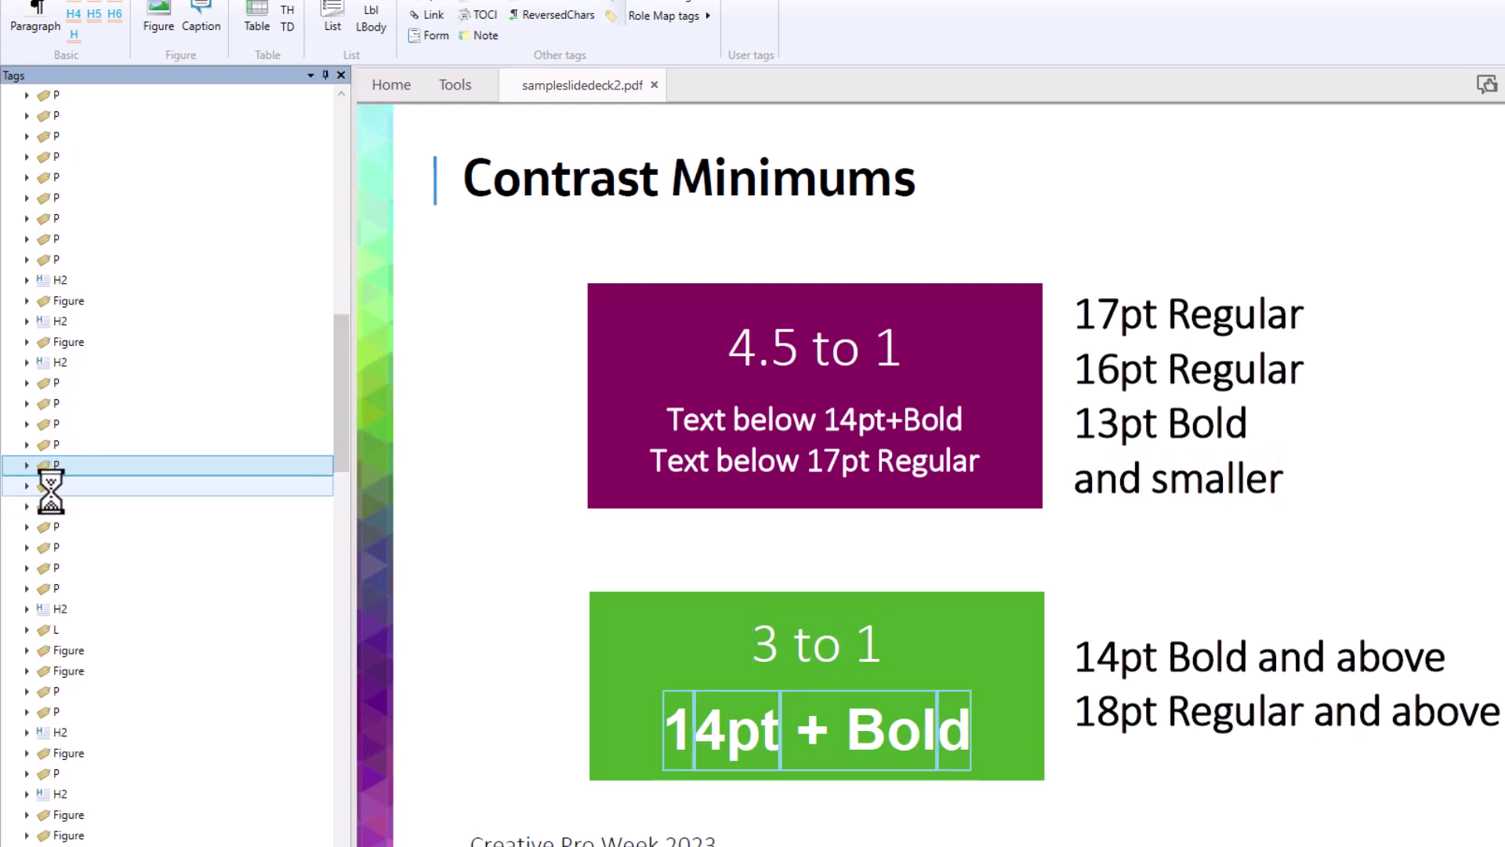
{"action": "left_click", "coordinate": [52, 486]}
{"action": "left_click", "coordinate": [52, 505]}
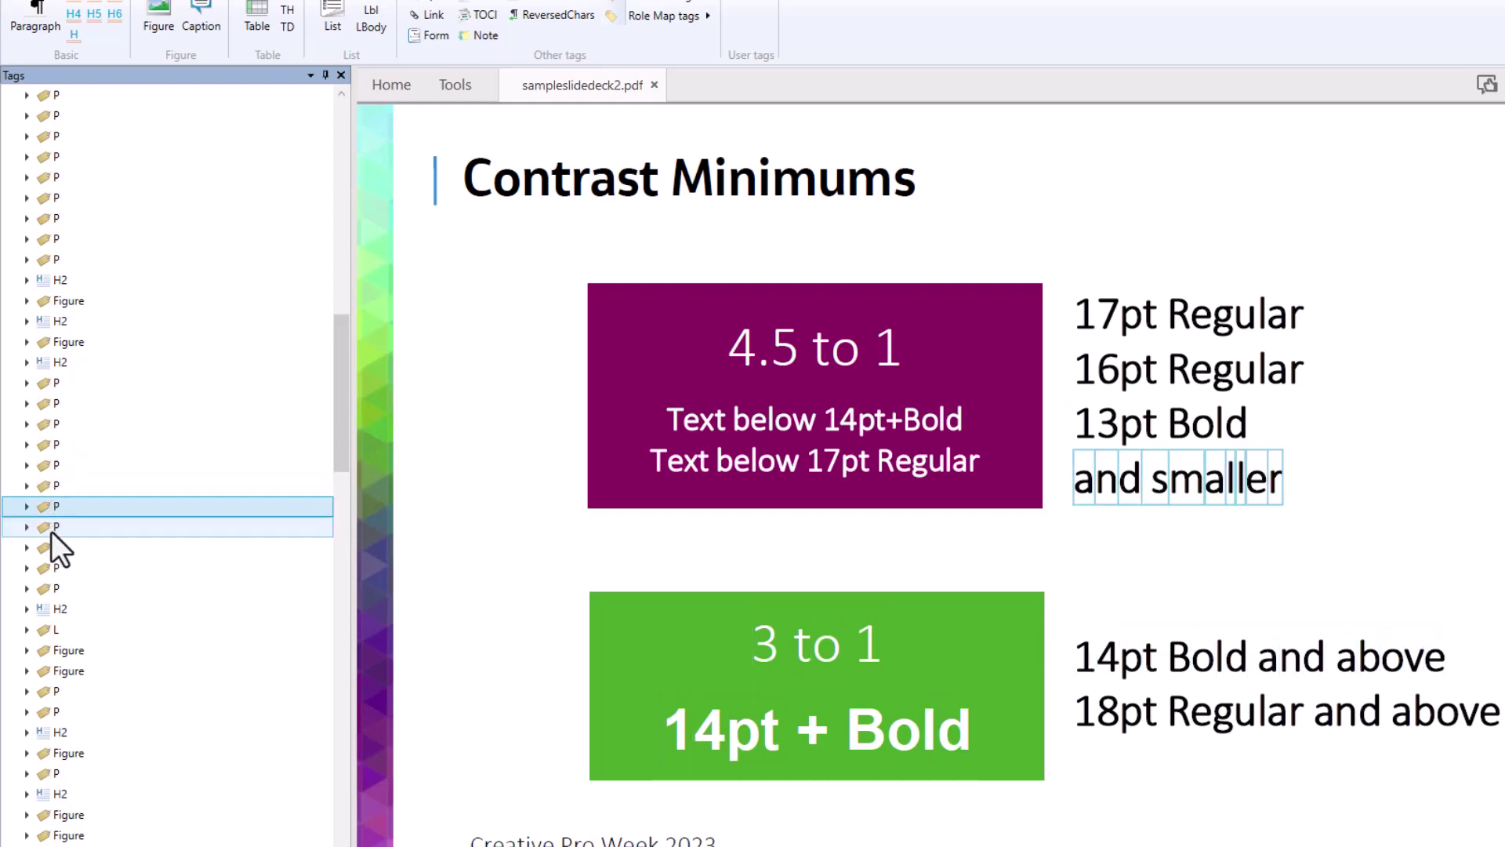
{"action": "left_click", "coordinate": [52, 567]}
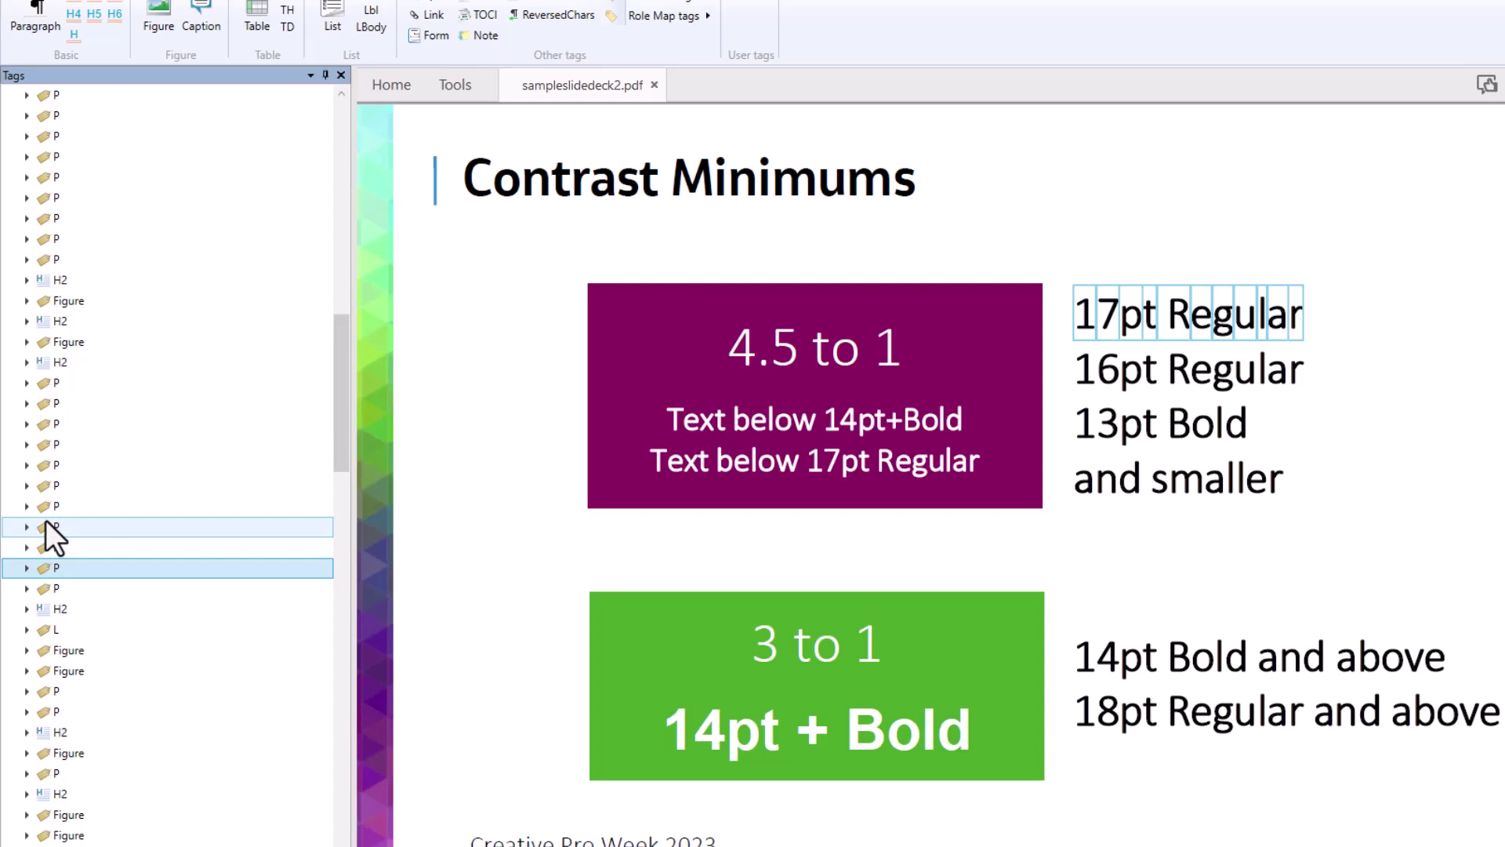
{"action": "left_click", "coordinate": [49, 486]}
{"action": "left_click", "coordinate": [50, 508]}
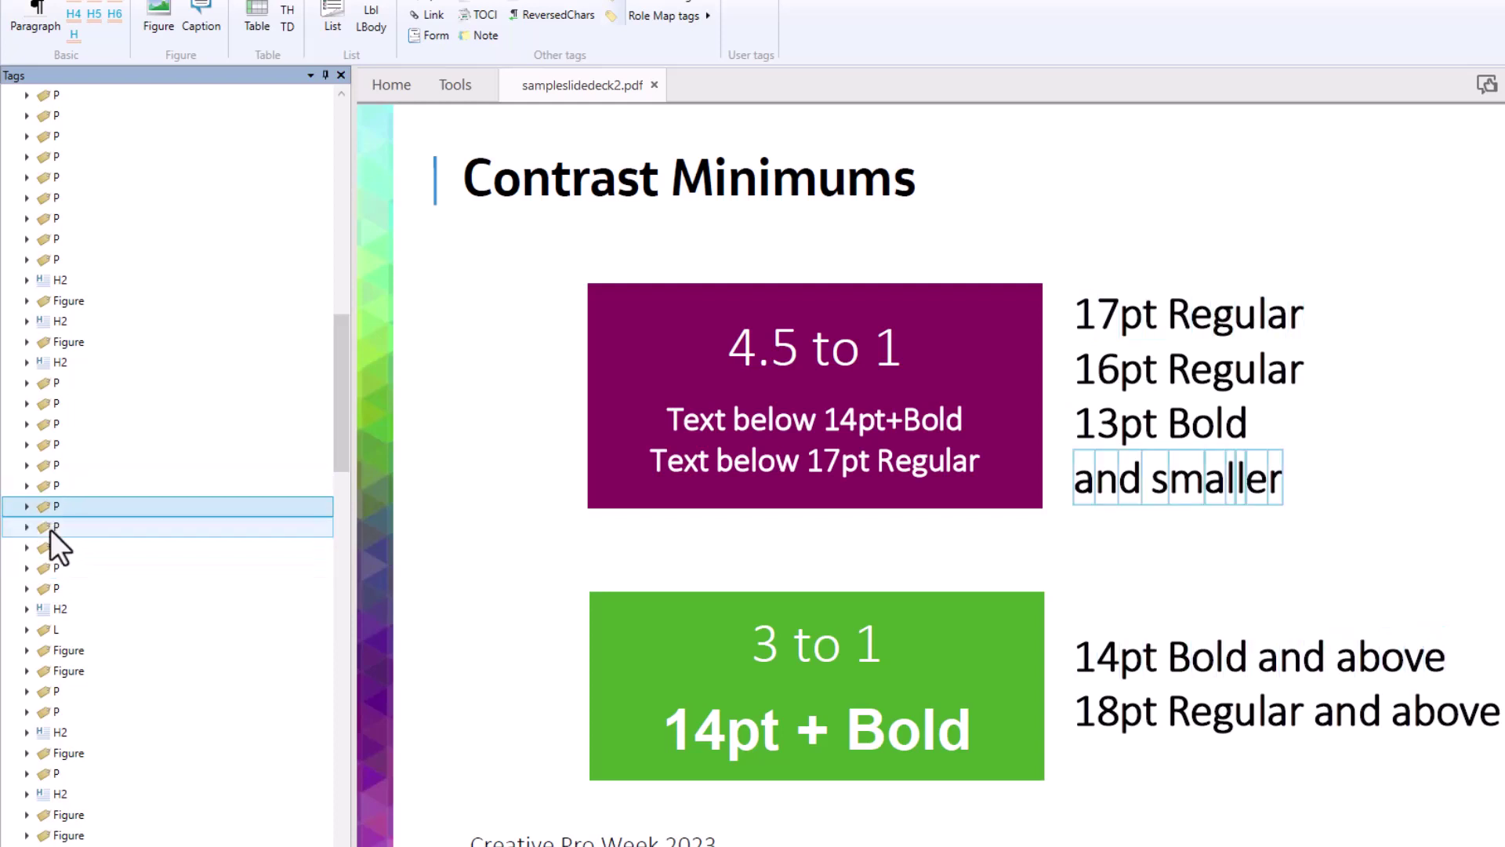
{"action": "left_click", "coordinate": [50, 527]}
{"action": "left_click", "coordinate": [51, 548]}
{"action": "left_click", "coordinate": [52, 567]}
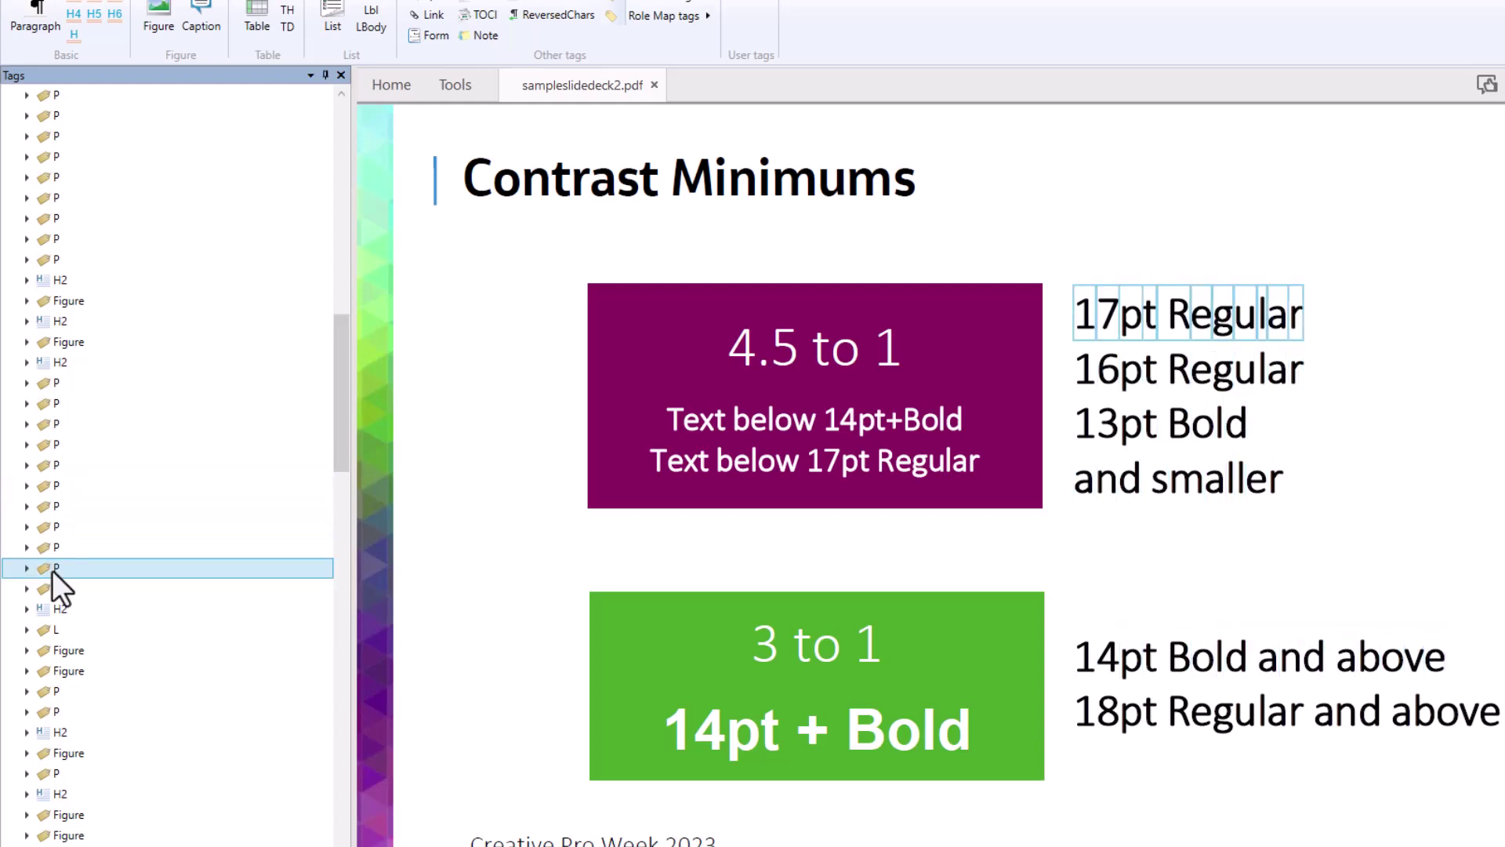
Step: Select the 17pt Regular, 16pt Regular, 13pt Bold and 'and smaller' tags and drag them up one place
{"action": "left_click", "coordinate": [42, 547], "text": "shift"}
{"action": "left_click", "coordinate": [44, 526], "text": "shift"}
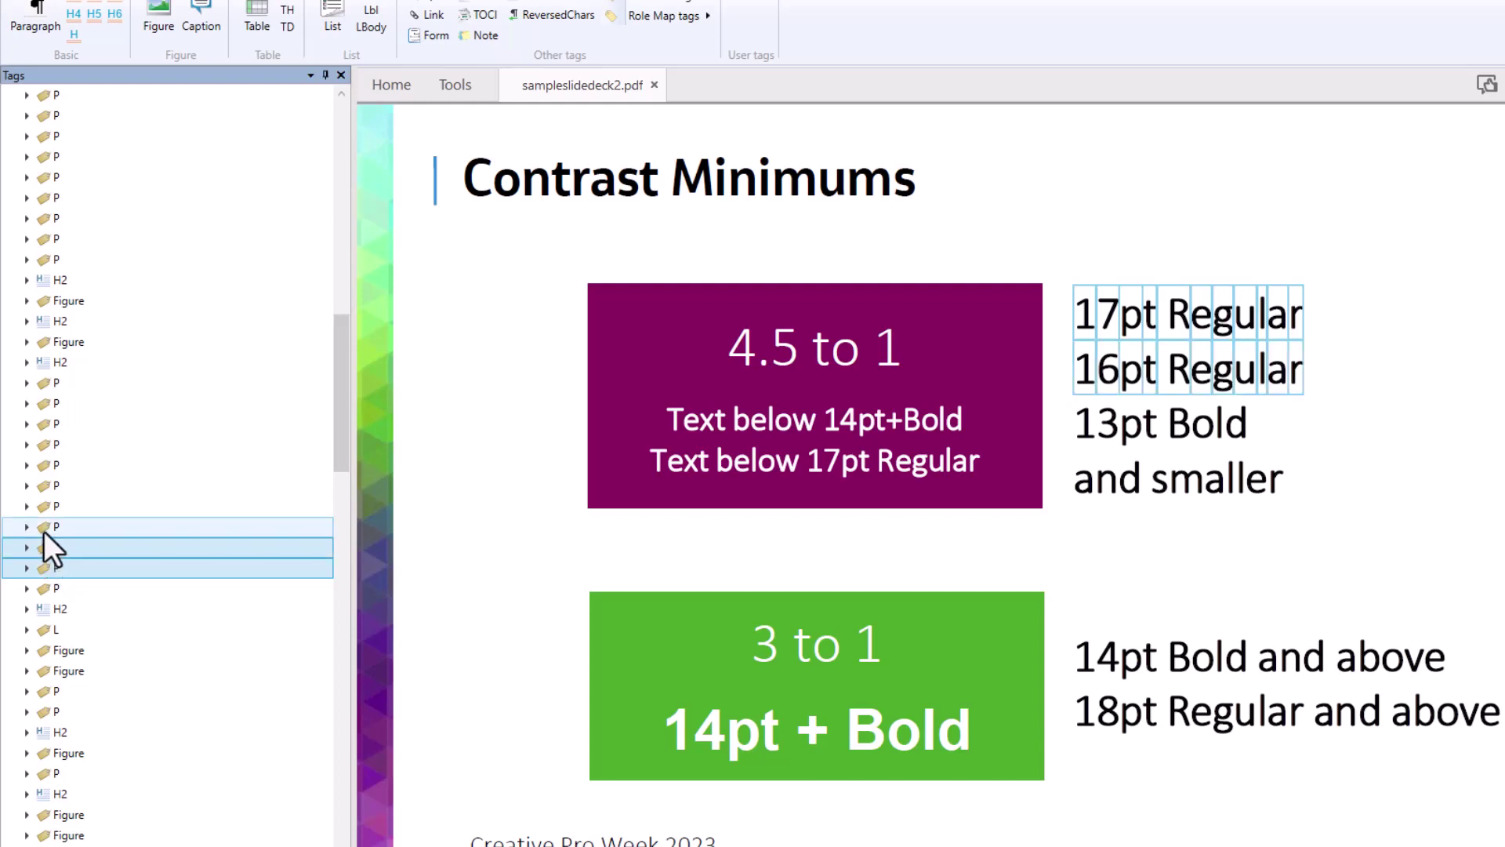
{"action": "left_click", "coordinate": [49, 507], "text": "shift"}
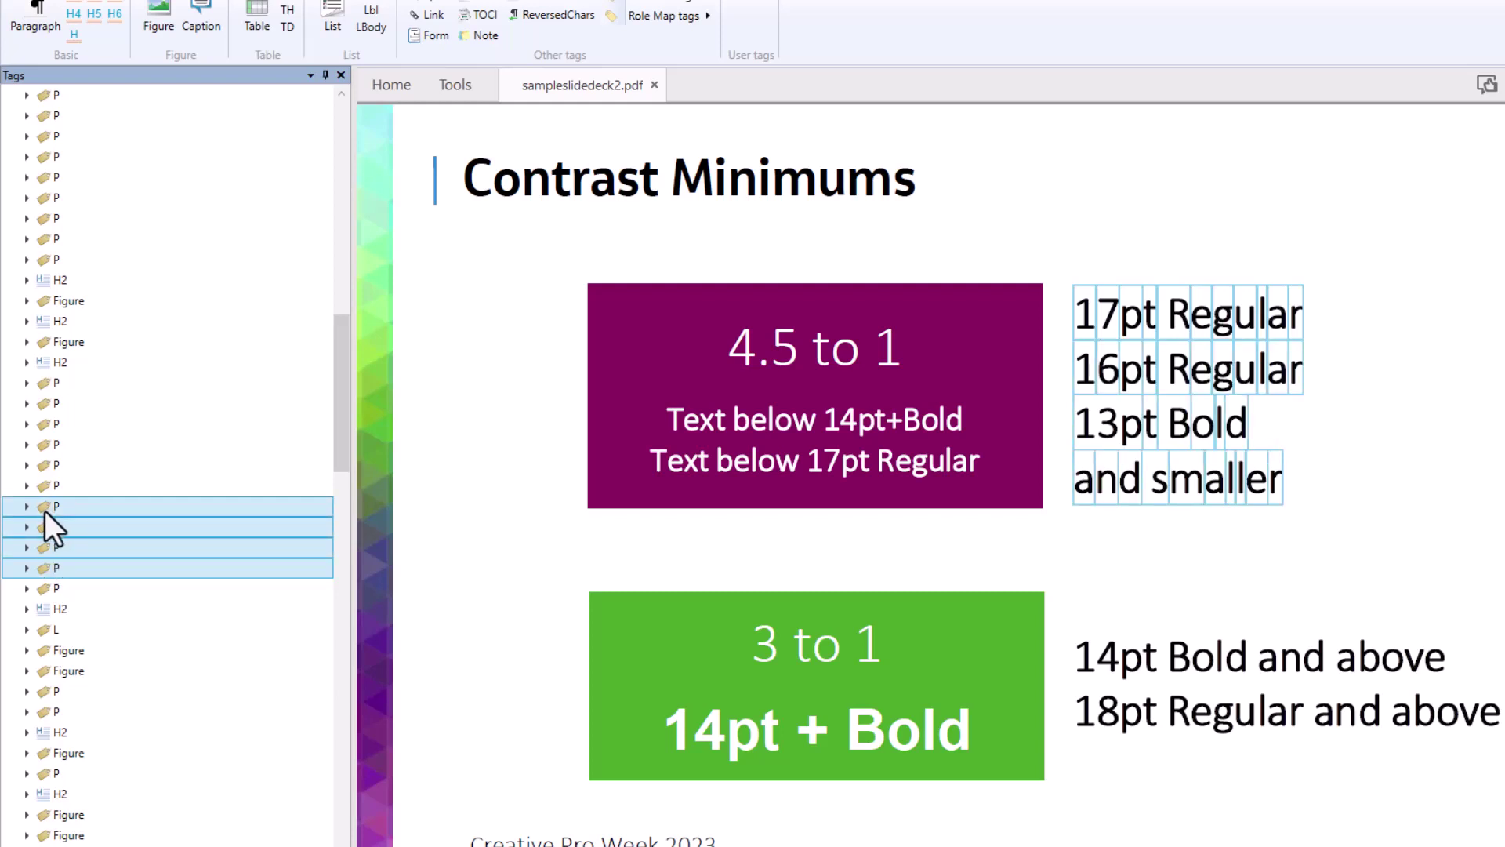
{"action": "left_click_drag", "start_coordinate": [44, 511], "coordinate": [47, 484]}
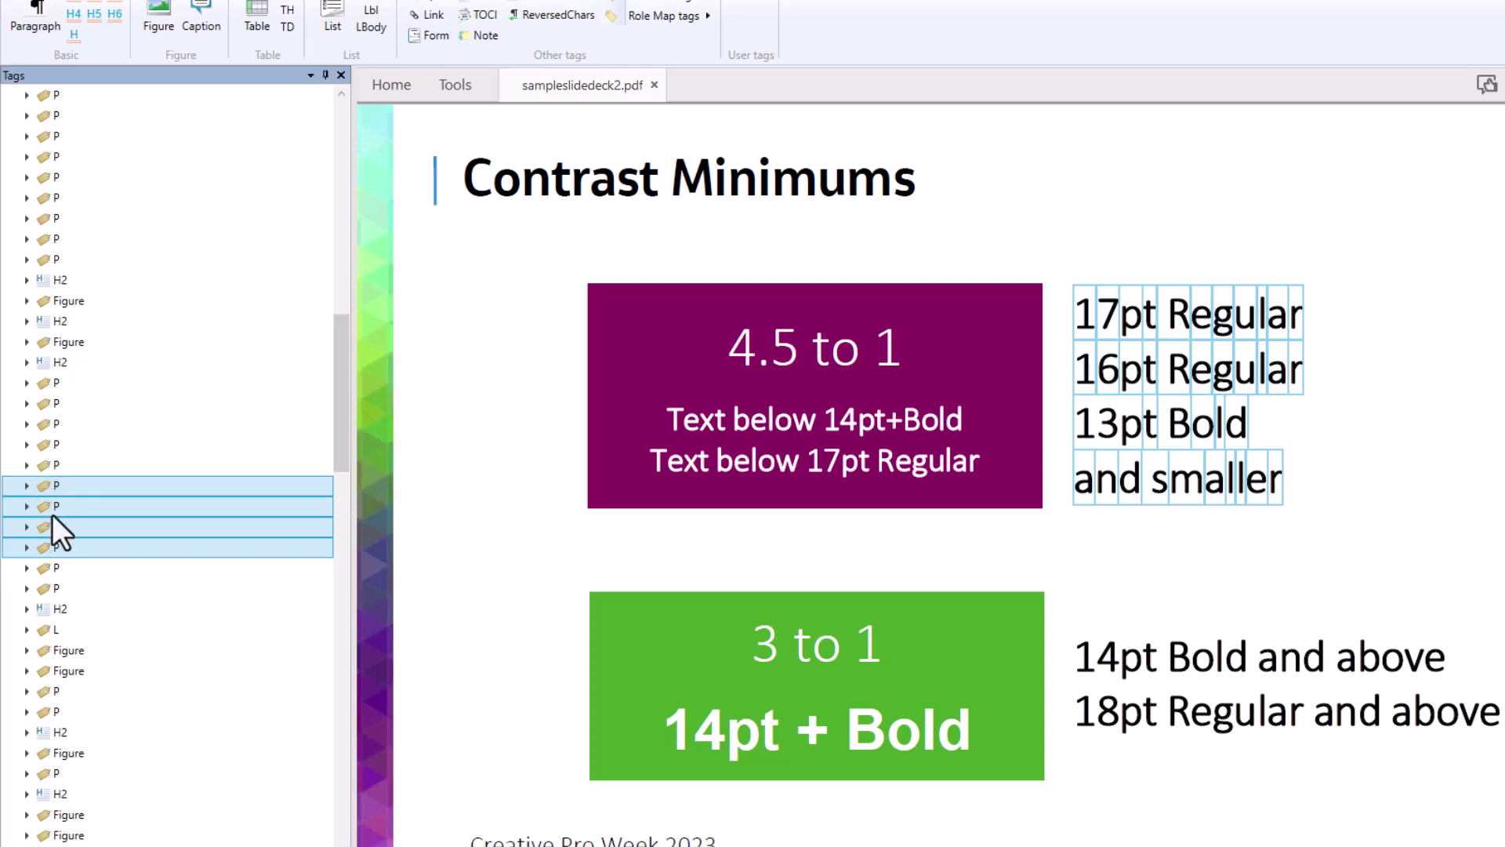
{"action": "left_click", "coordinate": [58, 483]}
{"action": "left_click", "coordinate": [62, 504]}
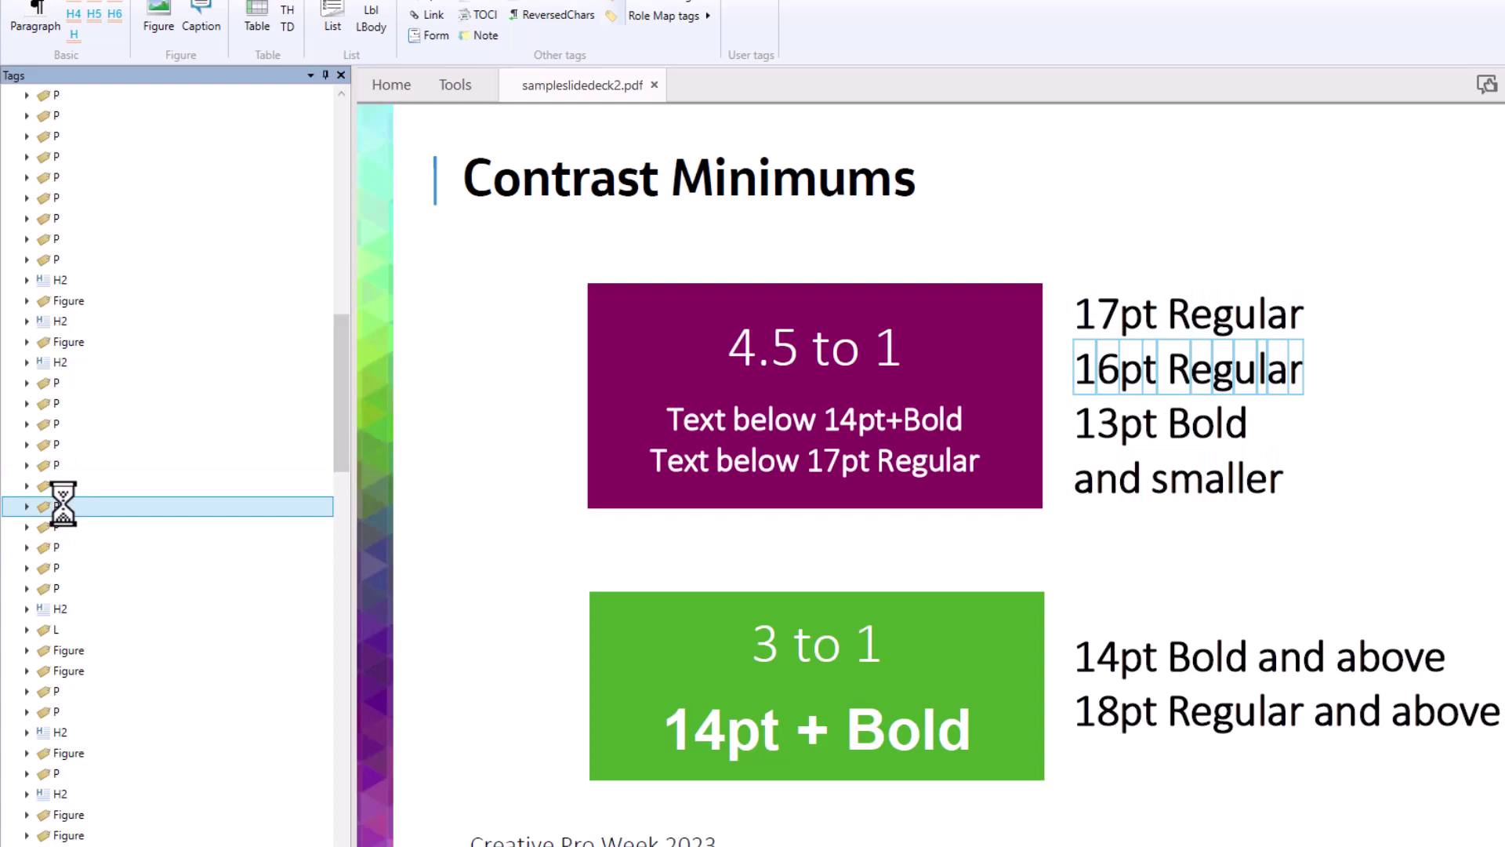
Step: Move the four tags from 17pt Regular to 'and smaller' down below '14pt Bold and above'
{"action": "key", "text": "Down"}
{"action": "key", "text": "Down"}
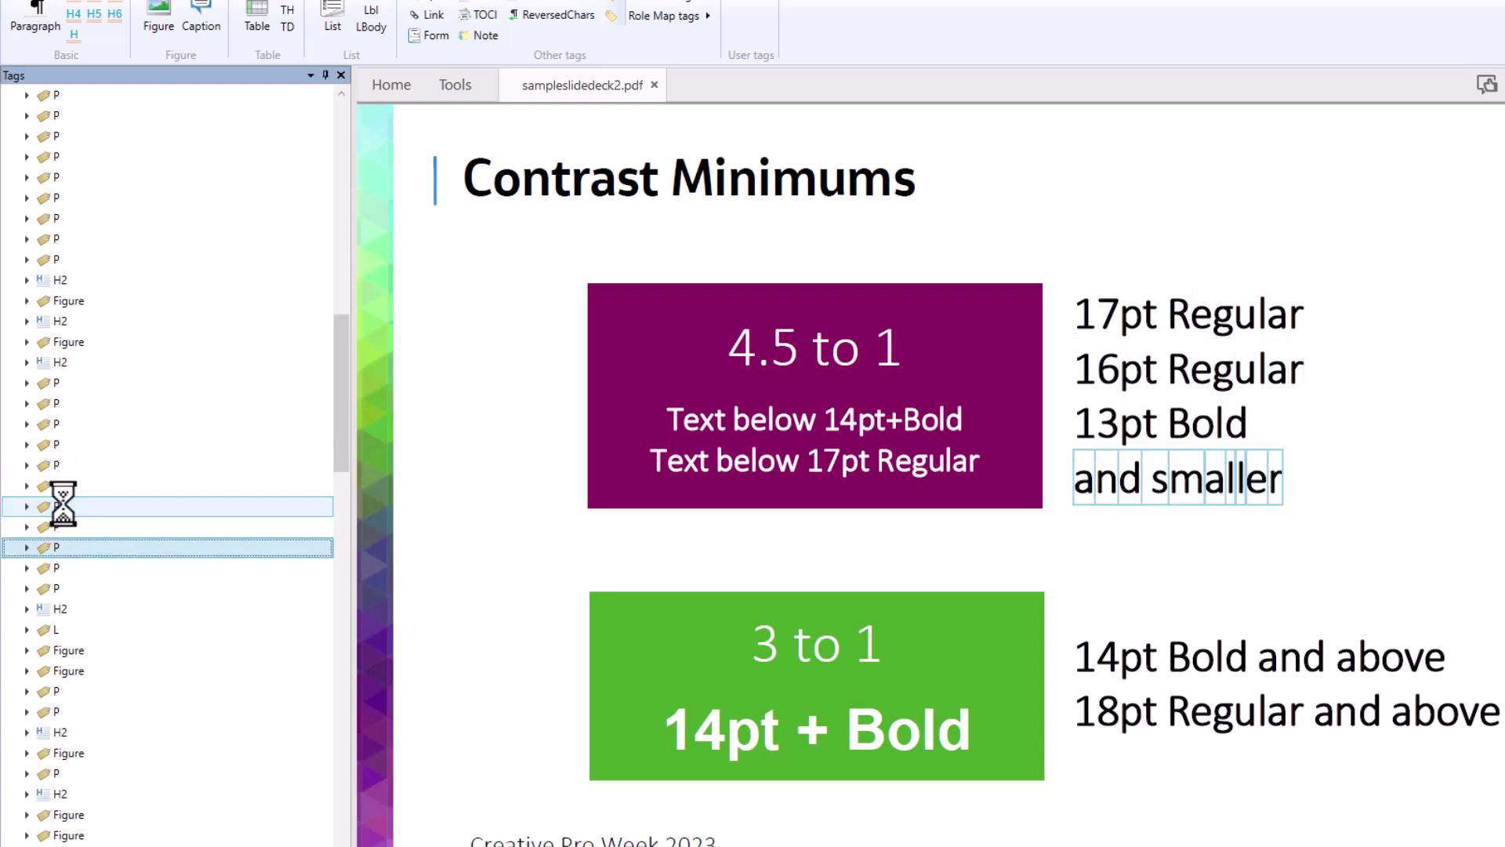
{"action": "left_click", "coordinate": [64, 486]}
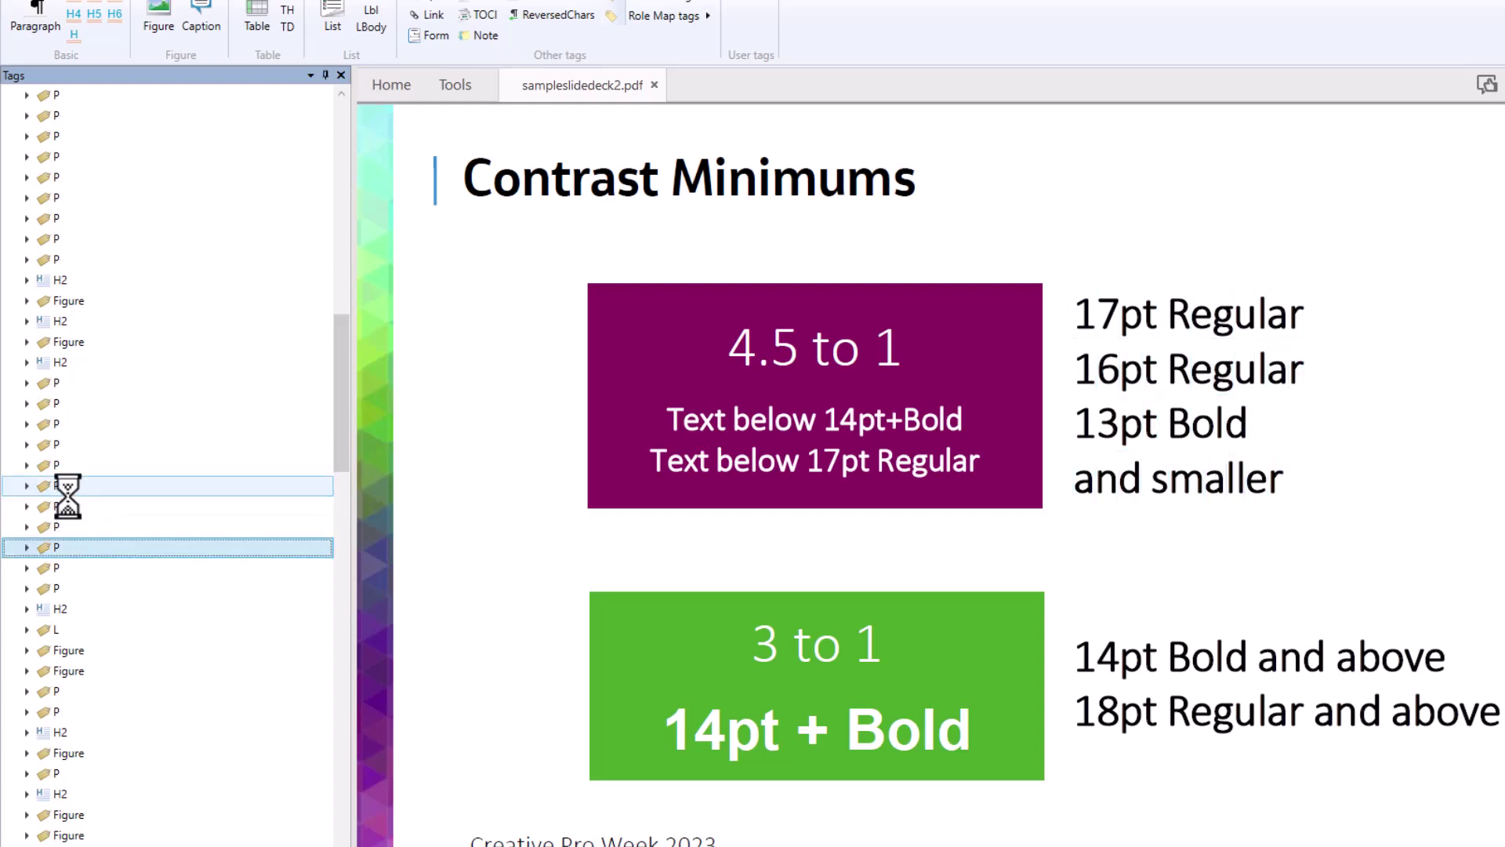
{"action": "left_click", "coordinate": [70, 546], "text": "shift"}
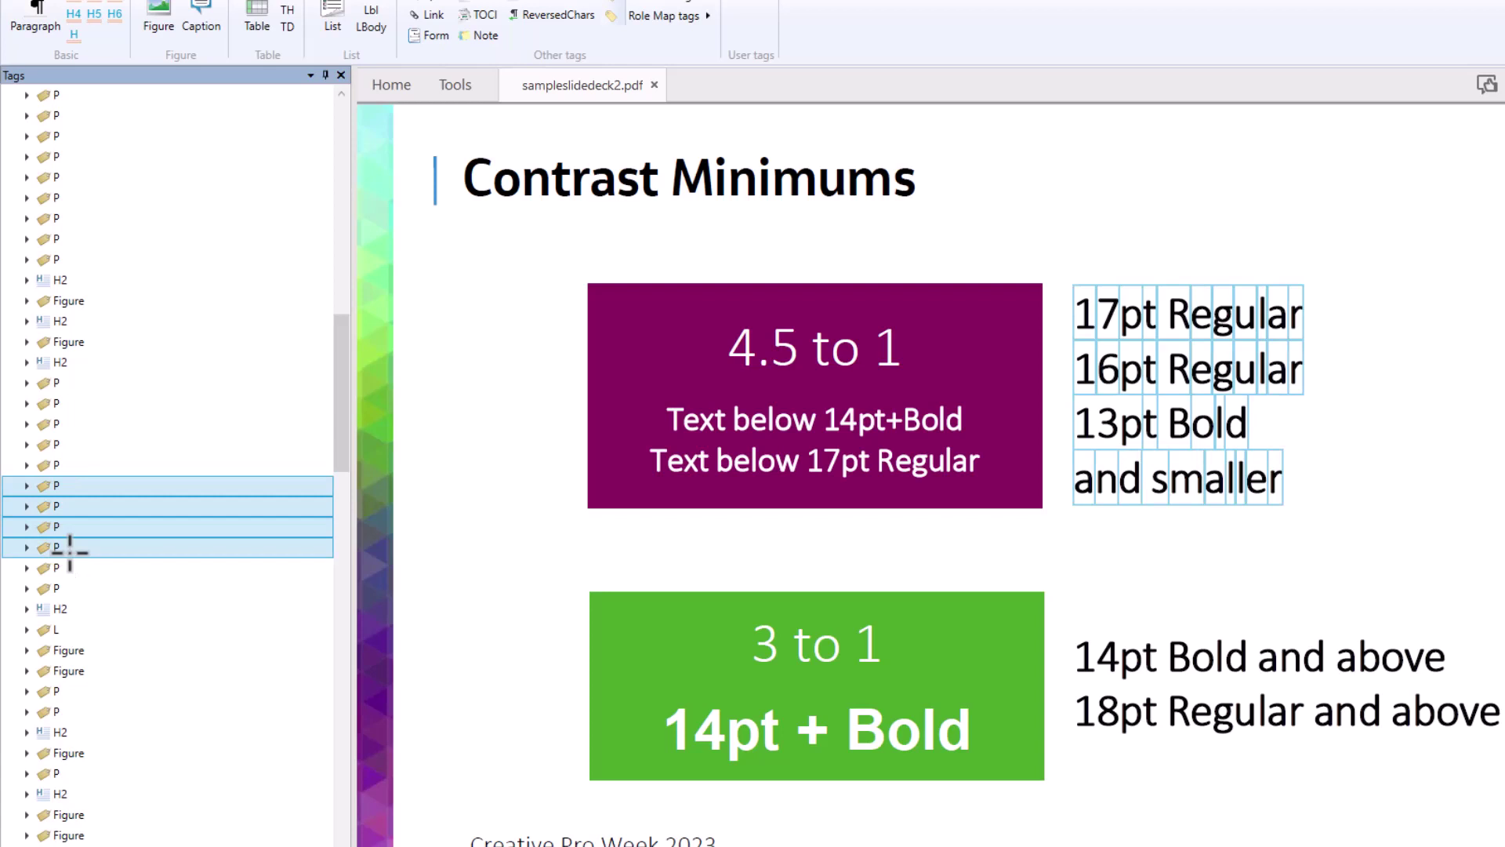
{"action": "key", "text": "ctrl+Down"}
{"action": "key", "text": "Up"}
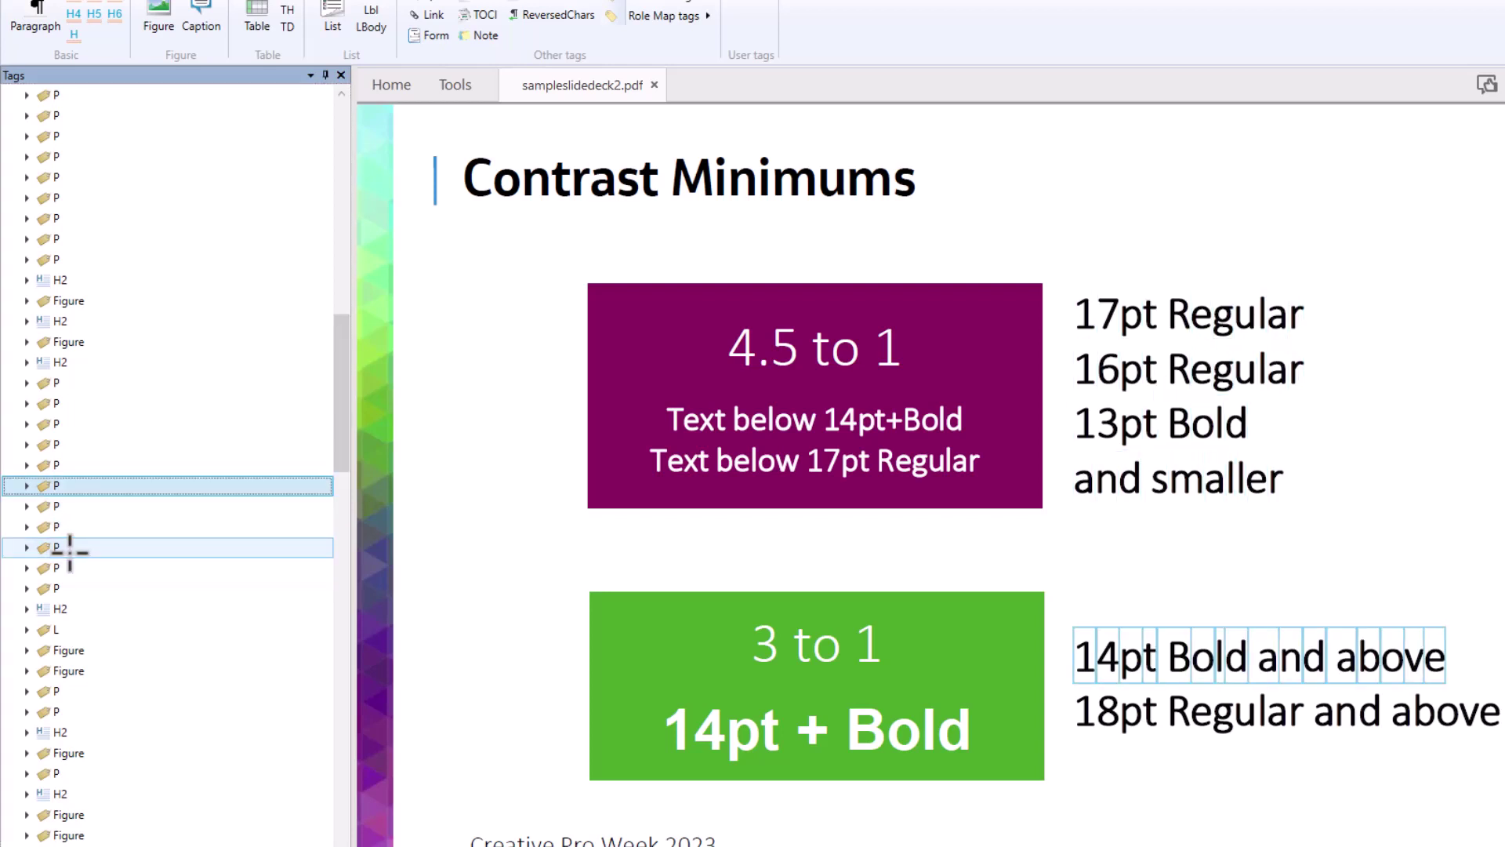